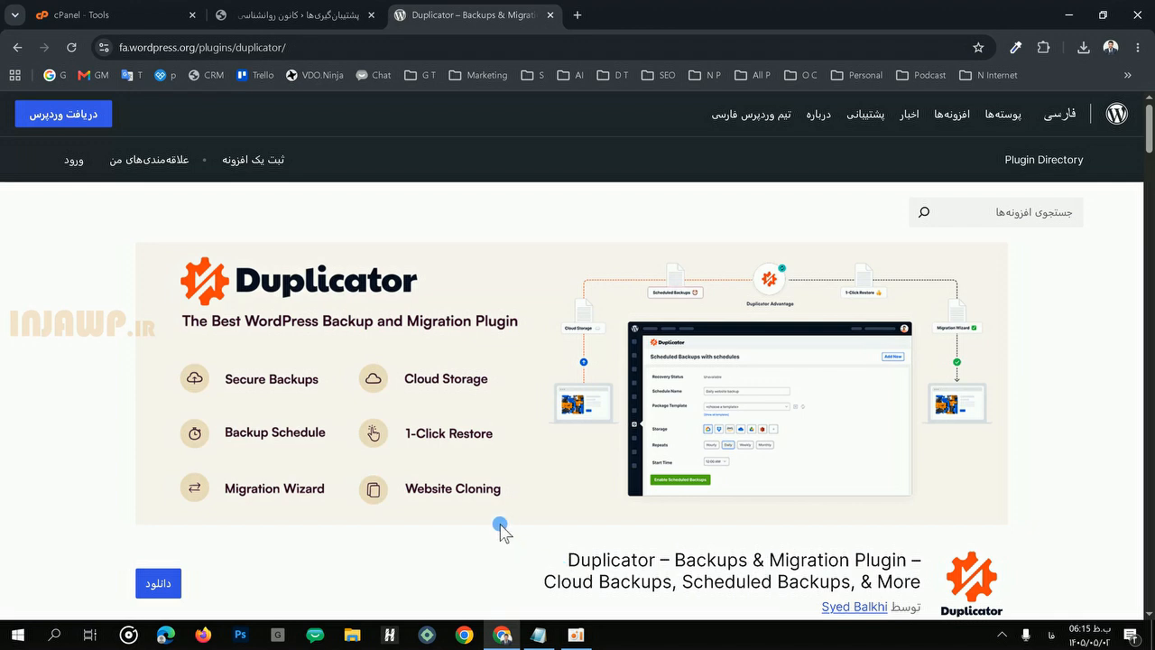
Step: Switch from the plugin's directory page to the site's WordPress admin and locate the Duplicator entry in the admin navigation
scroll(505, 539, down, 1)
scroll(348, 275, up, 1)
click(260, 13)
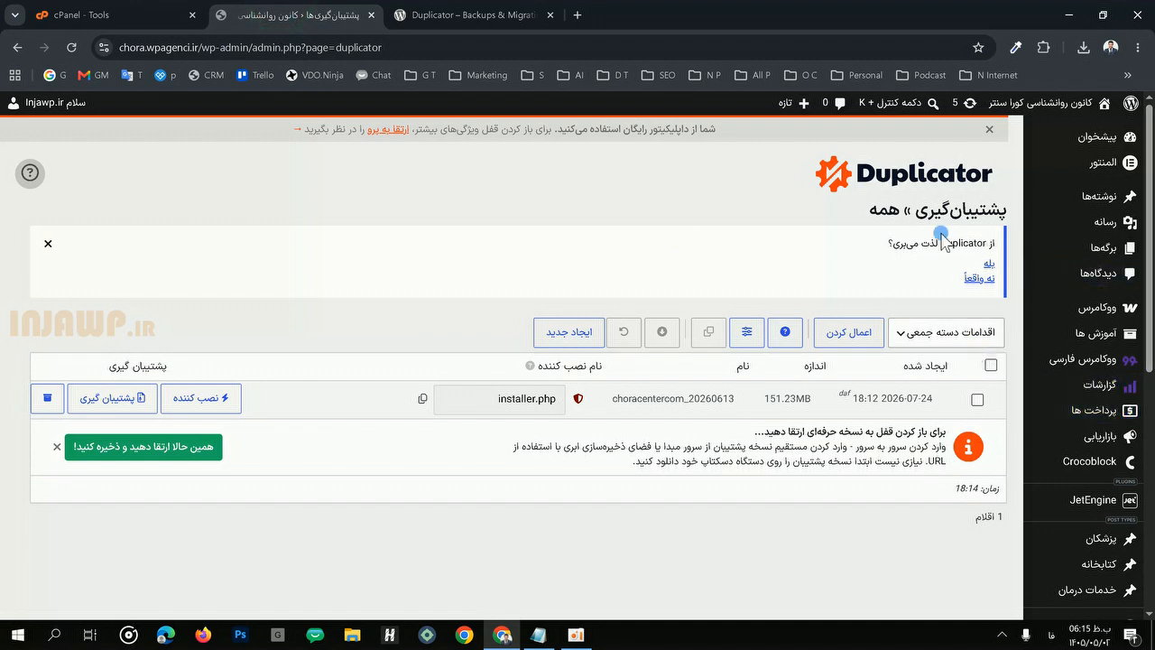
scroll(1097, 365, down, 3)
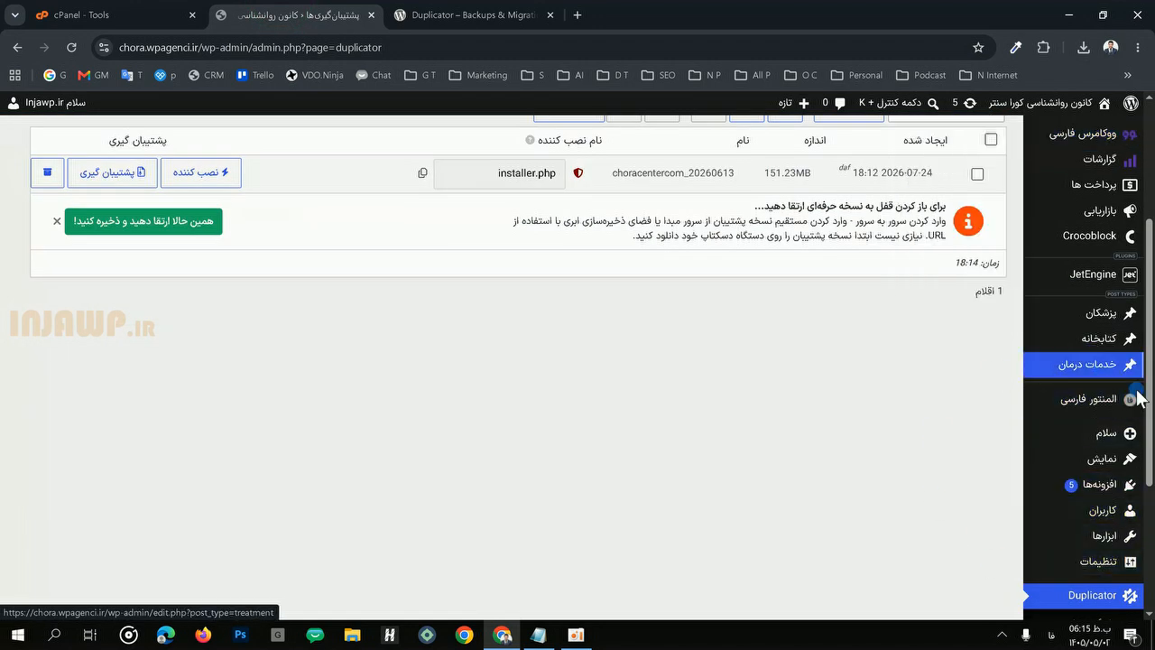
scroll(1054, 456, down, 1)
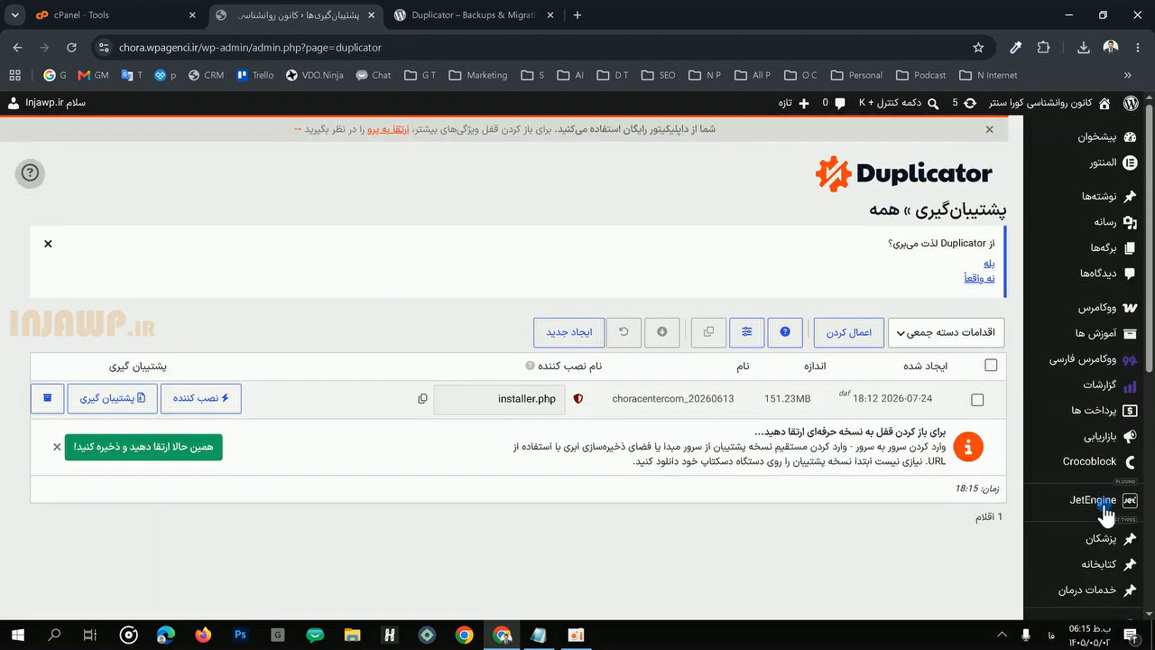
scroll(1101, 534, down, 1)
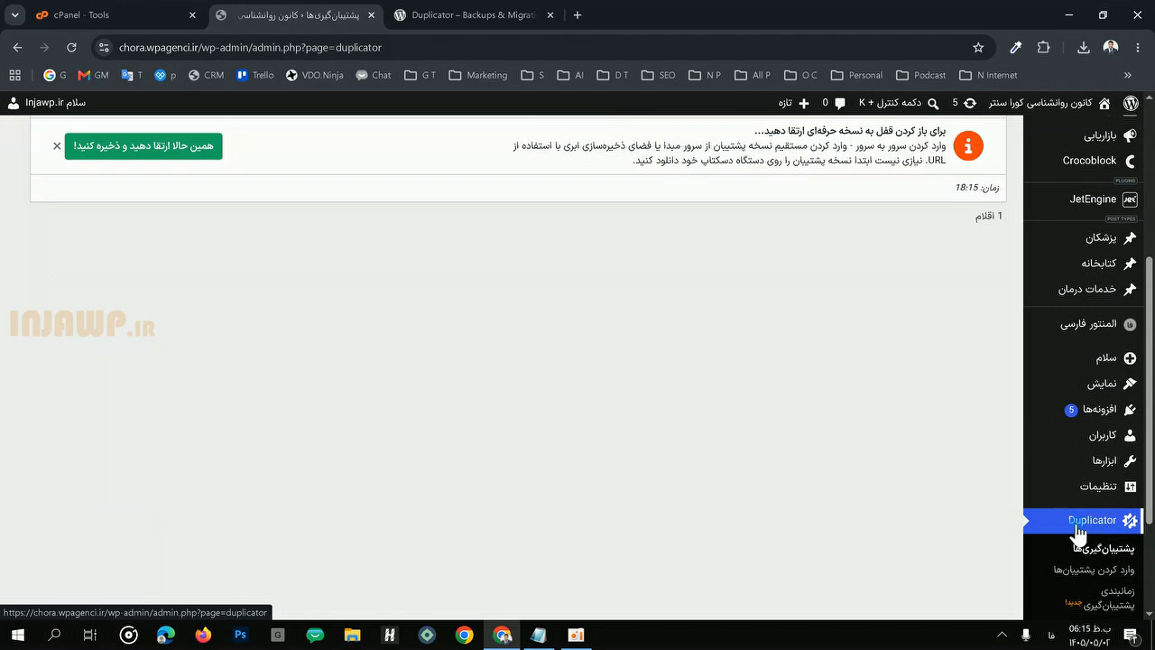
scroll(981, 511, up, 4)
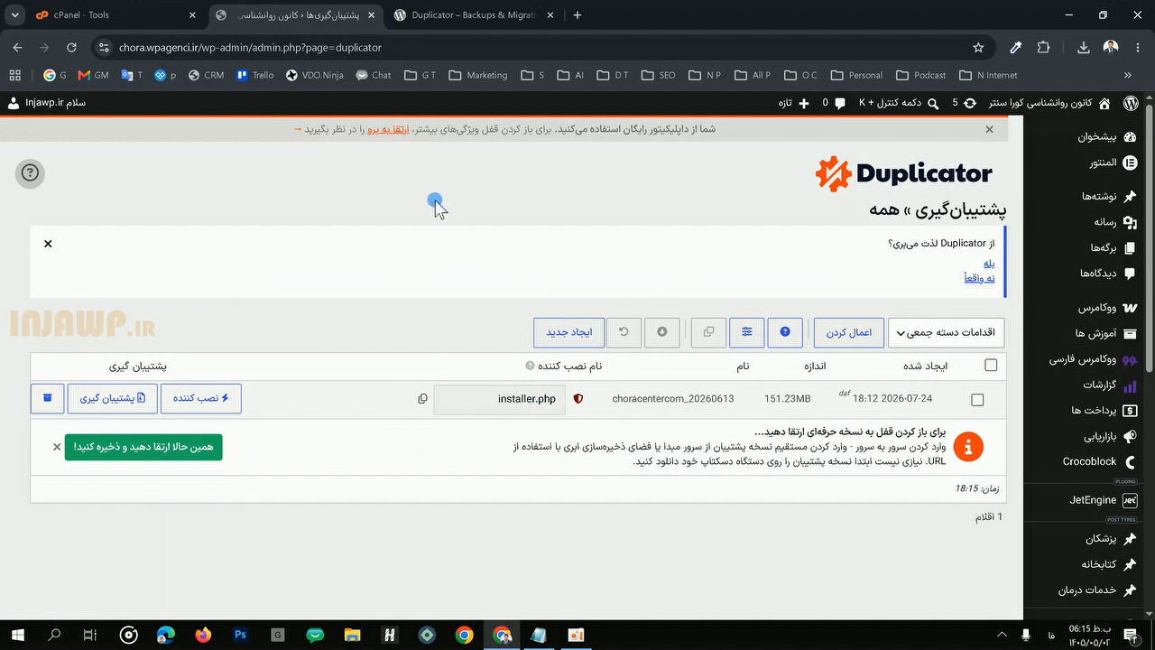
Step: Dismiss the Duplicator feedback notice and start creating a new backup
click(48, 242)
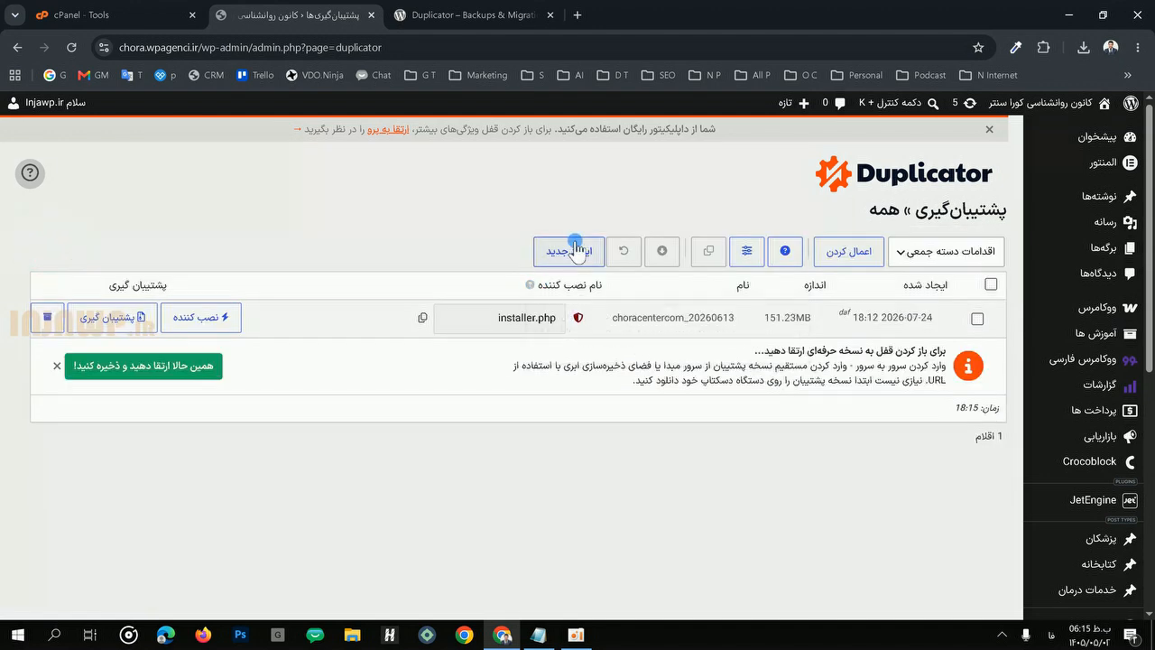
click(573, 251)
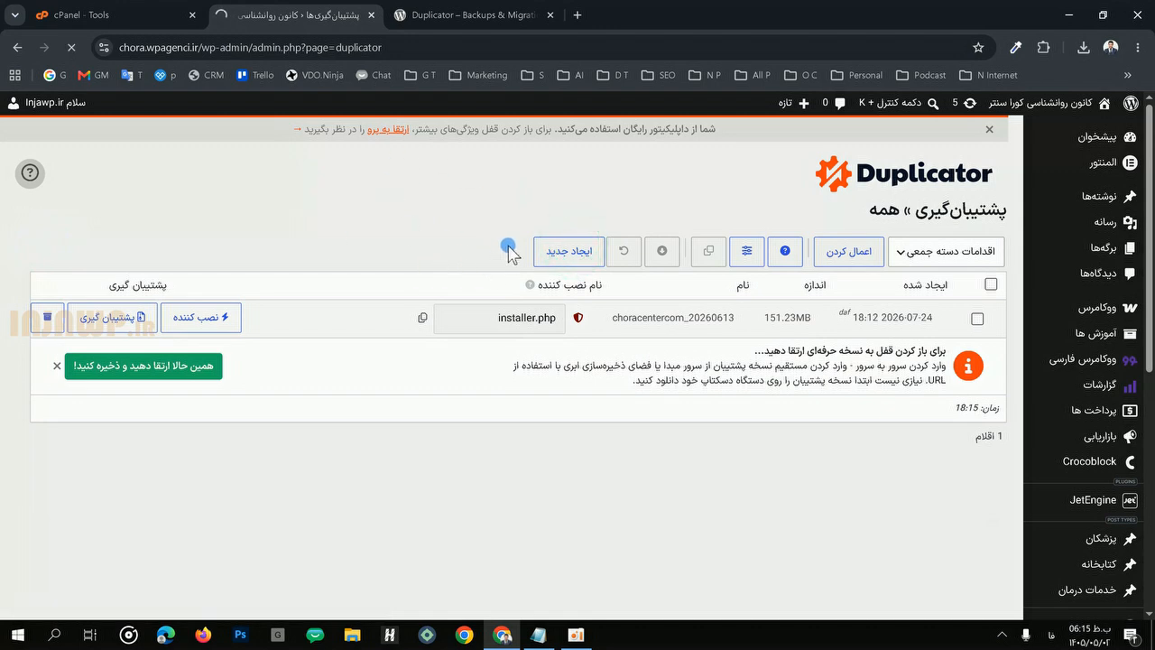
click(673, 271)
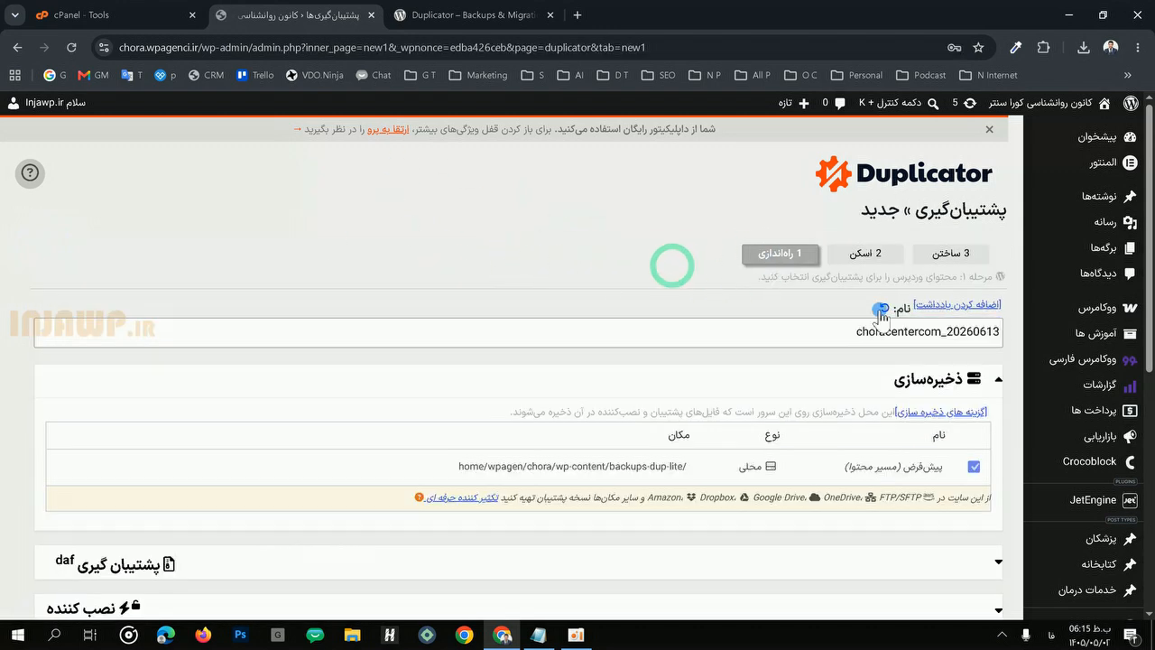
Step: Review the backup name, keep the default local storage, and proceed to the site scan
scroll(766, 311, down, 1)
click(831, 247)
drag(834, 257, 1013, 259)
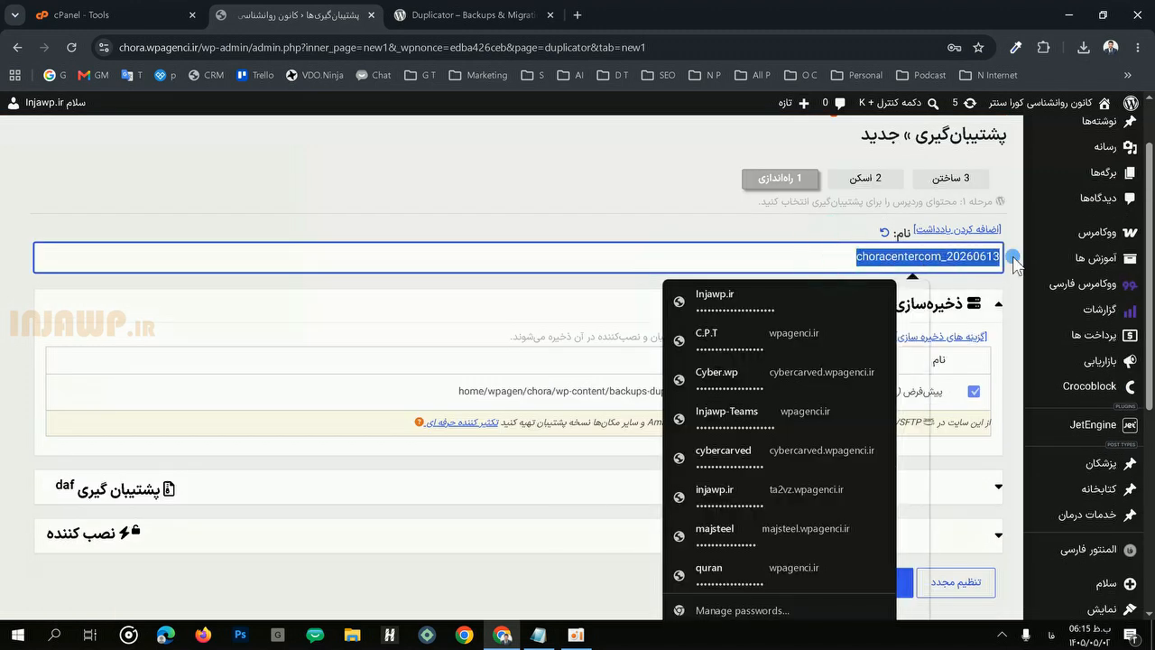
click(1009, 257)
click(939, 258)
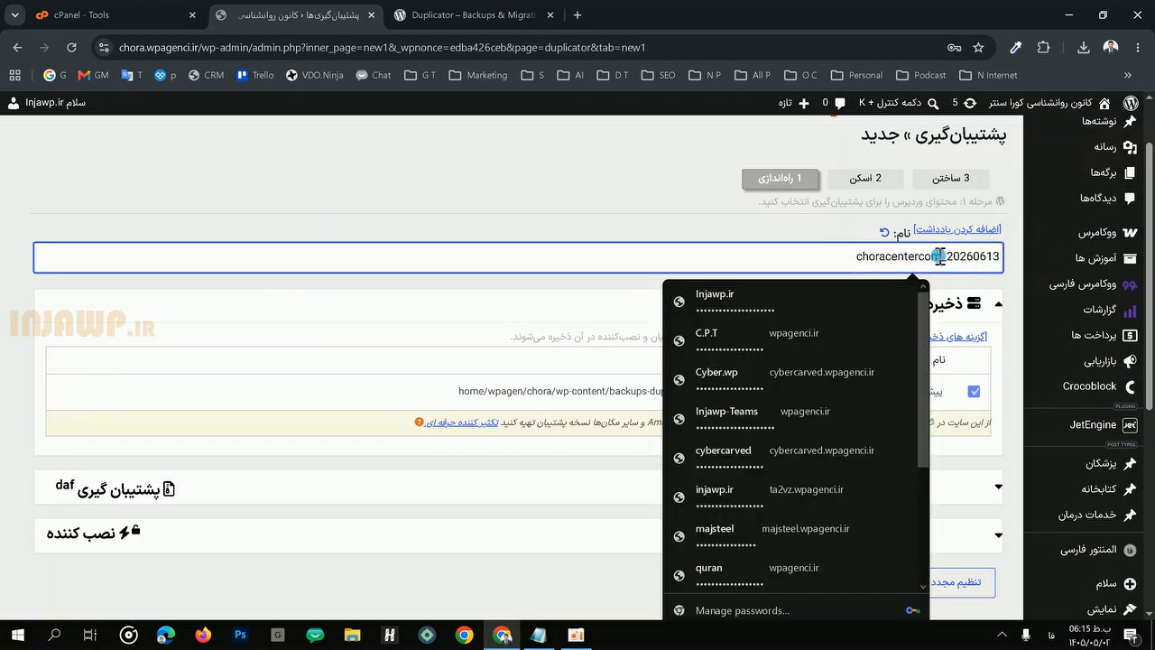
double_click(940, 257)
mouse_move(1030, 255)
click(1010, 201)
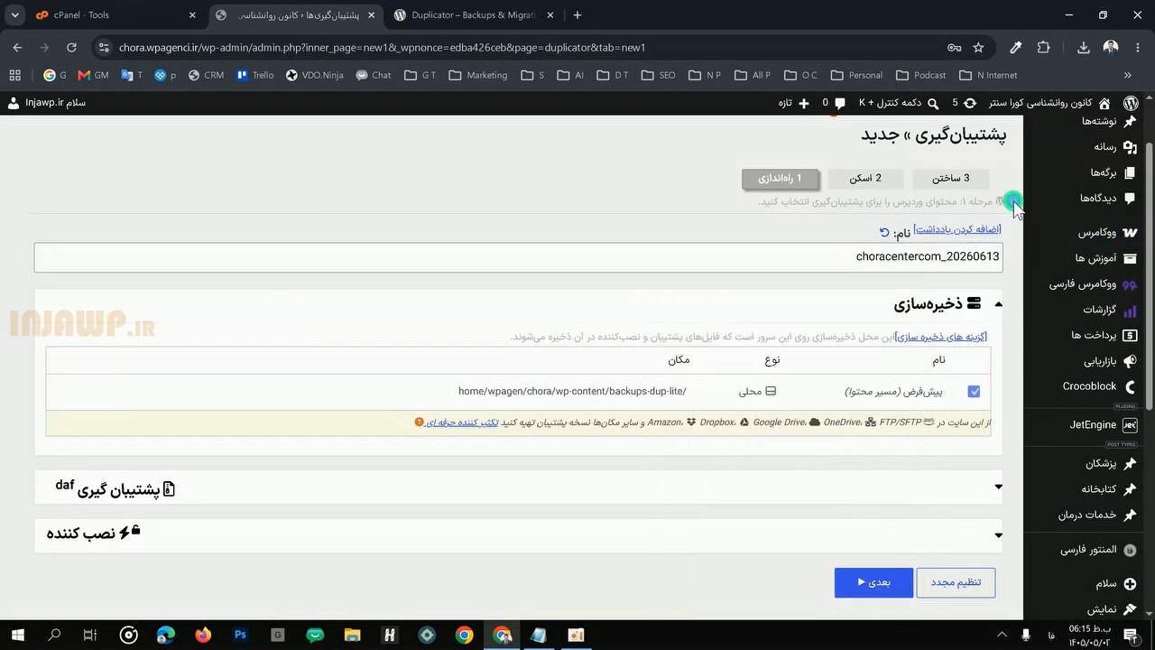
scroll(830, 448, down, 2)
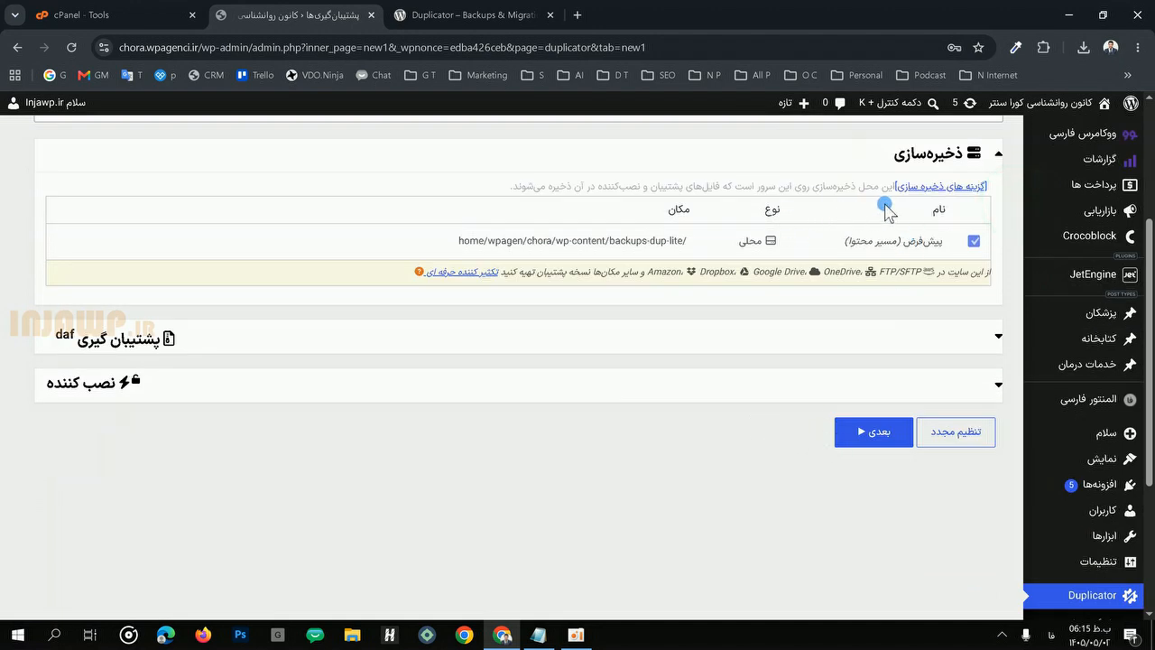
click(877, 431)
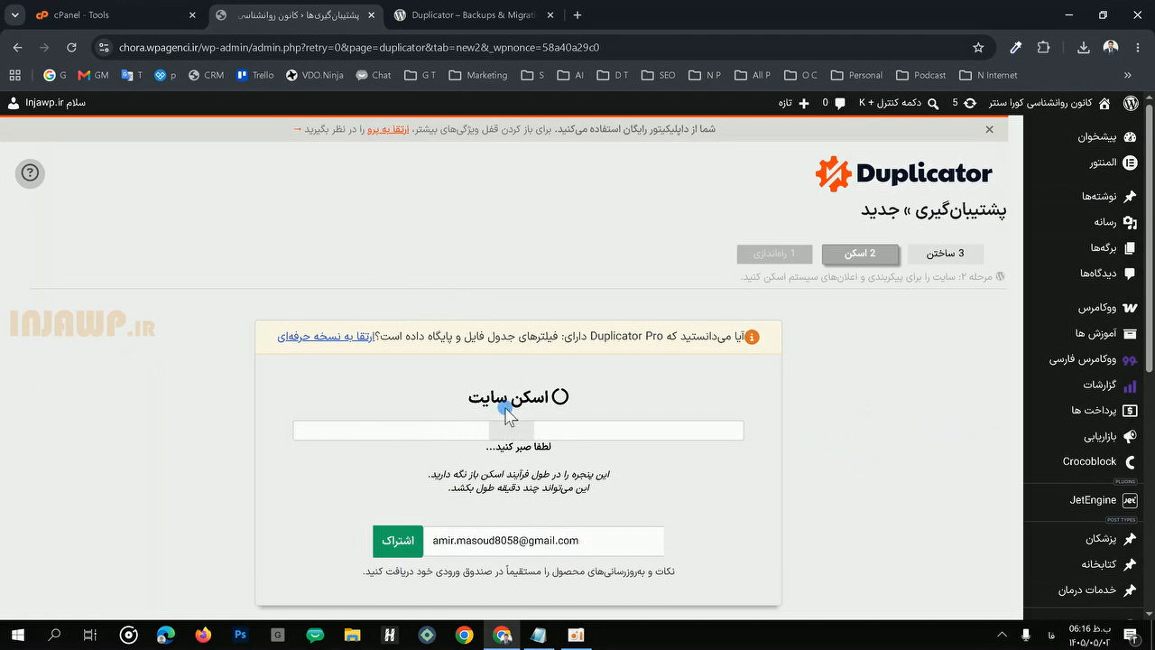
Step: Review the scan results, including the total file size, and build the backup
scroll(568, 361, down, 2)
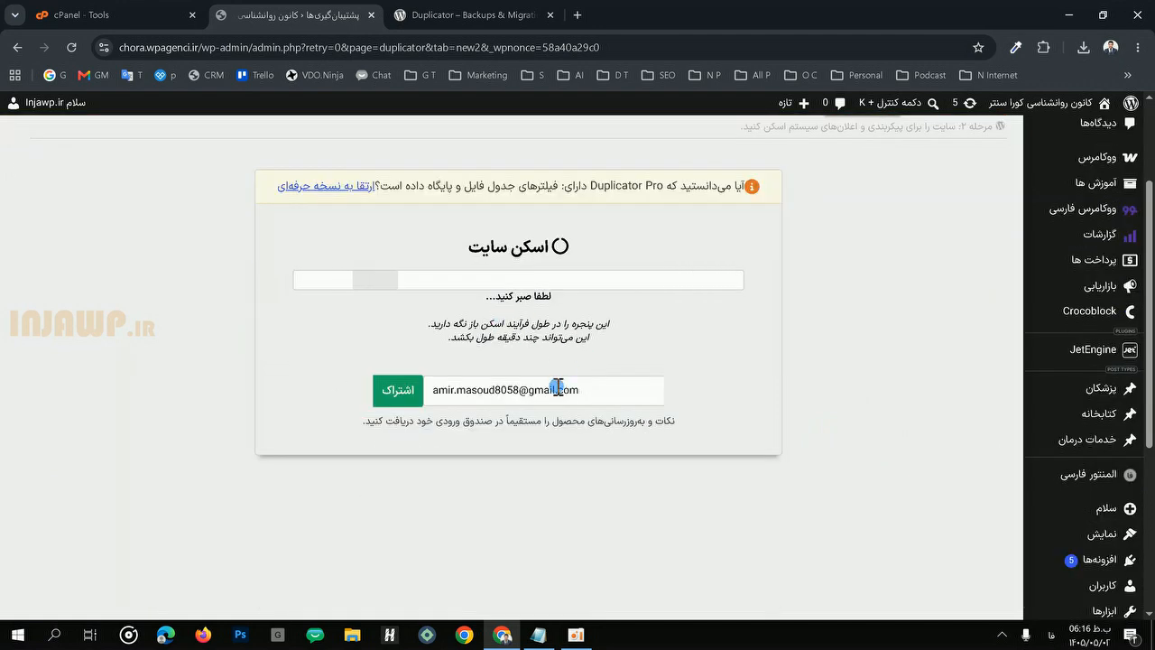
scroll(557, 390, up, 1)
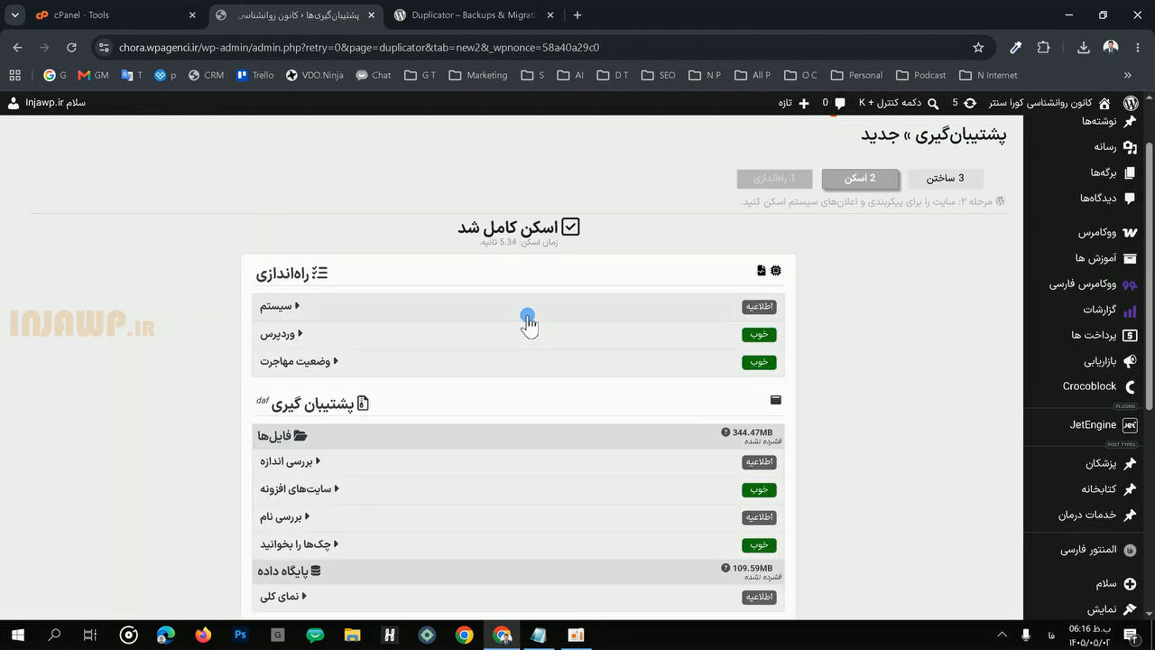
scroll(528, 322, down, 1)
scroll(590, 335, down, 2)
scroll(587, 294, up, 2)
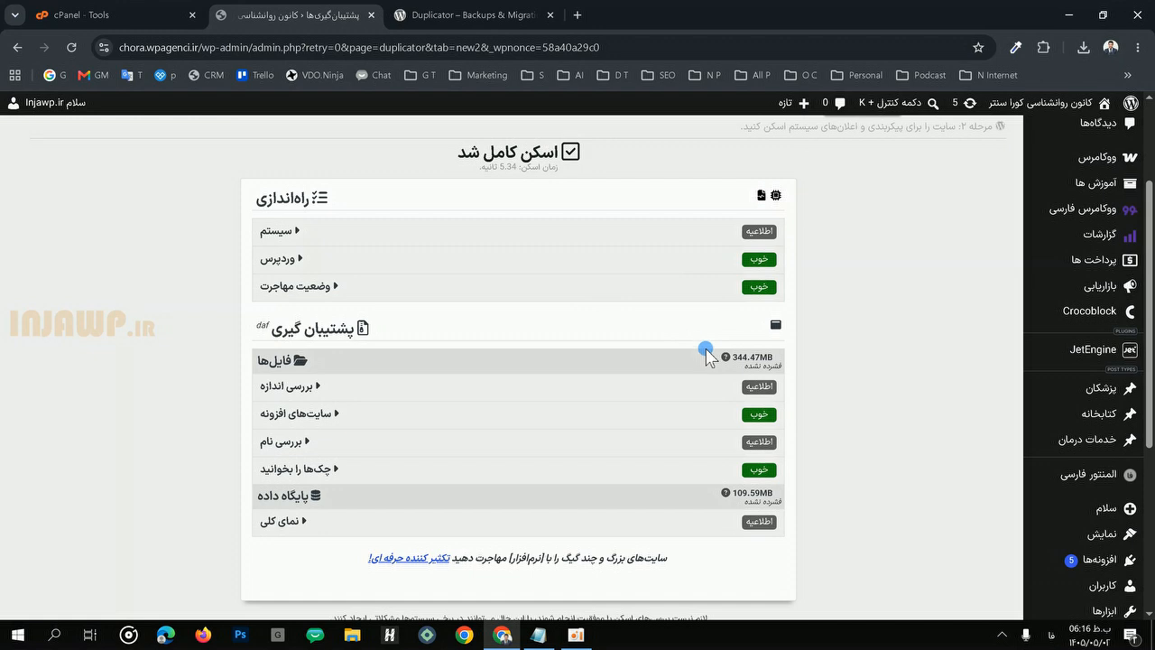
drag(735, 357, 750, 357)
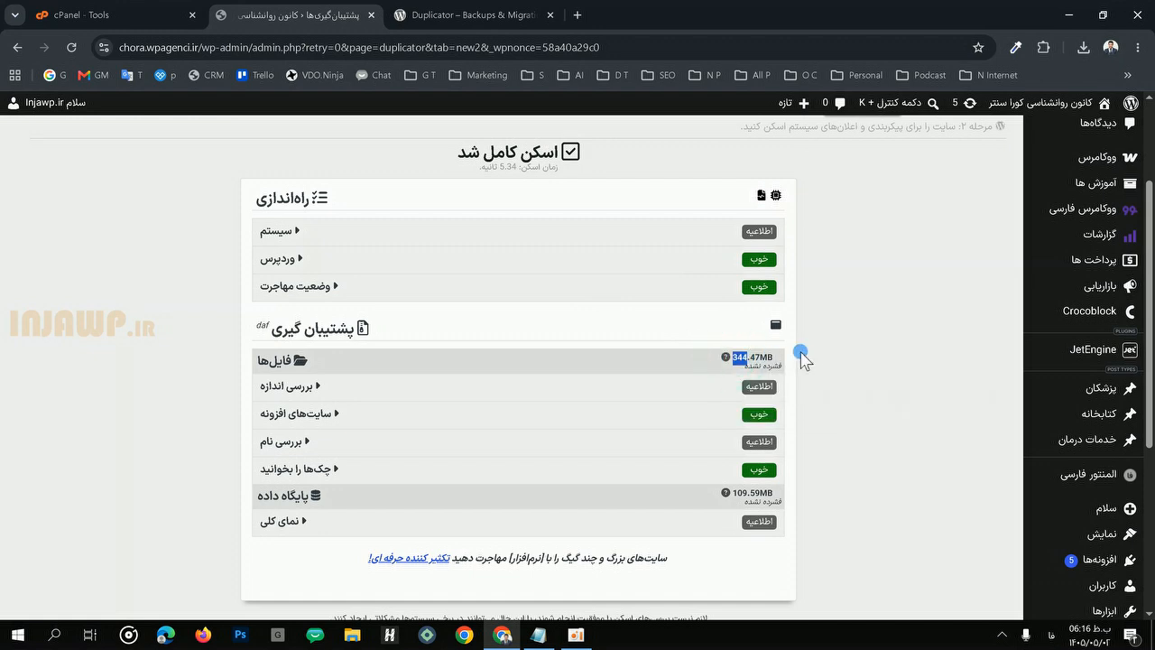
drag(823, 354, 820, 343)
scroll(516, 356, down, 2)
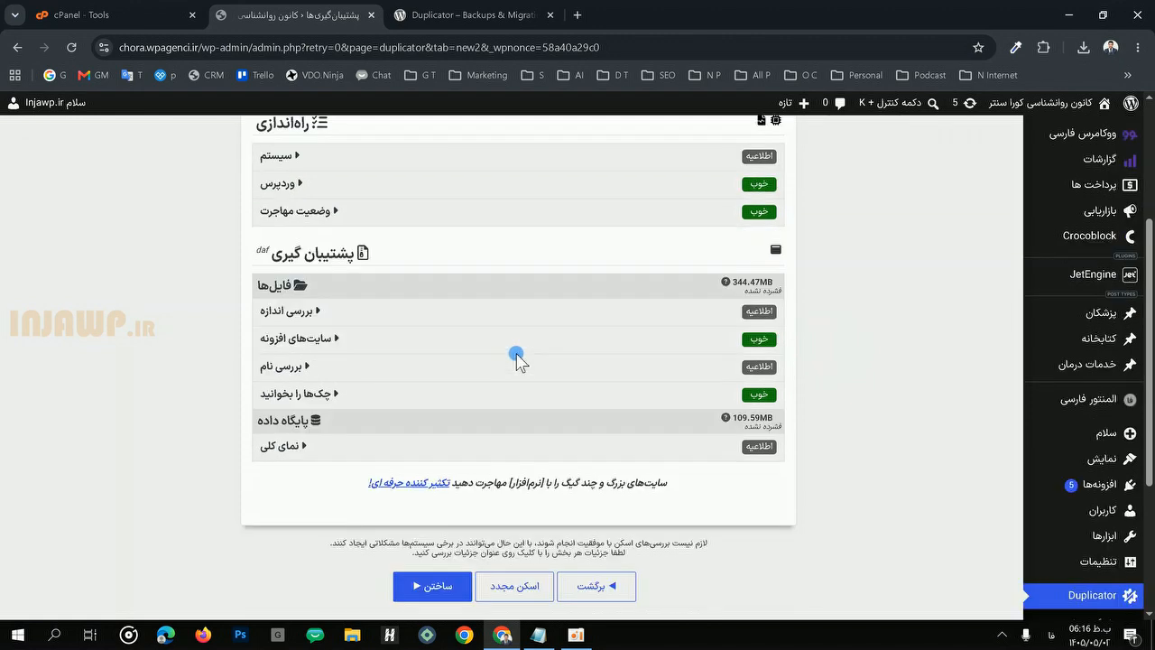
click(438, 585)
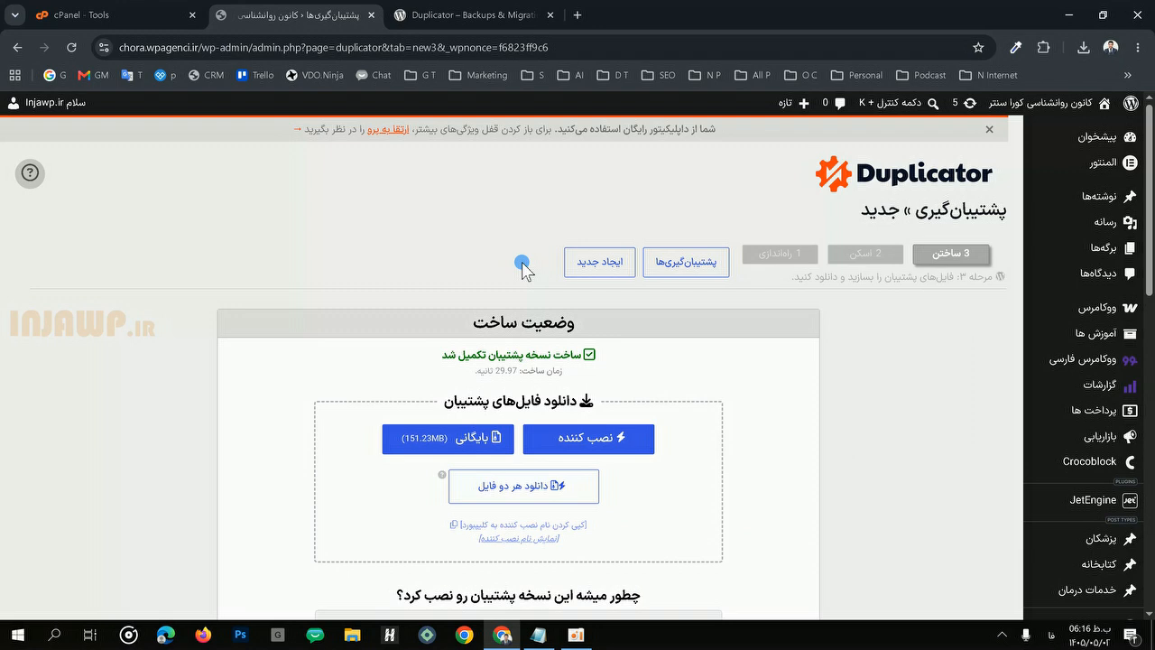
scroll(545, 294, down, 1)
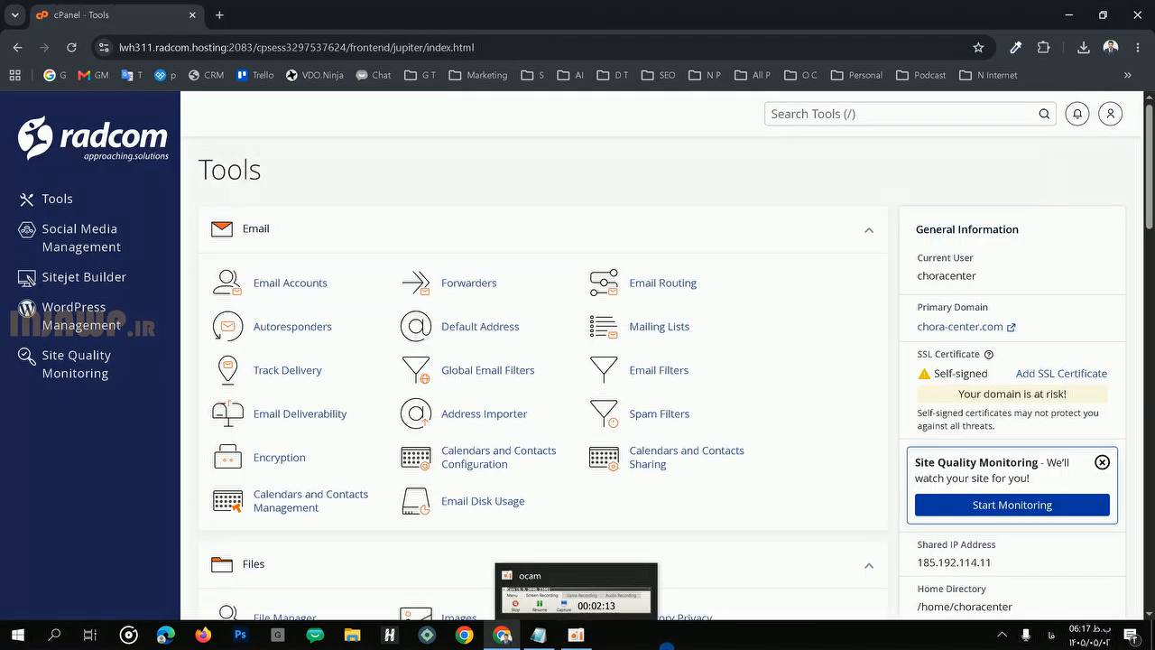
Step: Look through the destination host's cPanel tools and open File Manager in a new browser tab
scroll(533, 379, down, 2)
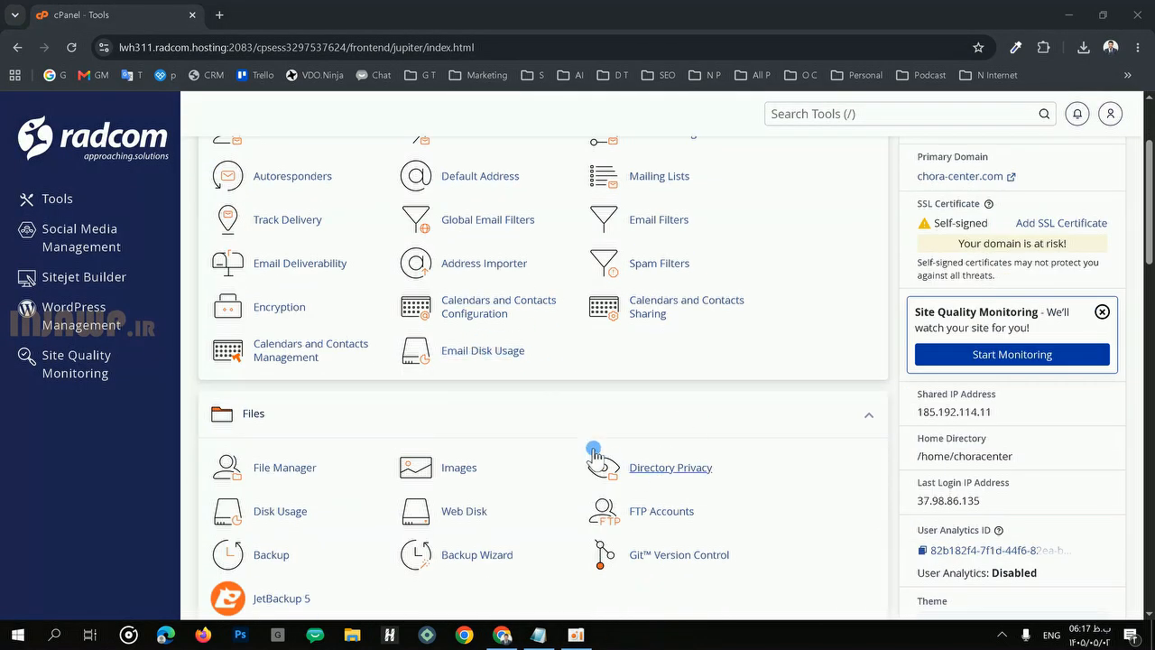
scroll(587, 438, down, 3)
scroll(587, 424, up, 4)
scroll(560, 328, up, 1)
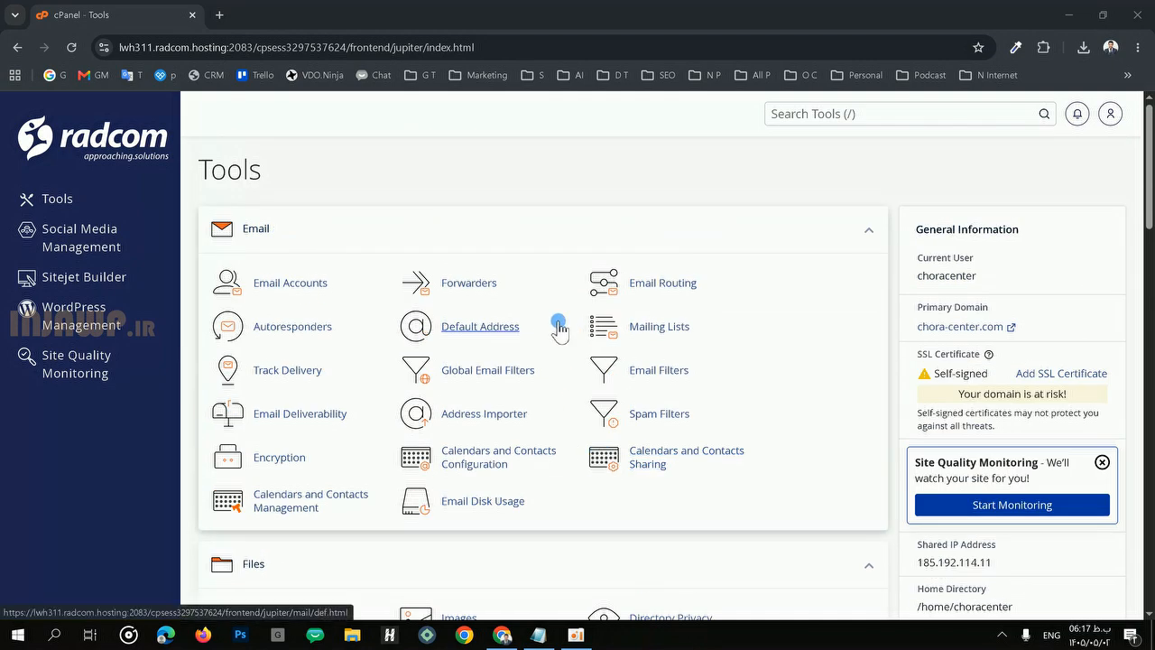
scroll(418, 348, down, 2)
scroll(280, 383, down, 1)
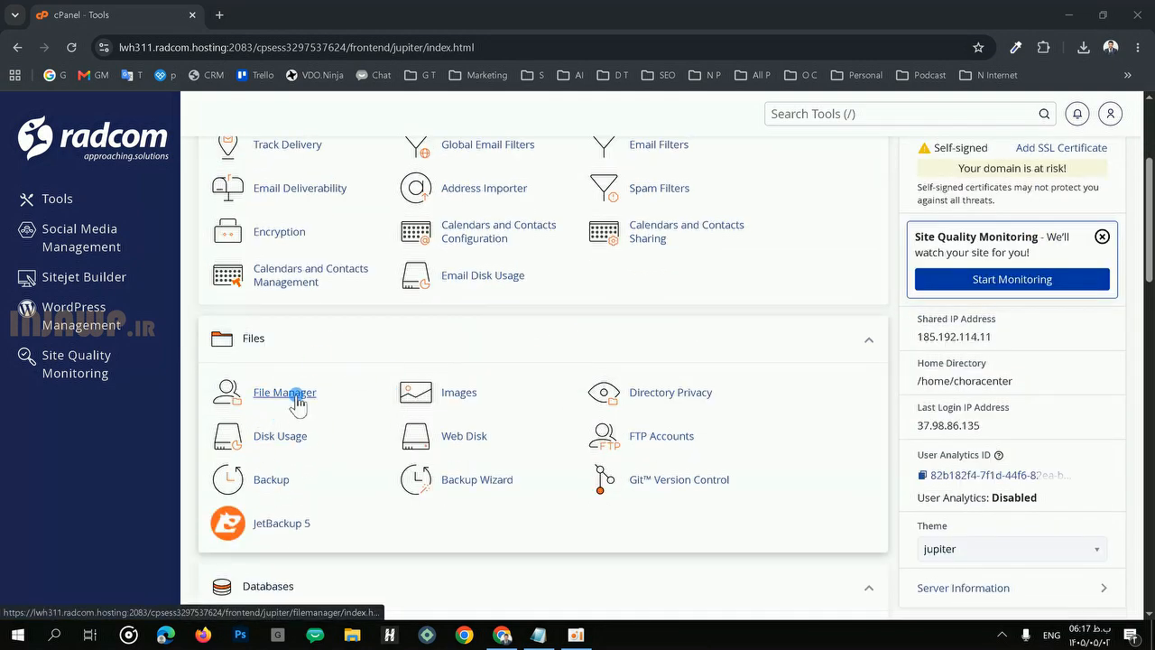
right_click(297, 402)
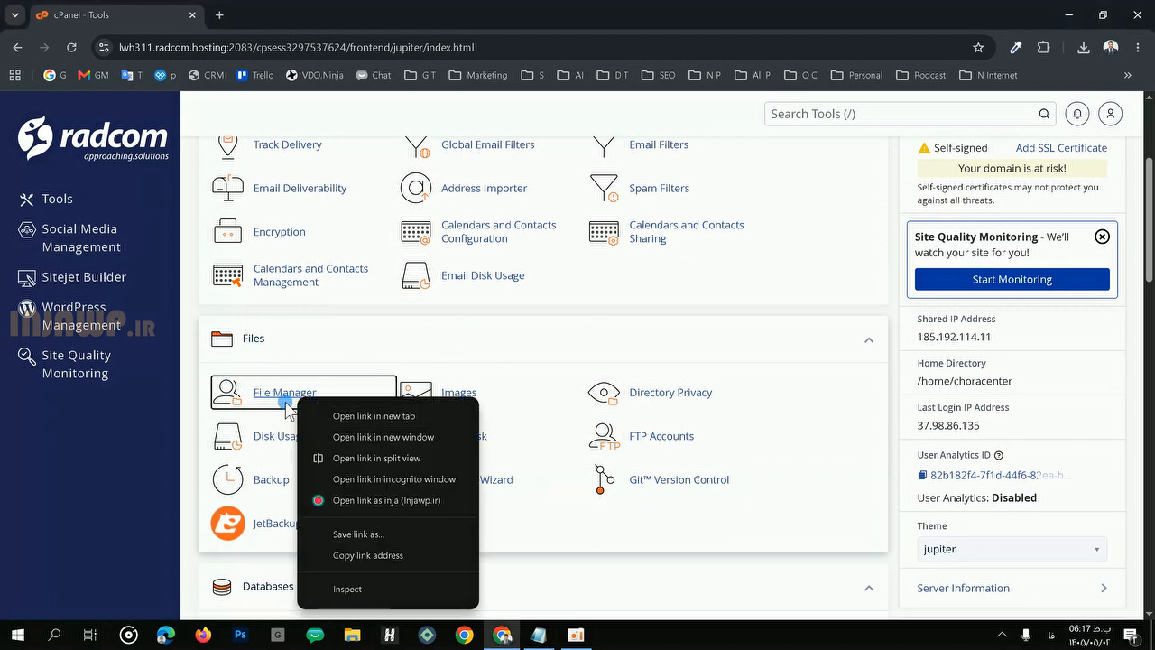
click(336, 416)
click(275, 11)
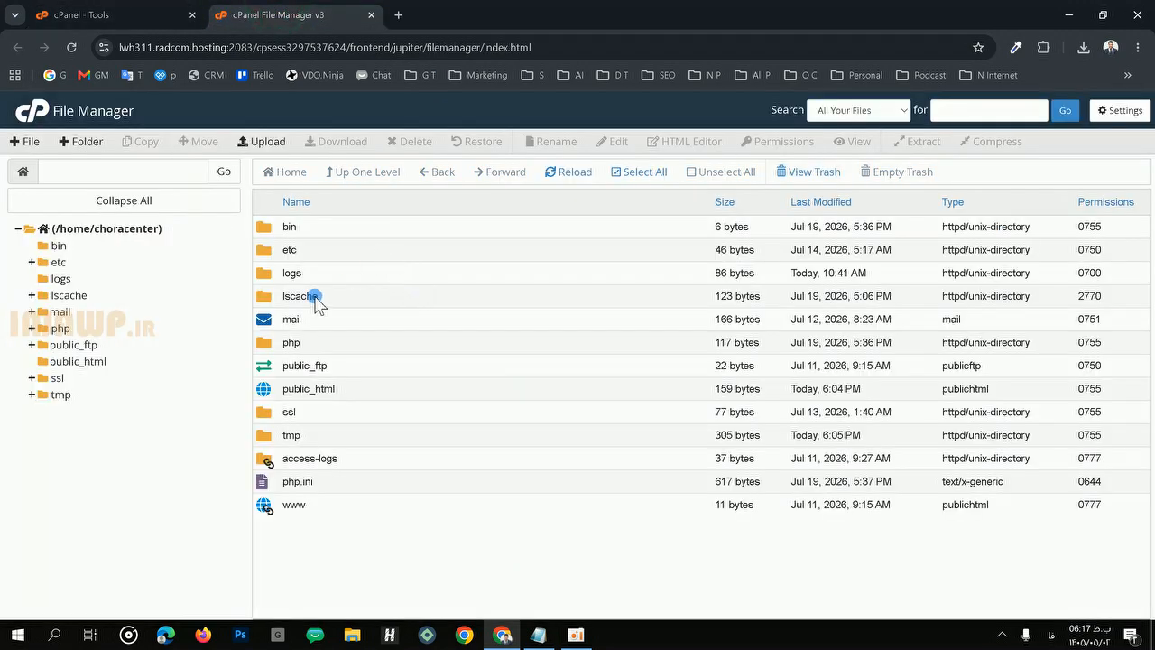
Step: Open the public_html folder in File Manager
click(352, 394)
double_click(365, 392)
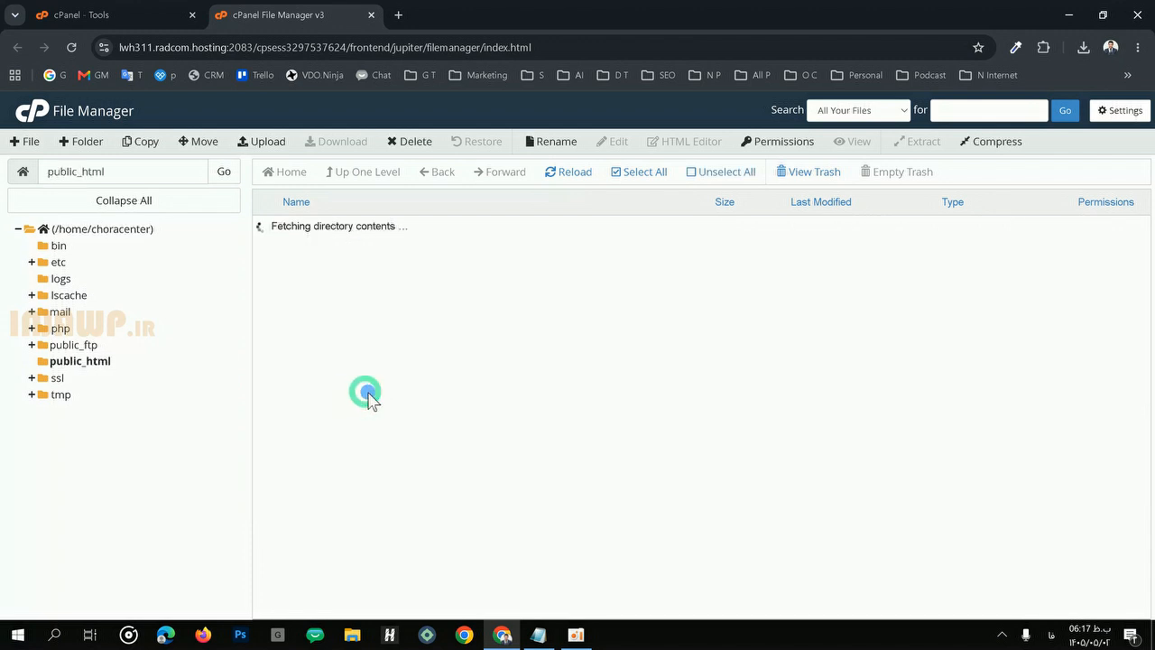
click(539, 320)
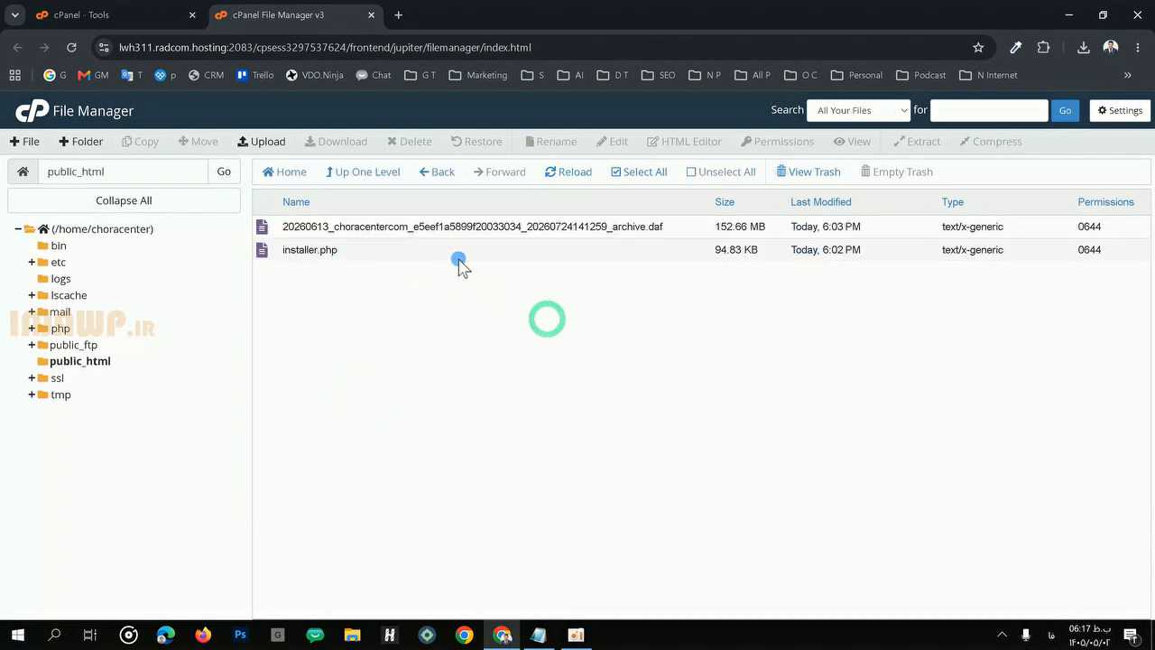
Step: Examine the Duplicator archive .daf file and installer.php in the public_html folder
click(668, 229)
click(640, 247)
click(689, 226)
click(669, 249)
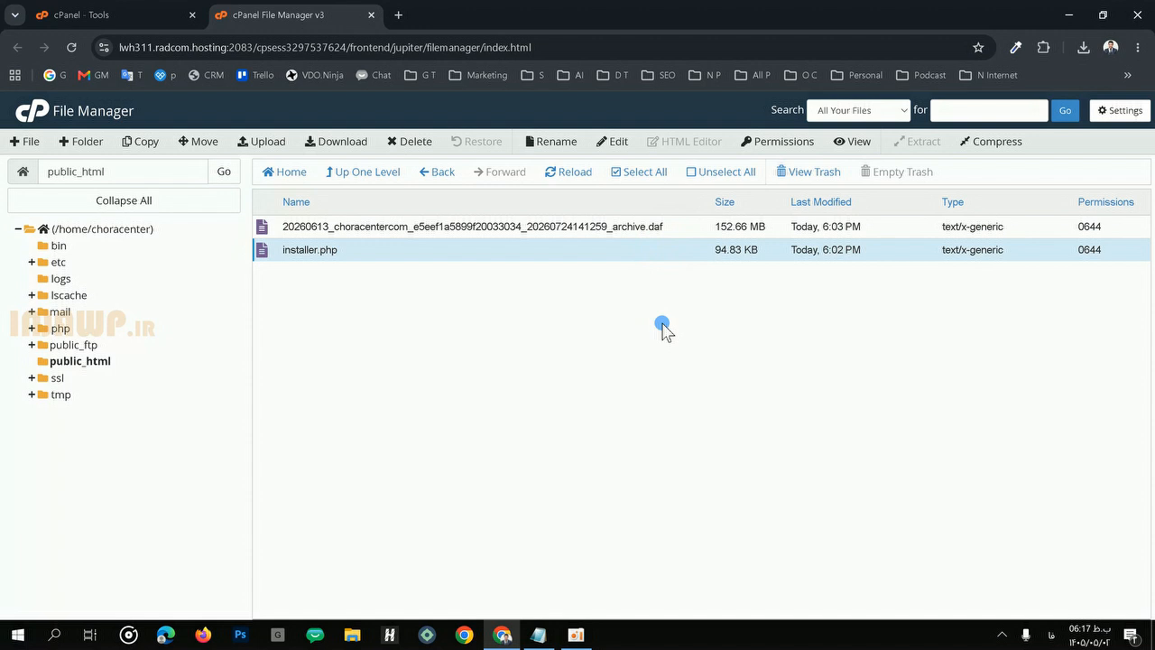
click(390, 305)
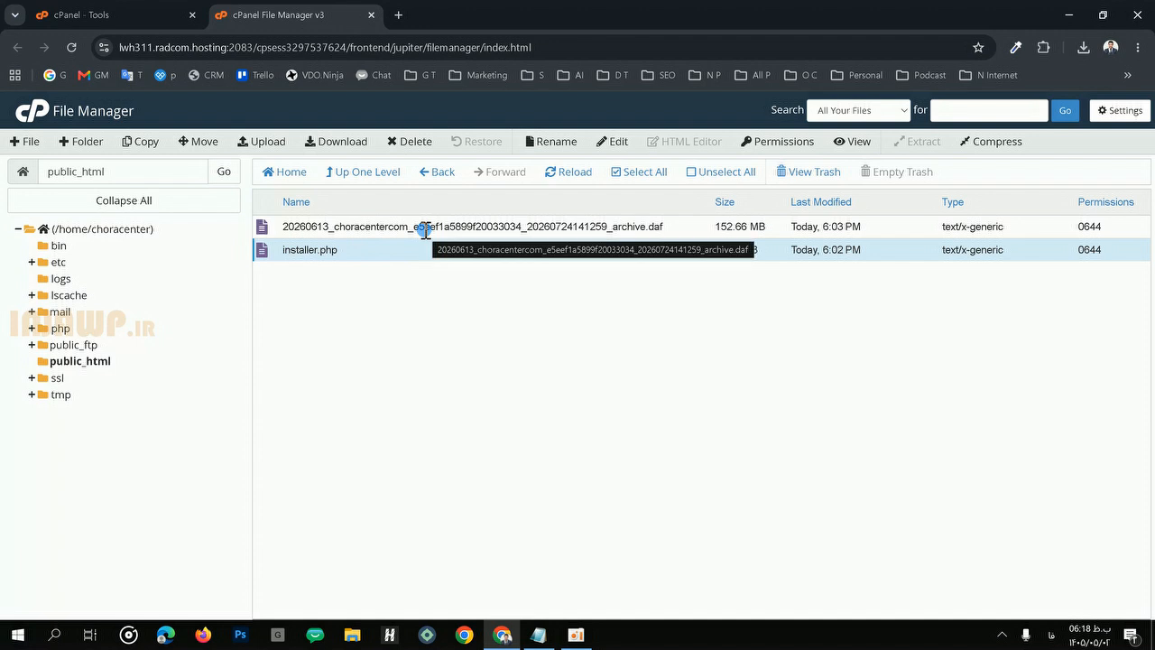
drag(425, 231, 416, 241)
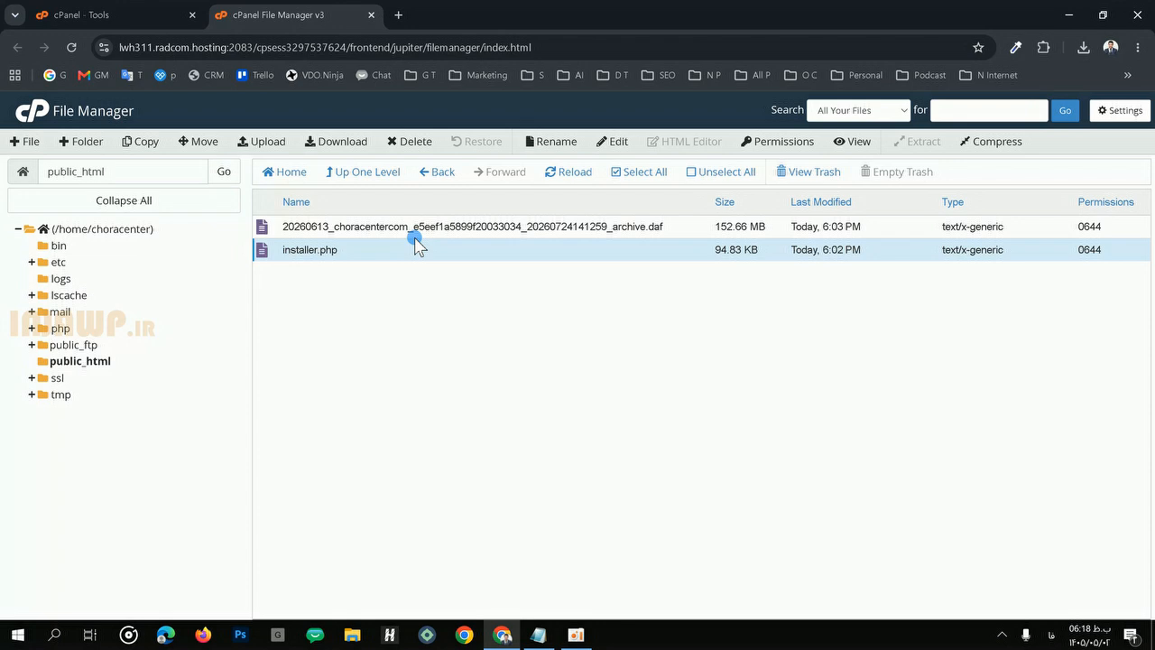
click(383, 289)
click(395, 226)
click(395, 247)
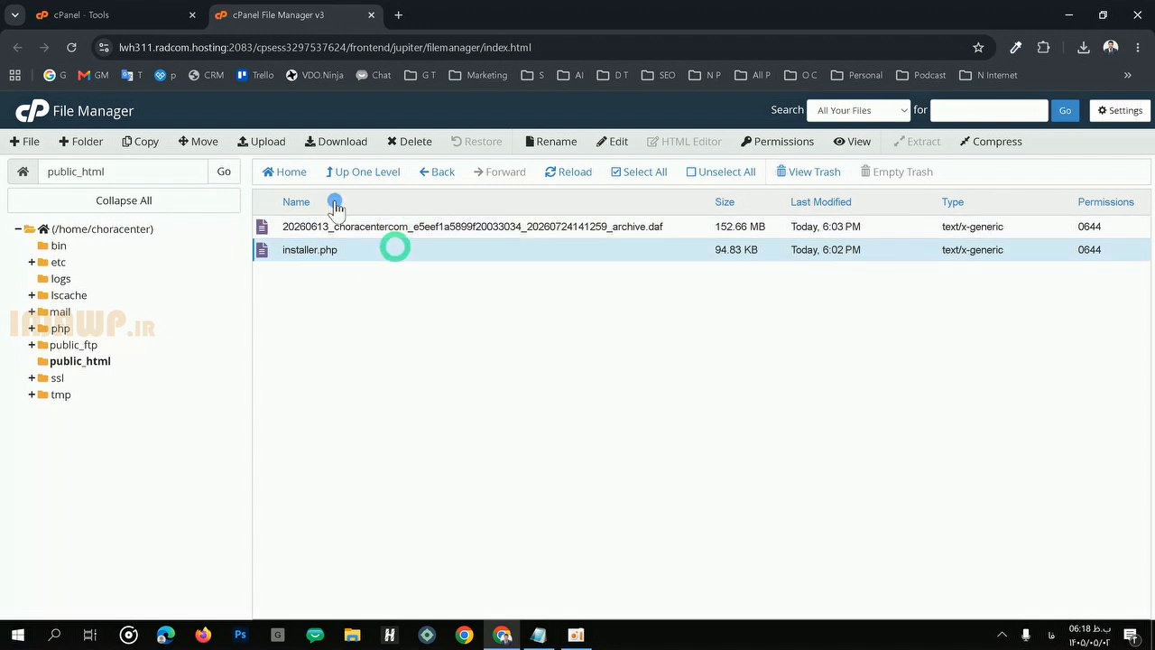
Step: Open the upload page for public_html, inspect the local .daf archive and installer files in the file chooser, and cancel the selection
click(265, 142)
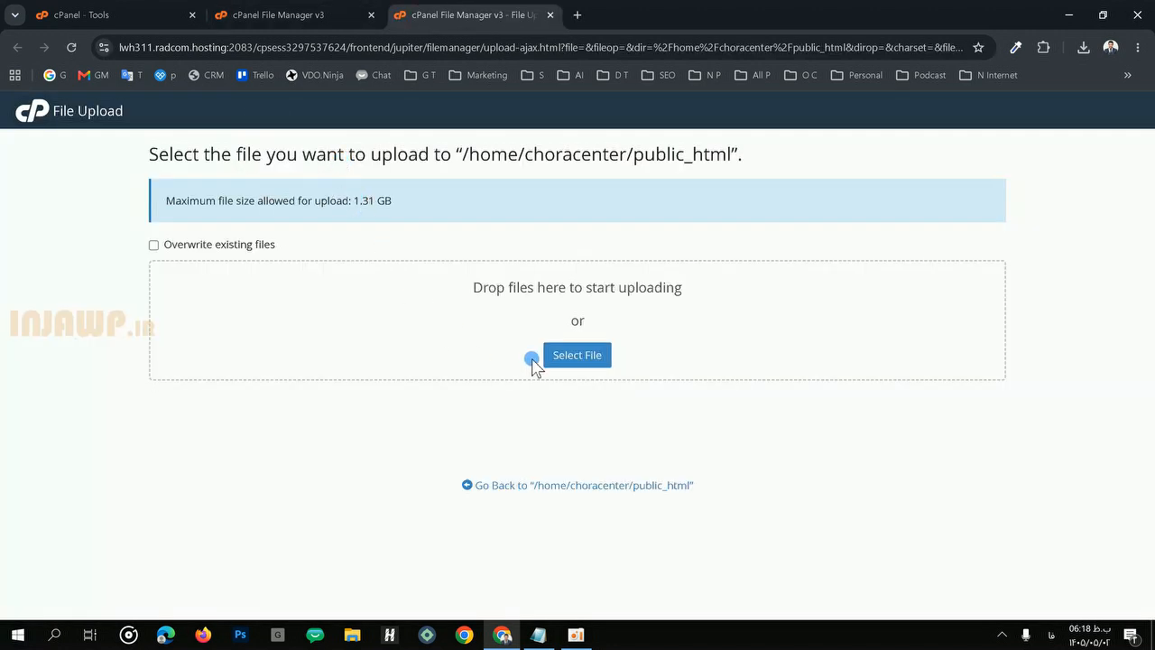
click(582, 358)
click(192, 106)
click(184, 122)
click(188, 106)
click(187, 124)
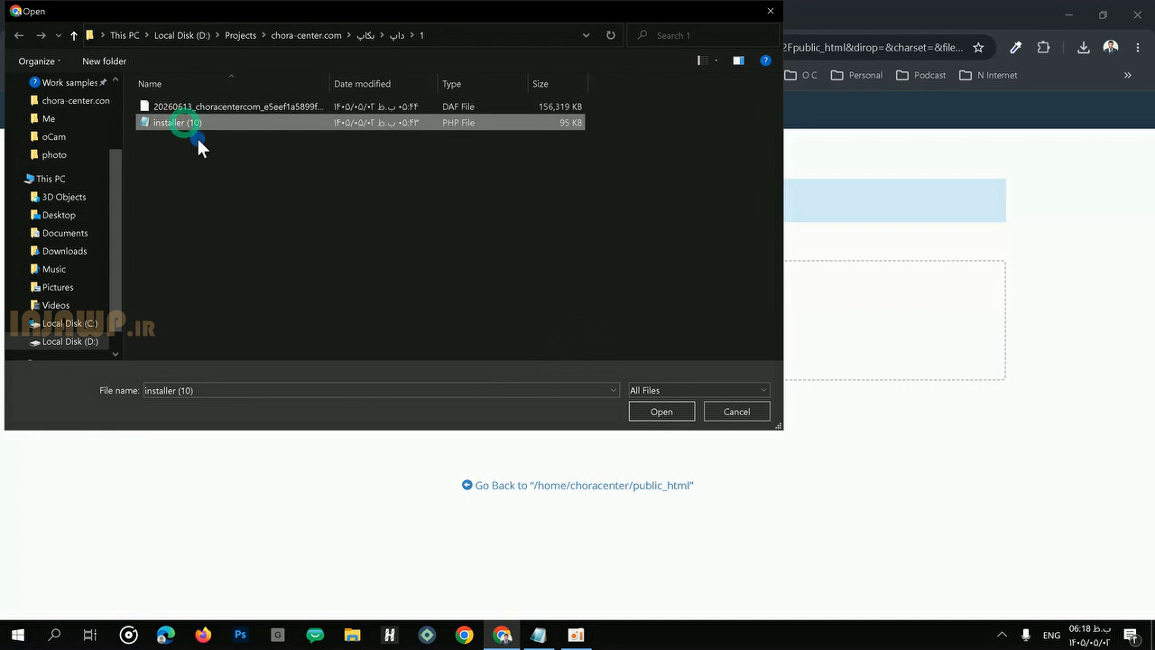
drag(328, 83, 530, 94)
click(454, 107)
click(436, 122)
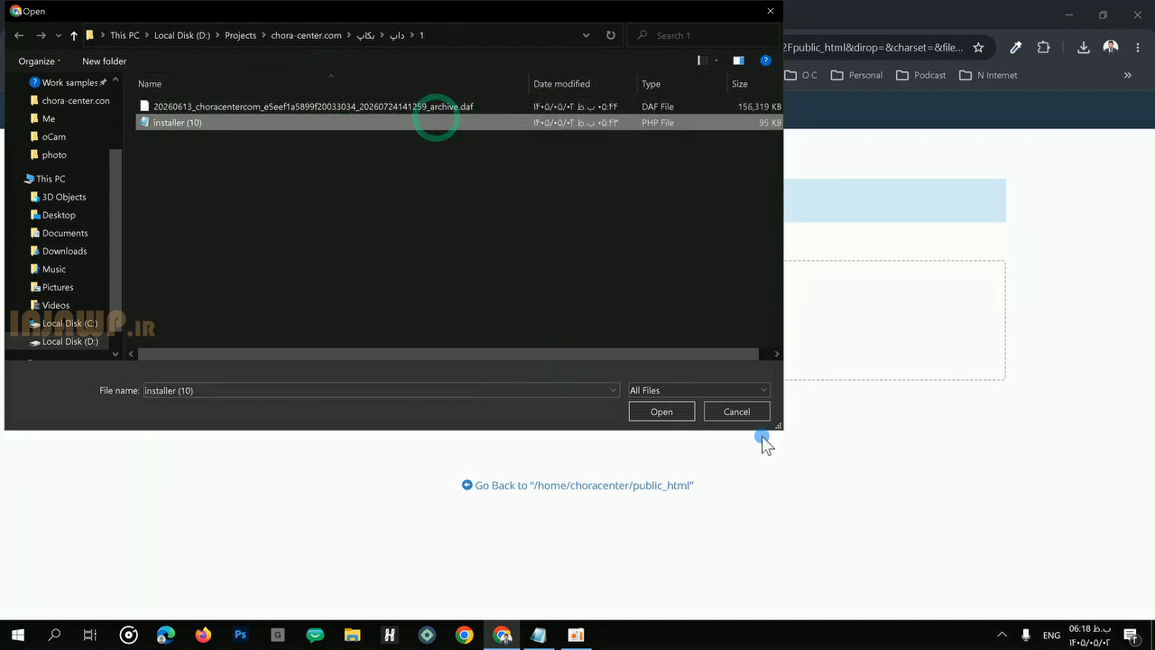
click(735, 410)
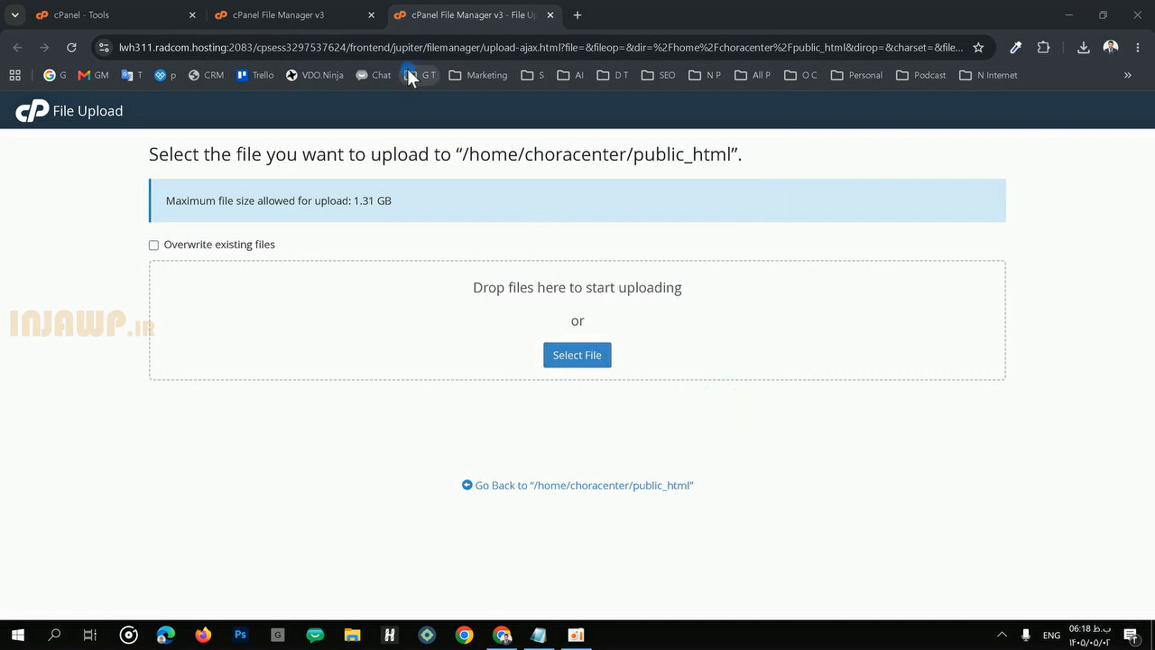
Step: Return to the public_html listing in File Manager and examine the Duplicator archive .daf file and its size
click(275, 15)
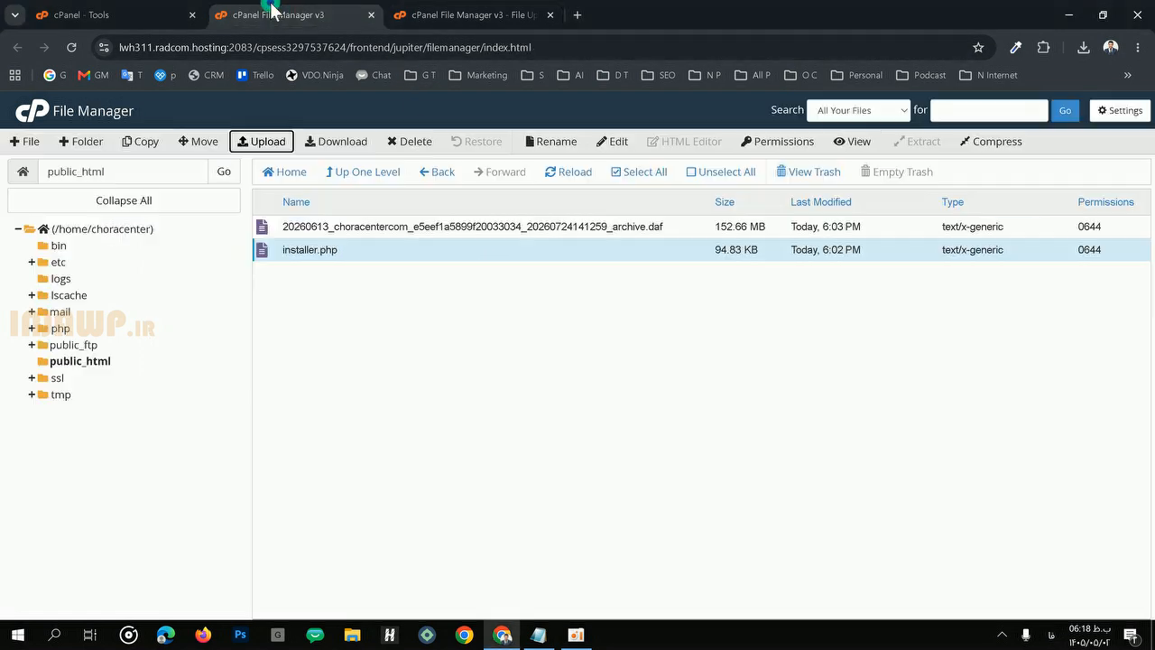
click(579, 226)
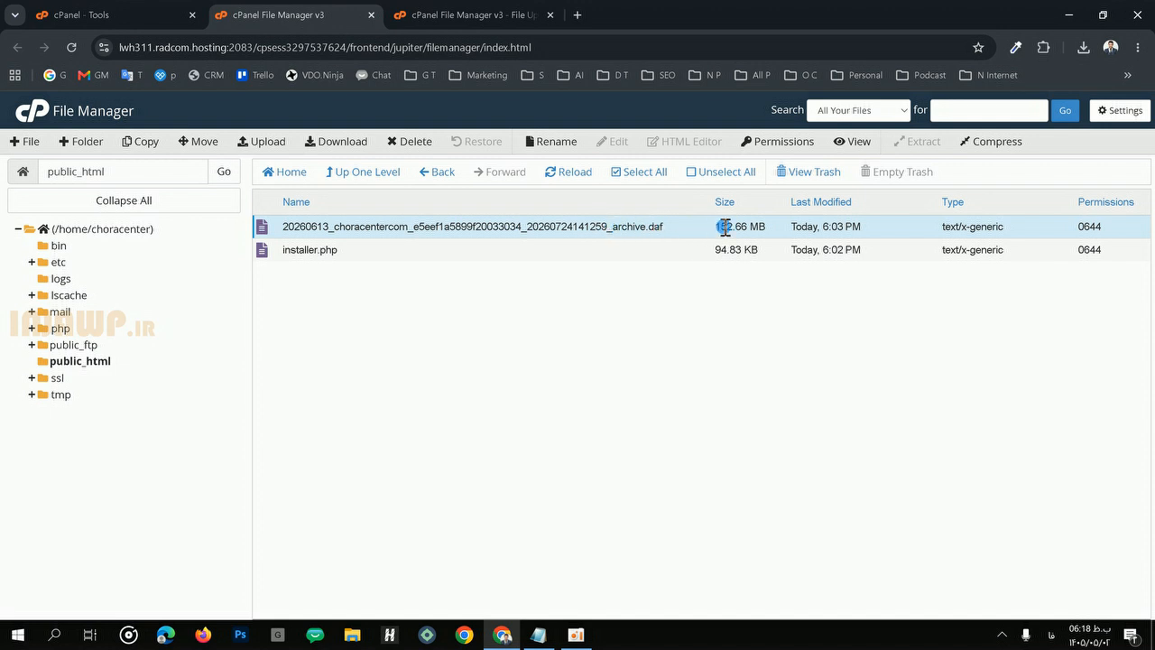
click(664, 228)
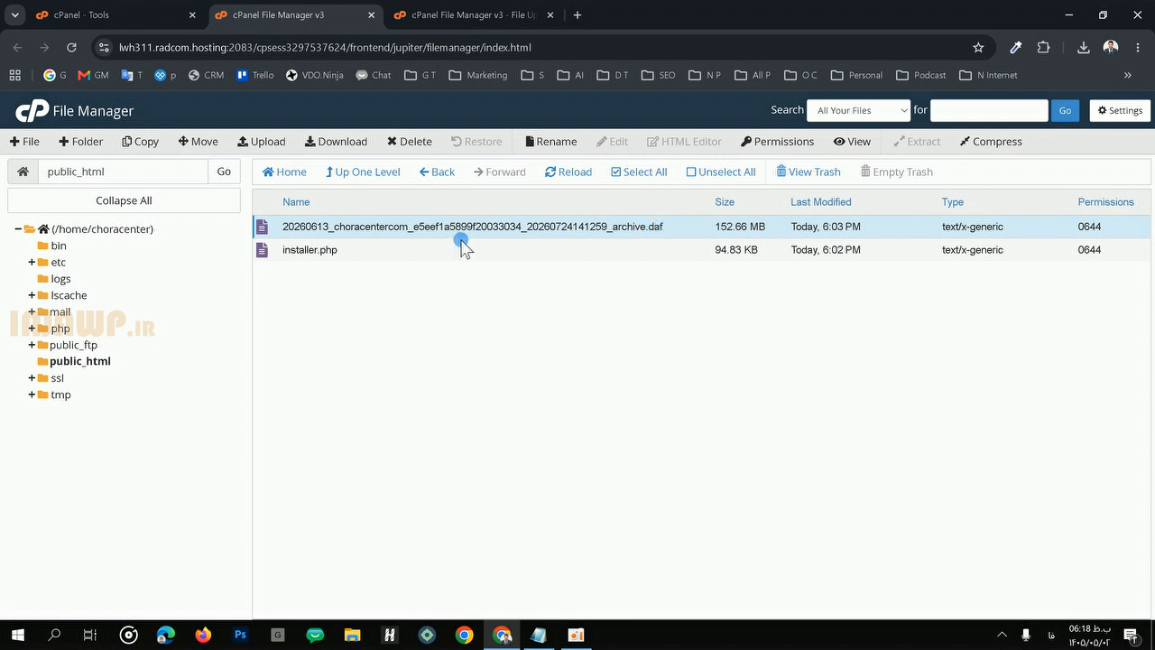
click(466, 372)
Step: Upload the local installer (10).php file to public_html and go back to the folder listing
click(467, 13)
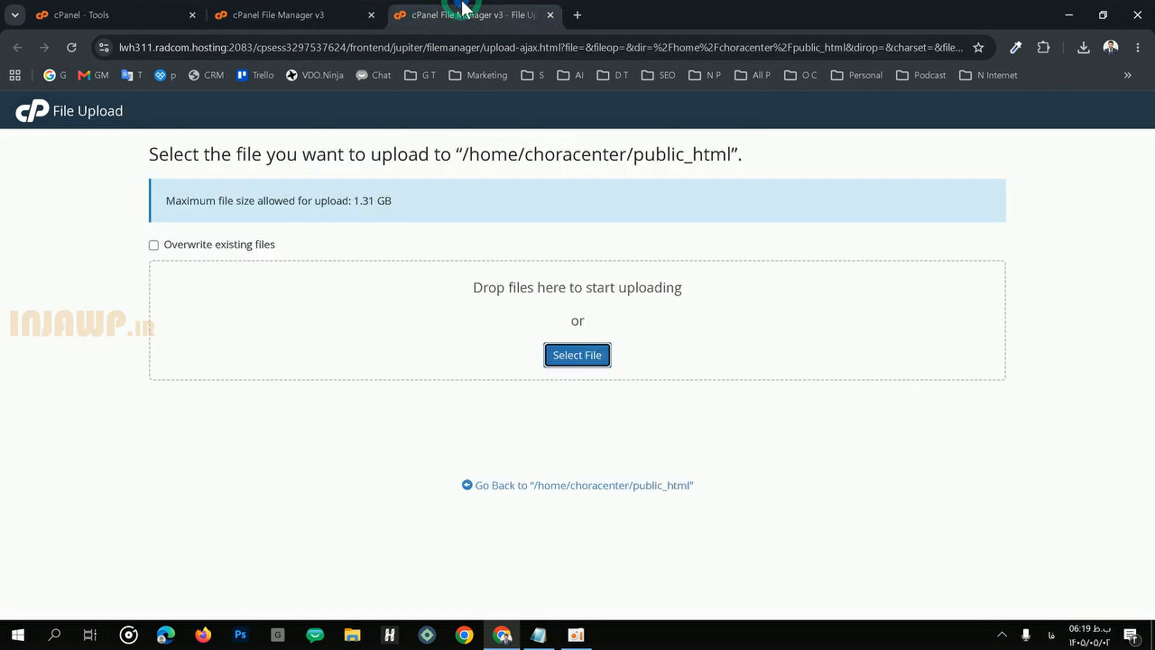
click(335, 13)
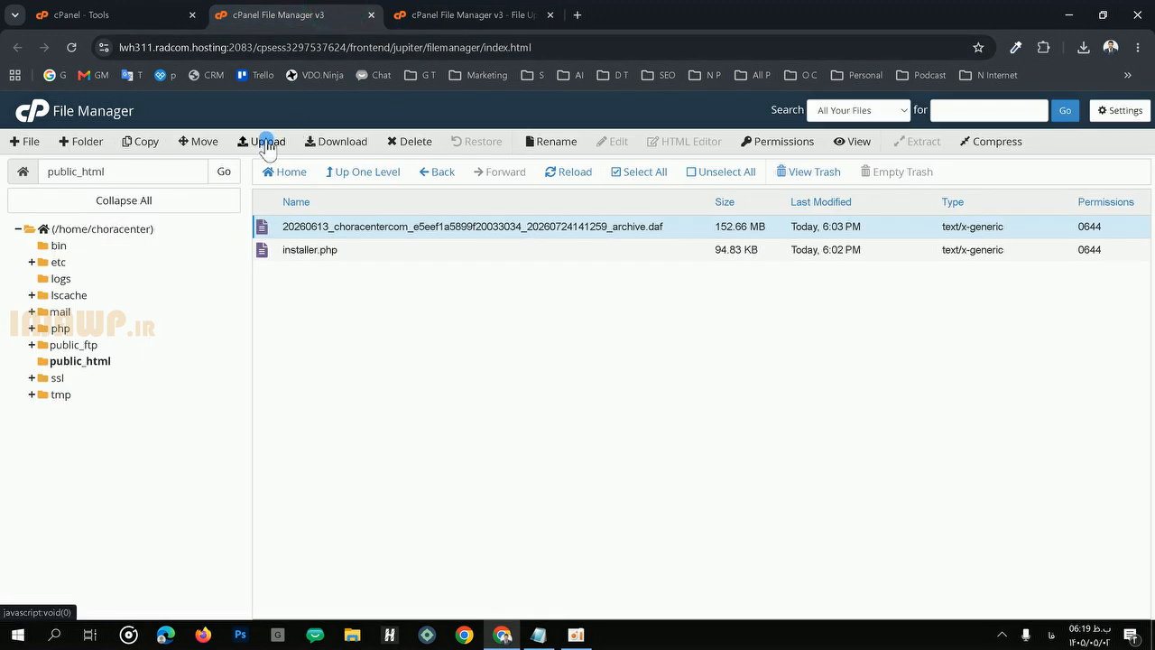
click(451, 14)
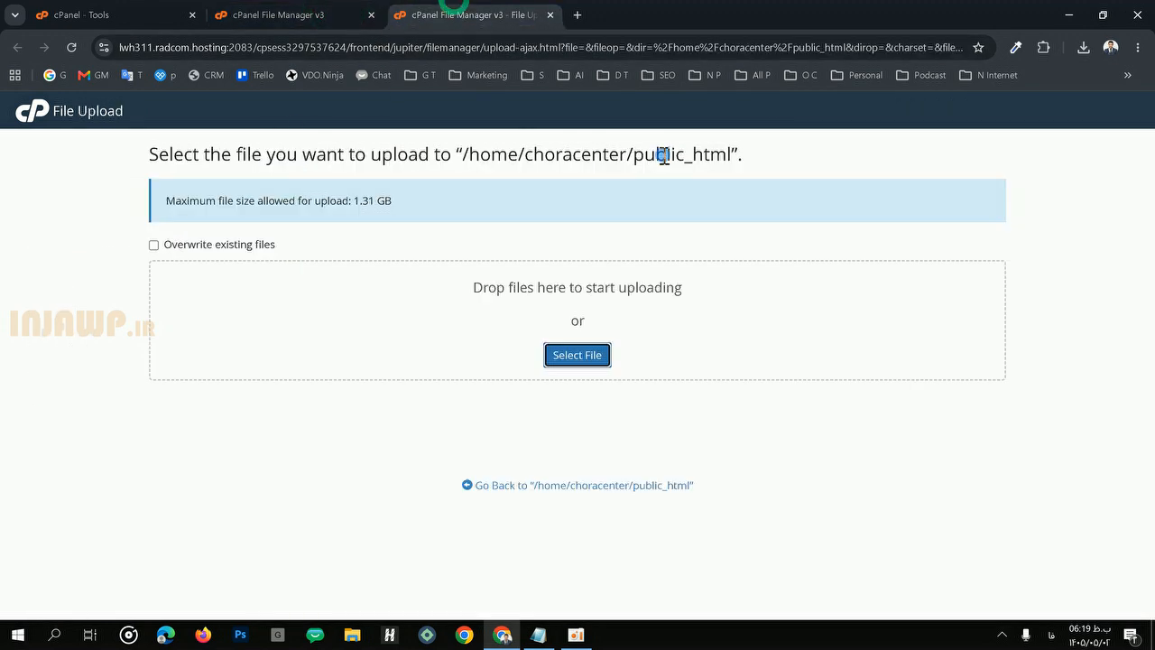
click(573, 358)
double_click(202, 124)
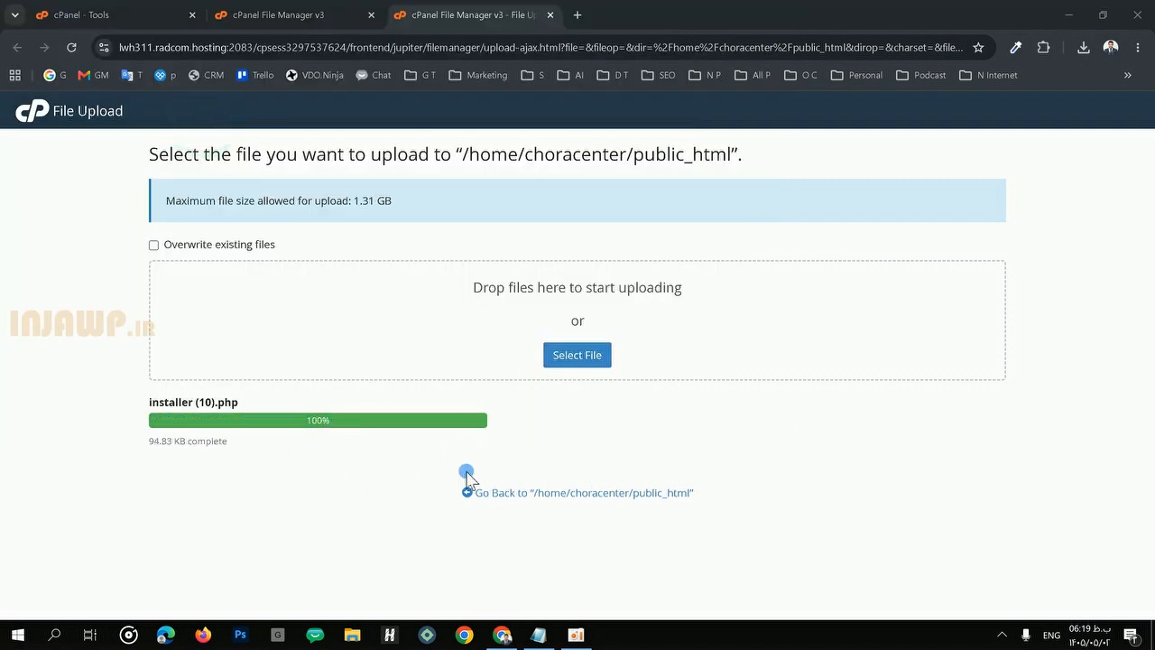
click(556, 494)
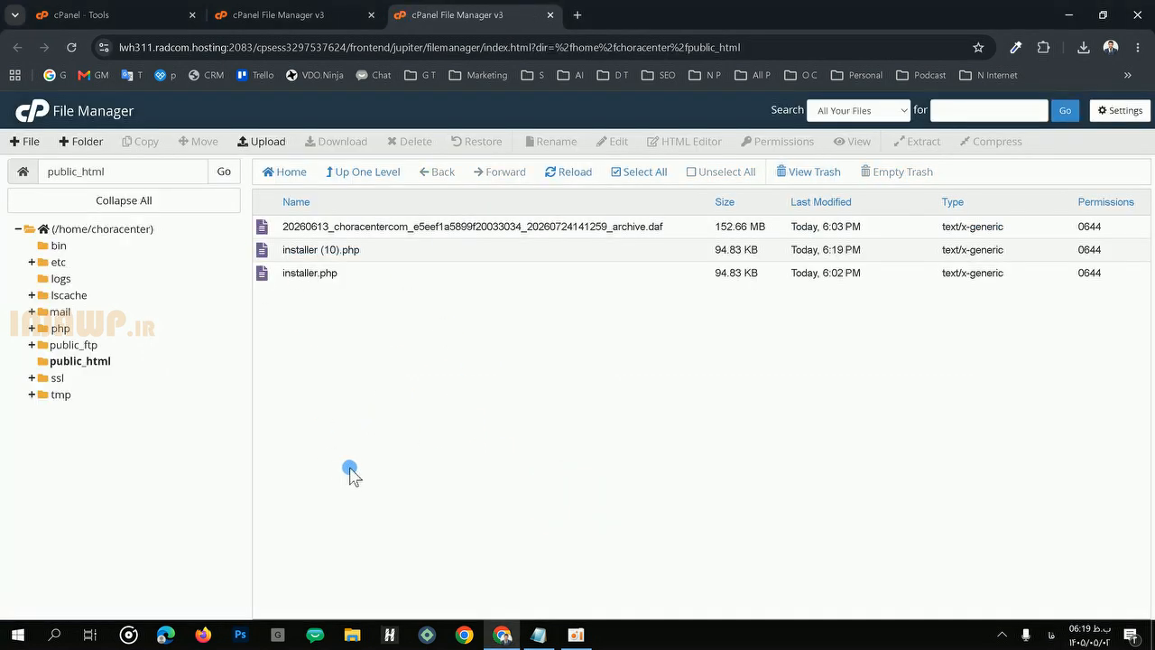
Step: Delete the duplicate installer (10).php file from public_html, keeping installer.php
click(386, 257)
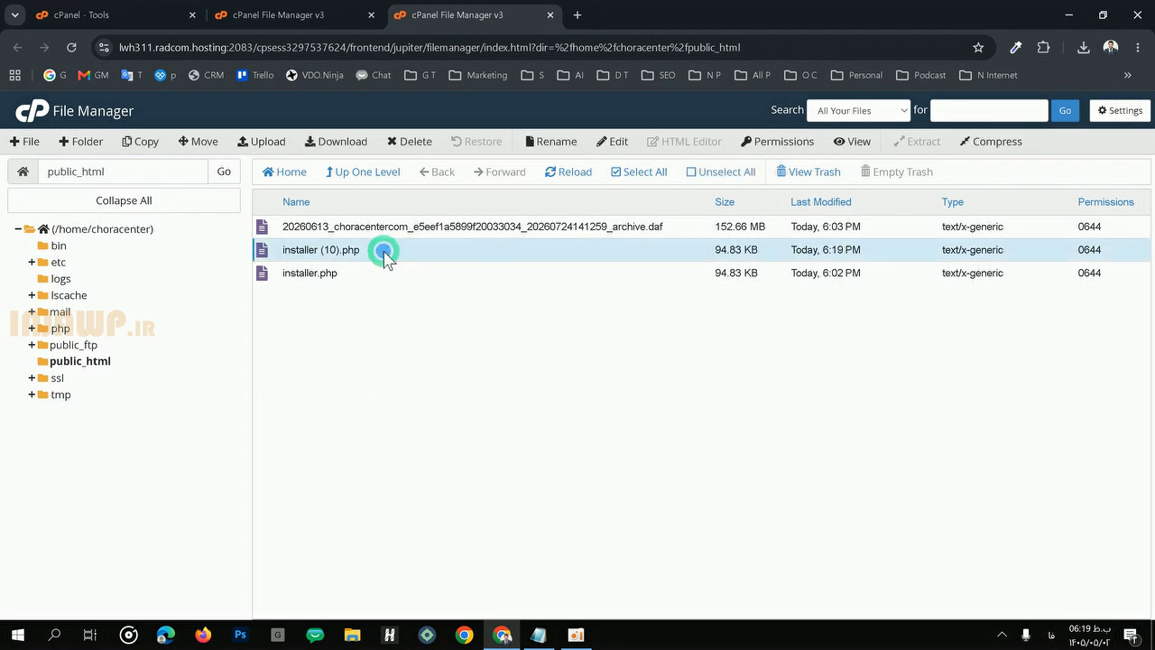
right_click(343, 250)
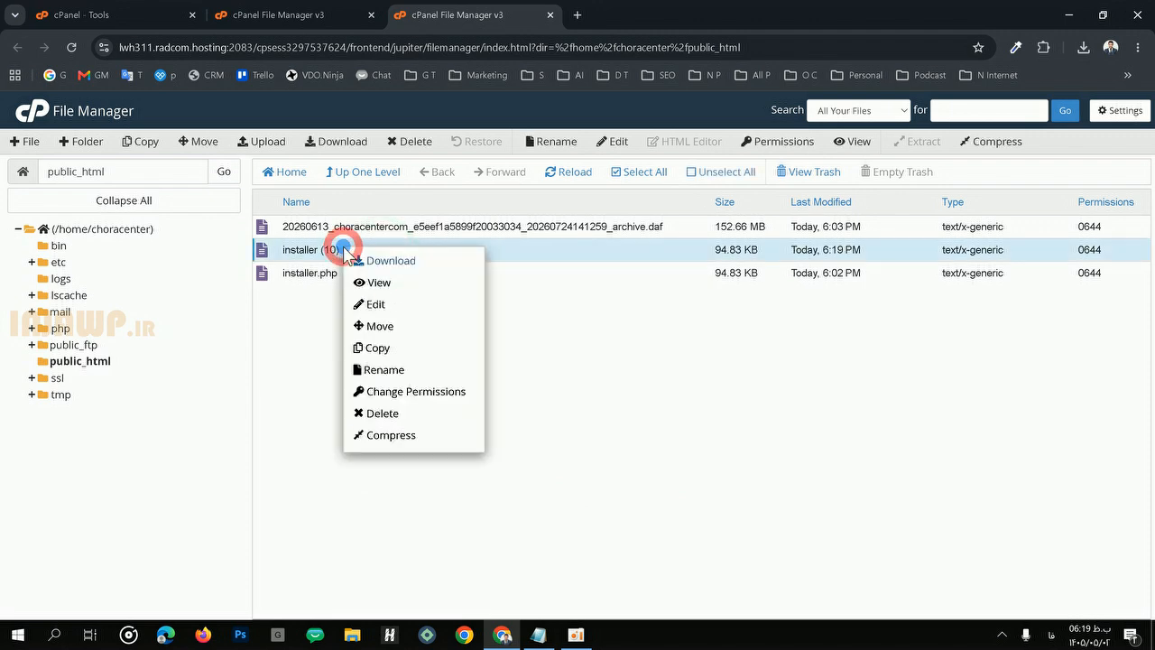
click(394, 412)
click(695, 404)
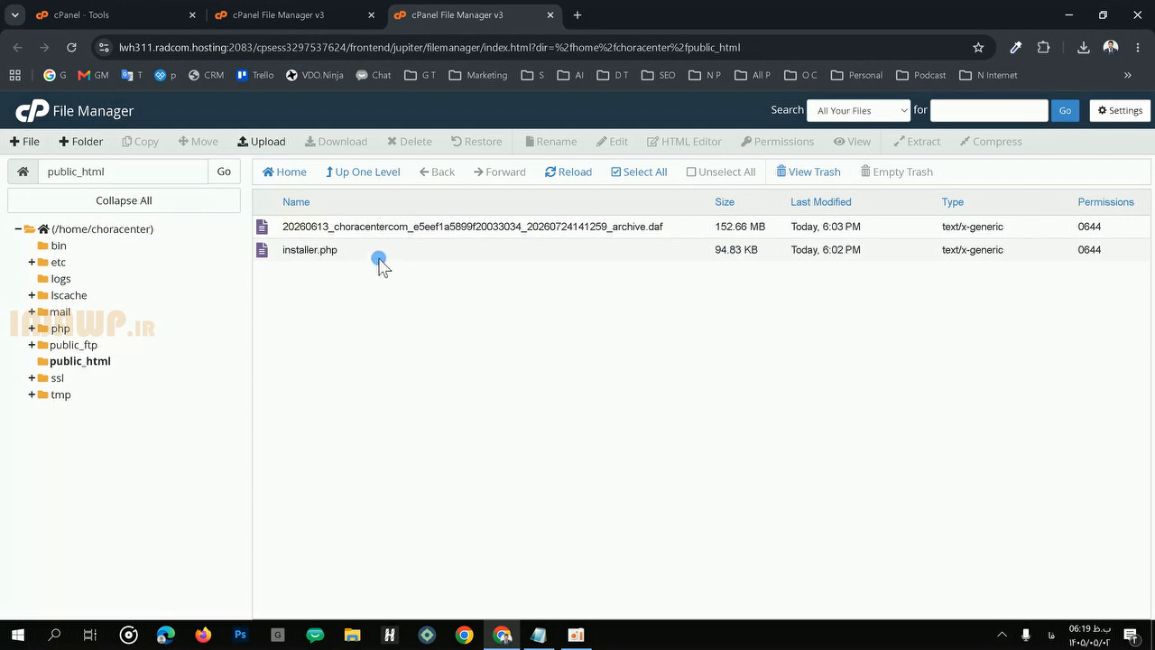
Step: Return to the cPanel Tools page and open the Database Wizard
click(320, 7)
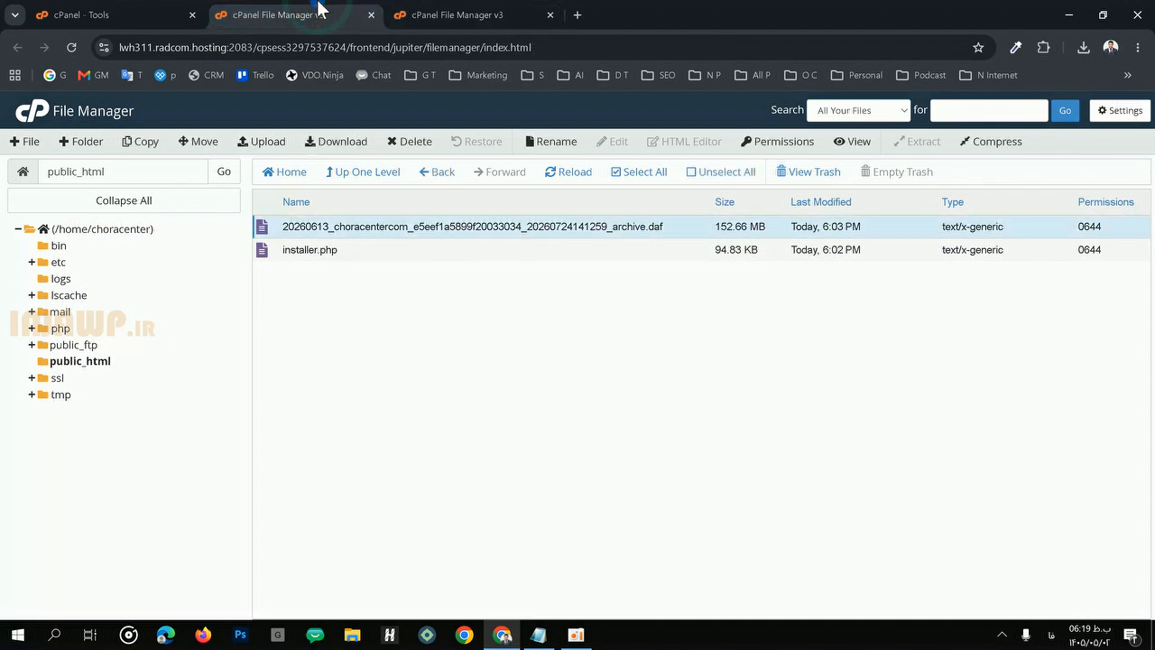
click(105, 9)
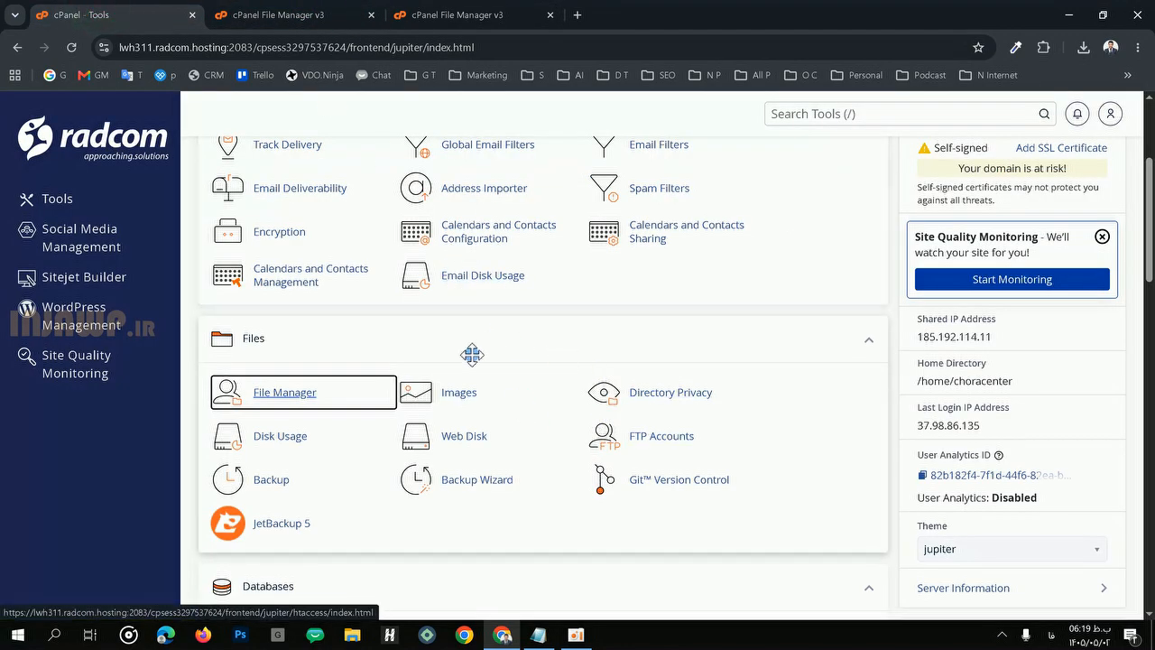
scroll(506, 288, up, 3)
scroll(456, 310, down, 5)
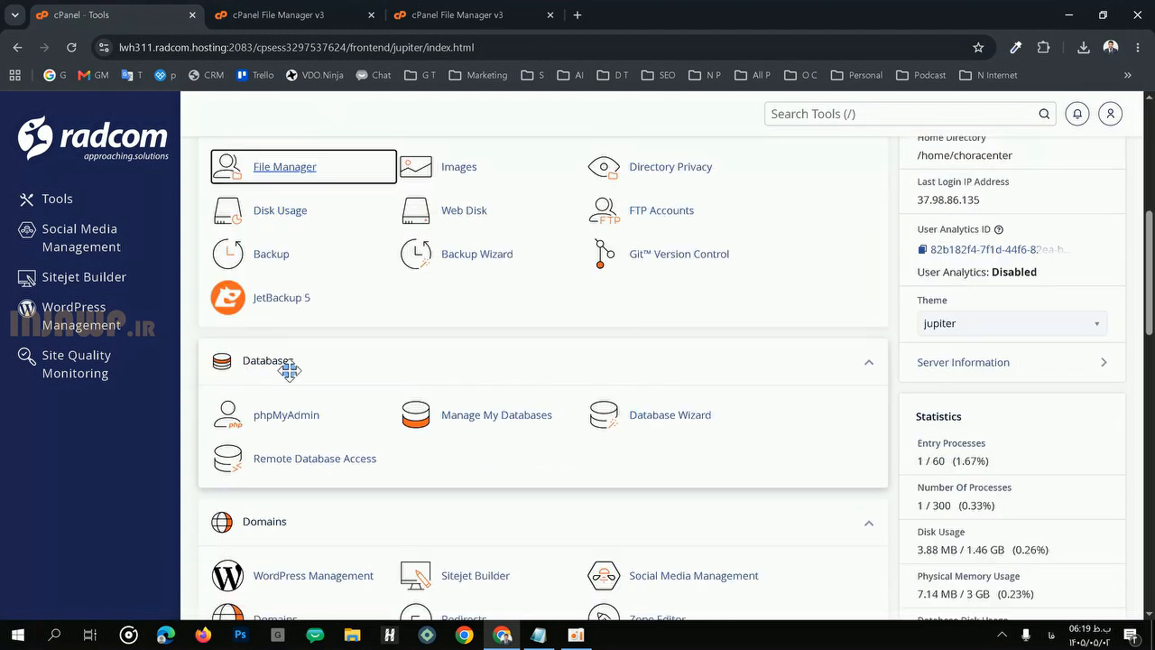
click(654, 423)
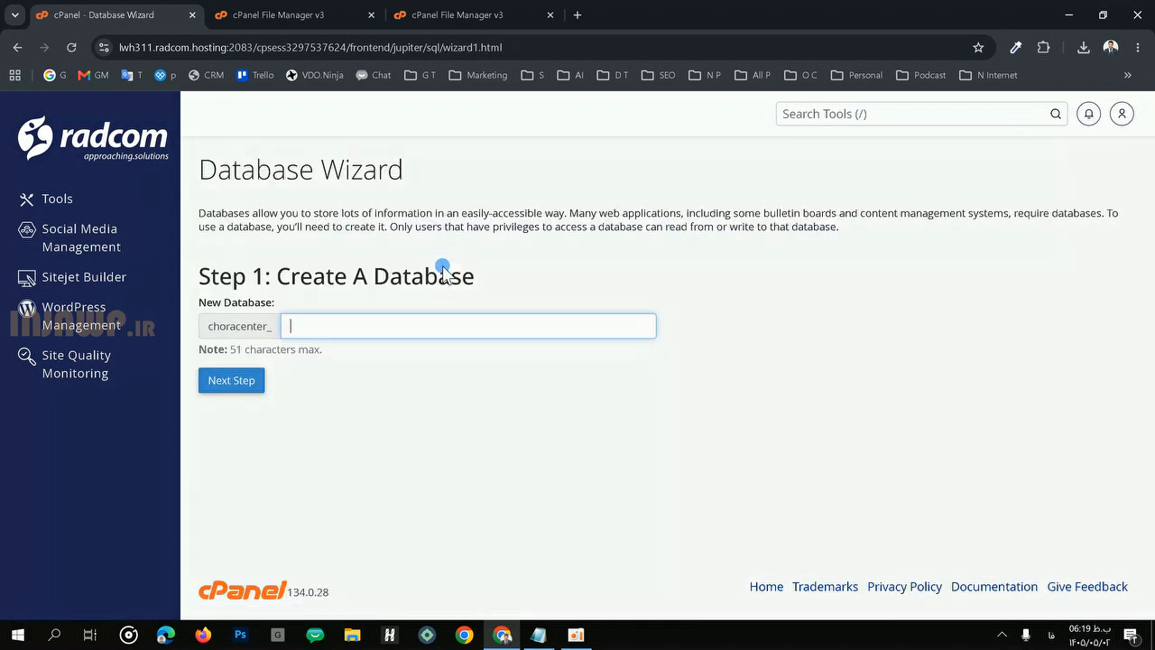
Step: Create a new database with the name chora after the account prefix, copying that name for reuse
drag(275, 280, 479, 291)
click(375, 326)
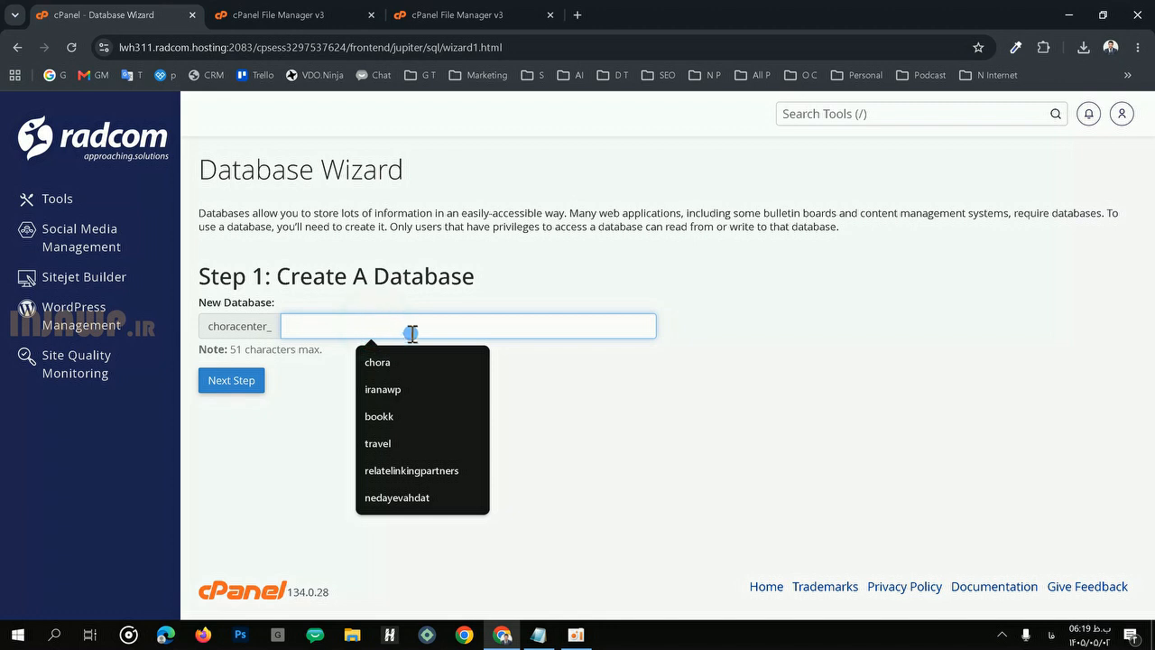
click(397, 362)
double_click(350, 325)
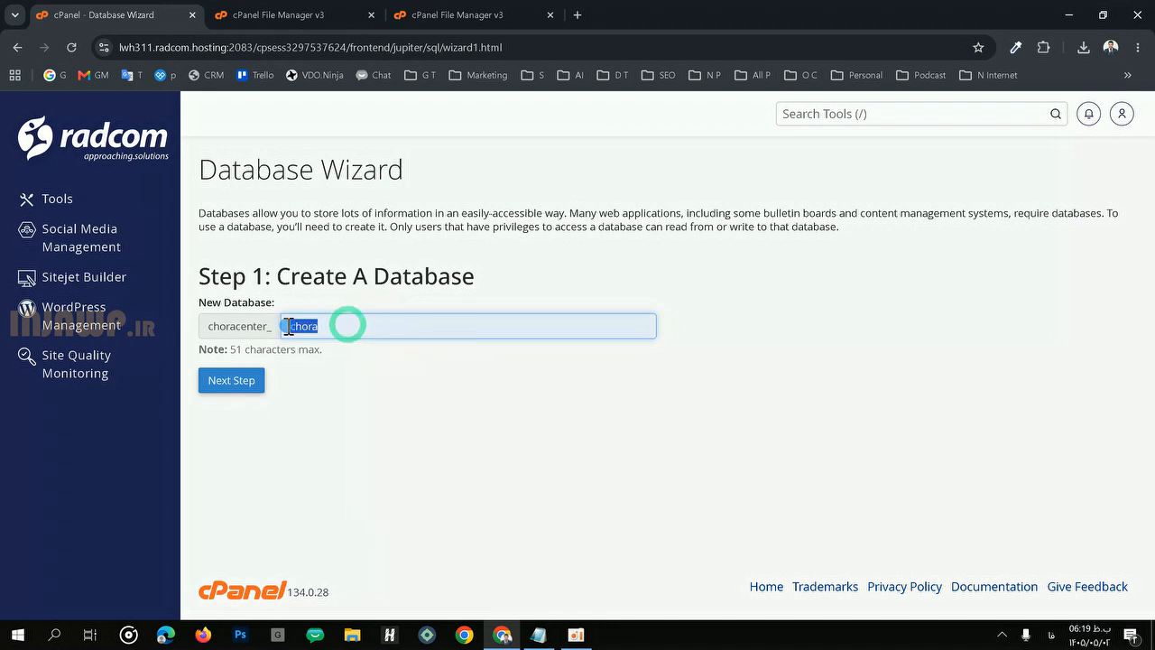
right_click(306, 326)
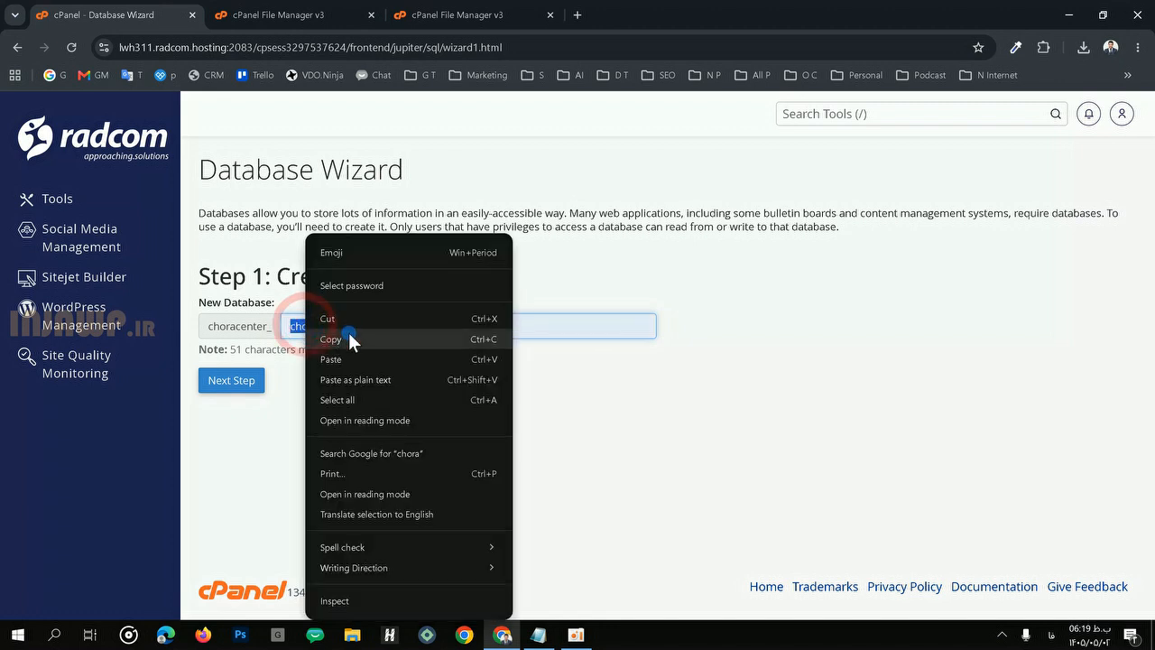
click(349, 338)
click(347, 378)
click(232, 380)
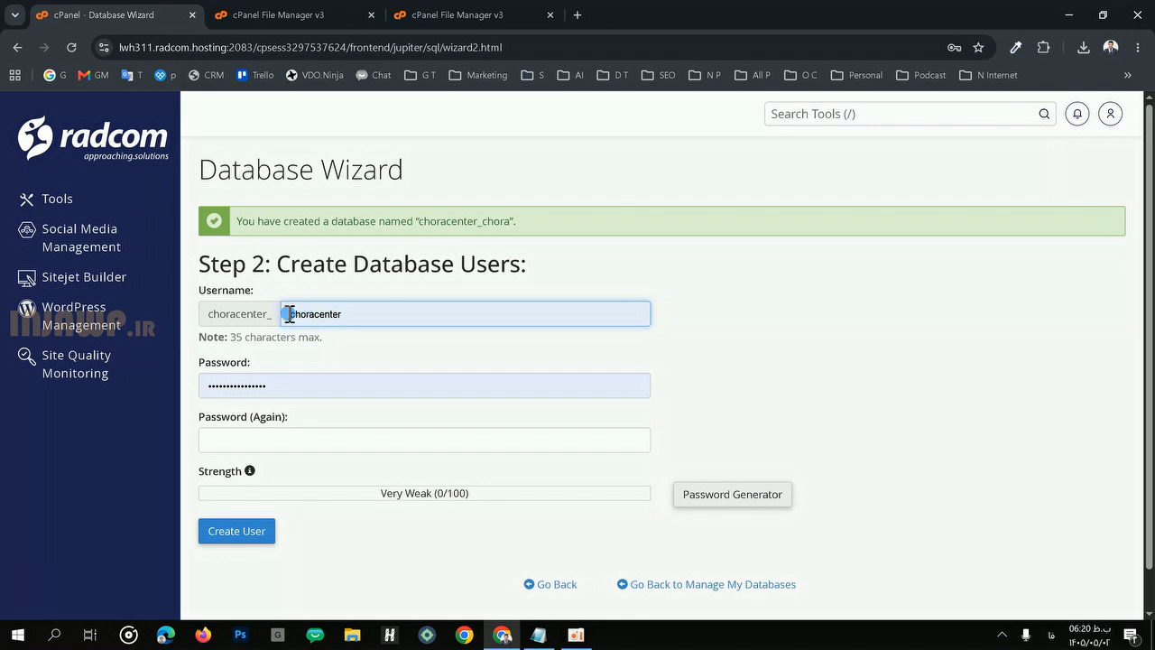
Step: Replace the prefilled database username with the copied name chora
double_click(335, 314)
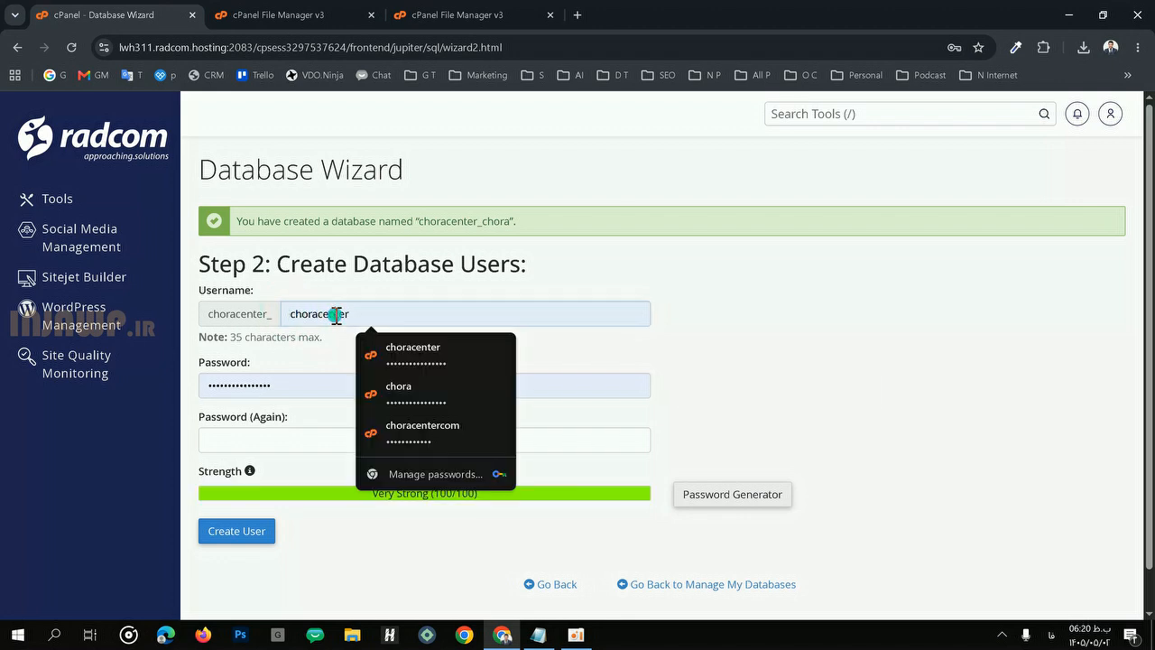
right_click(330, 313)
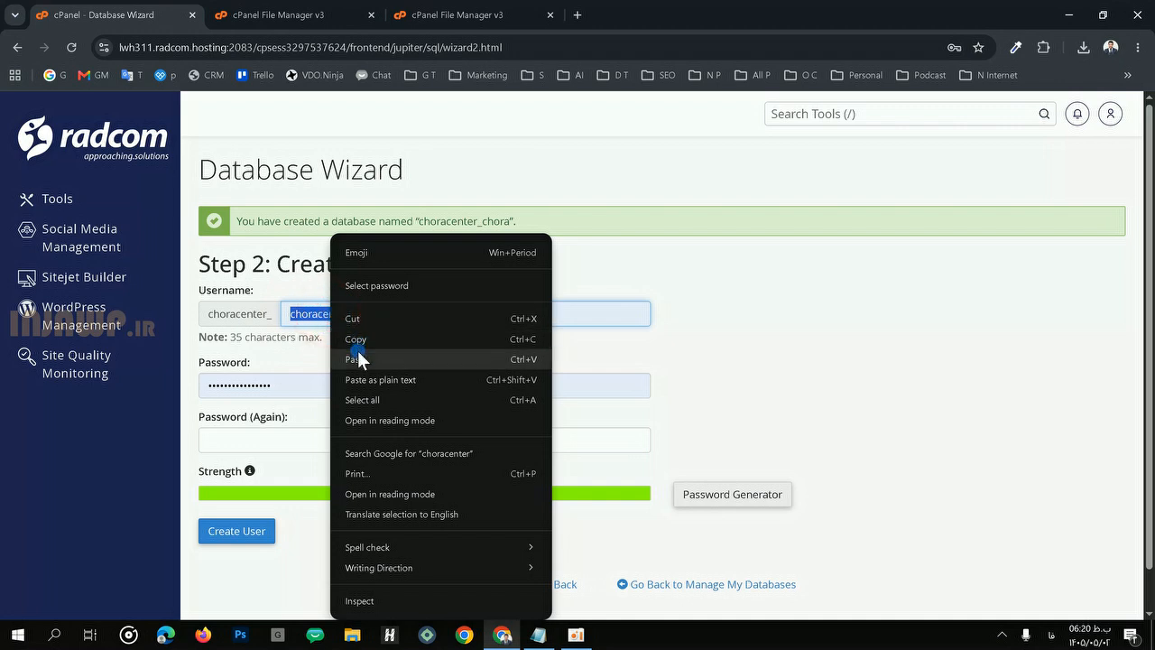
click(359, 357)
click(326, 314)
click(344, 298)
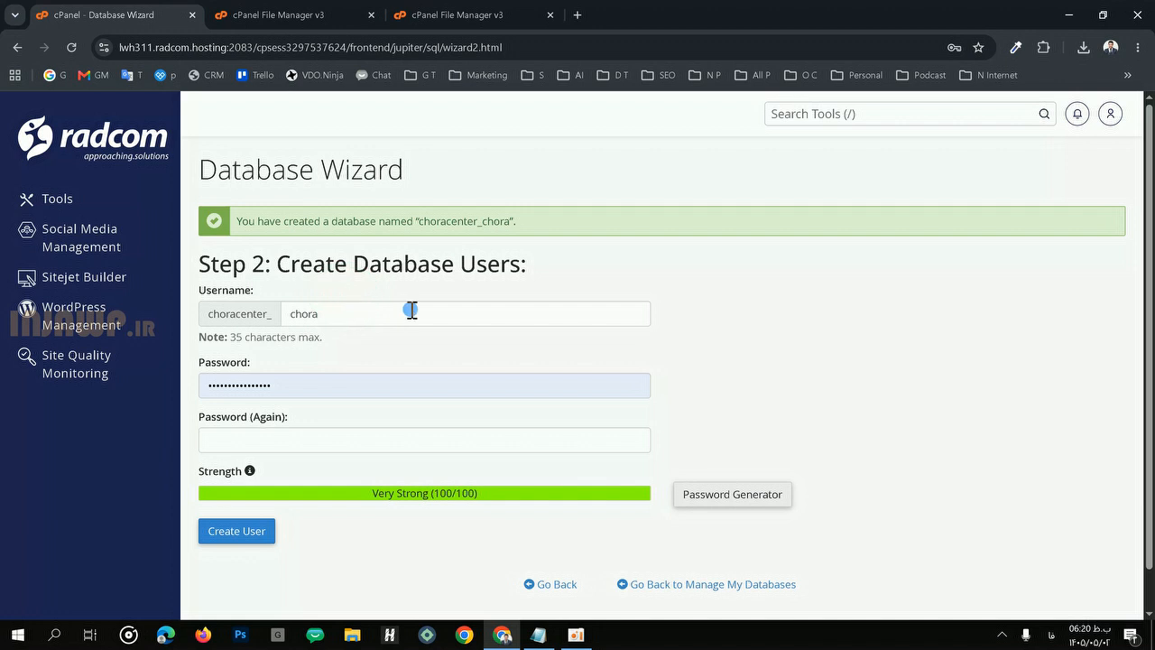
click(350, 310)
drag(334, 312, 282, 313)
click(304, 298)
click(370, 313)
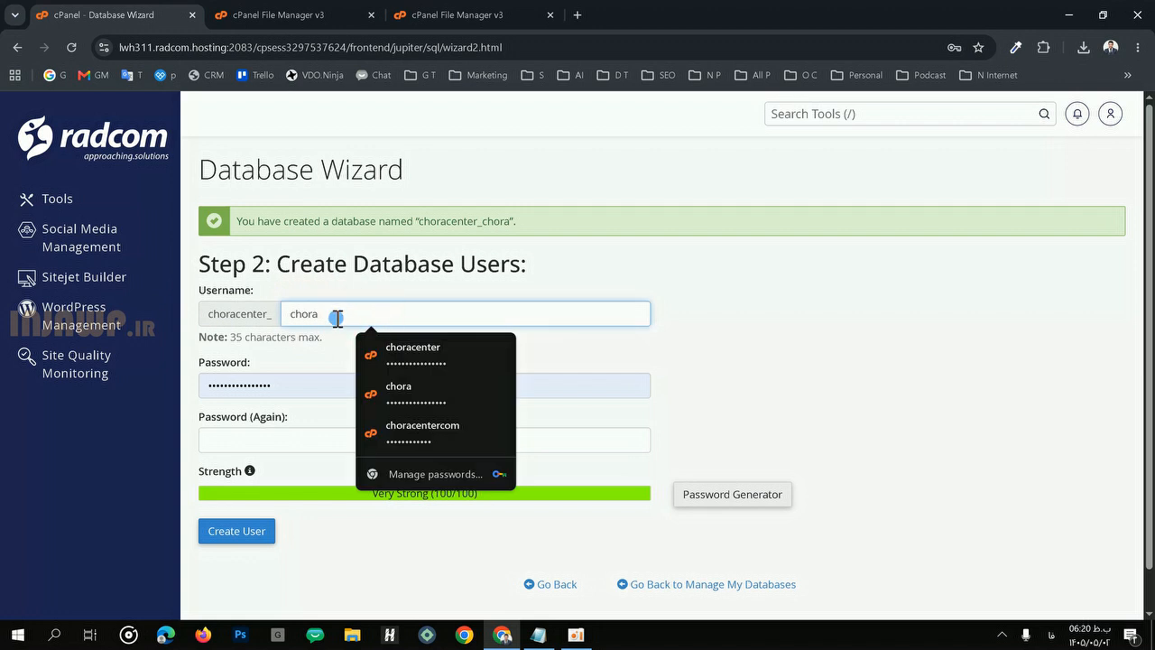
click(343, 291)
Step: Clear the autofilled database user password and open the Password Generator
scroll(672, 407, down, 1)
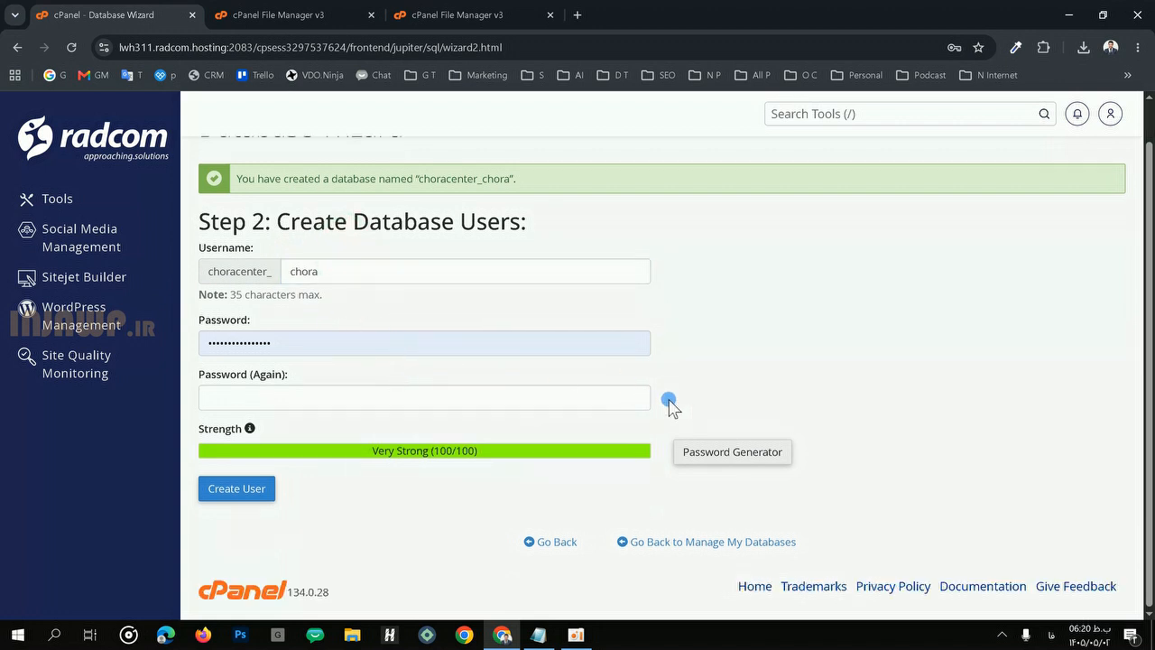
double_click(315, 342)
key(BackSpace)
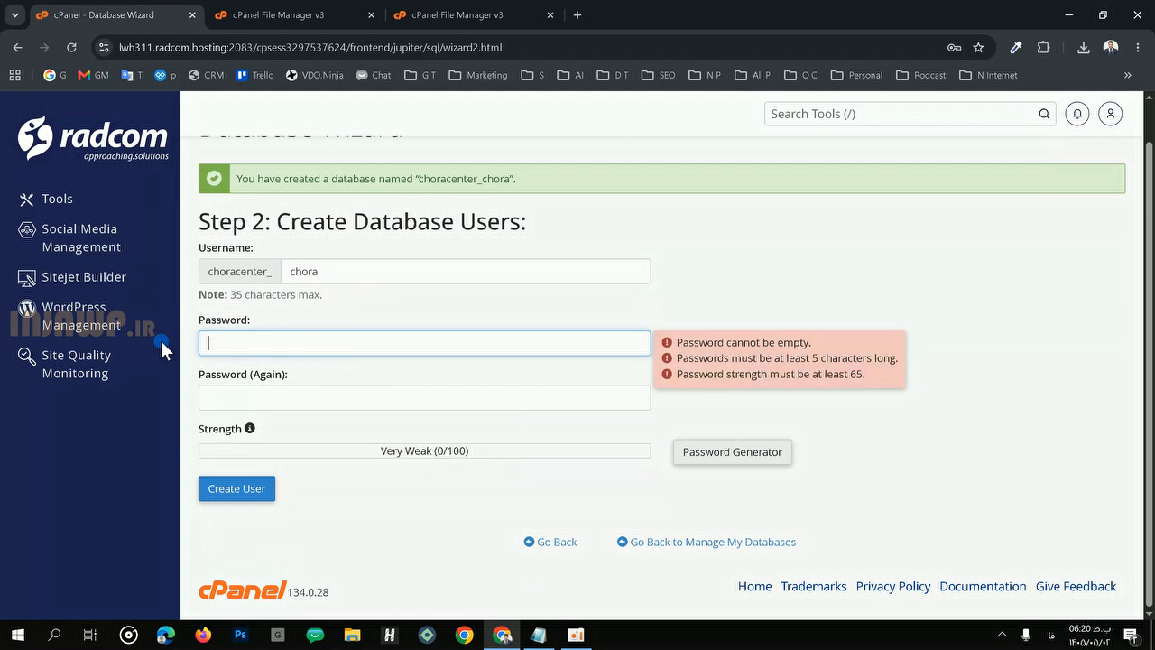
click(482, 386)
click(789, 424)
click(713, 456)
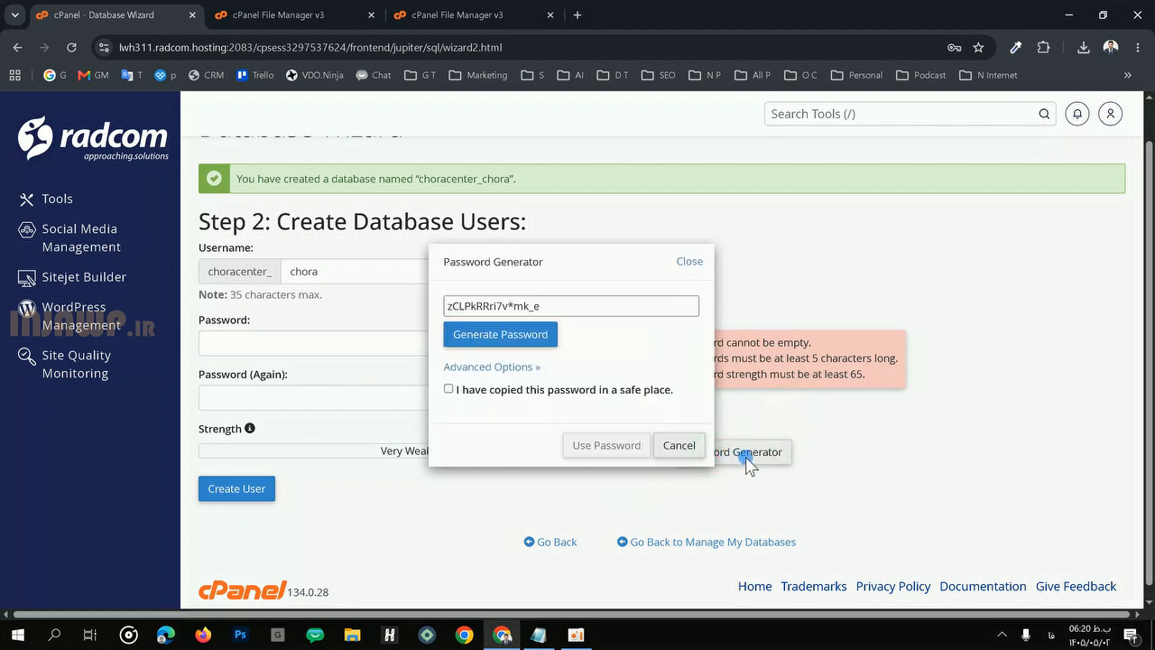
Step: Copy the generated password, apply it to both password fields, and create the database user
drag(582, 307, 460, 306)
right_click(466, 307)
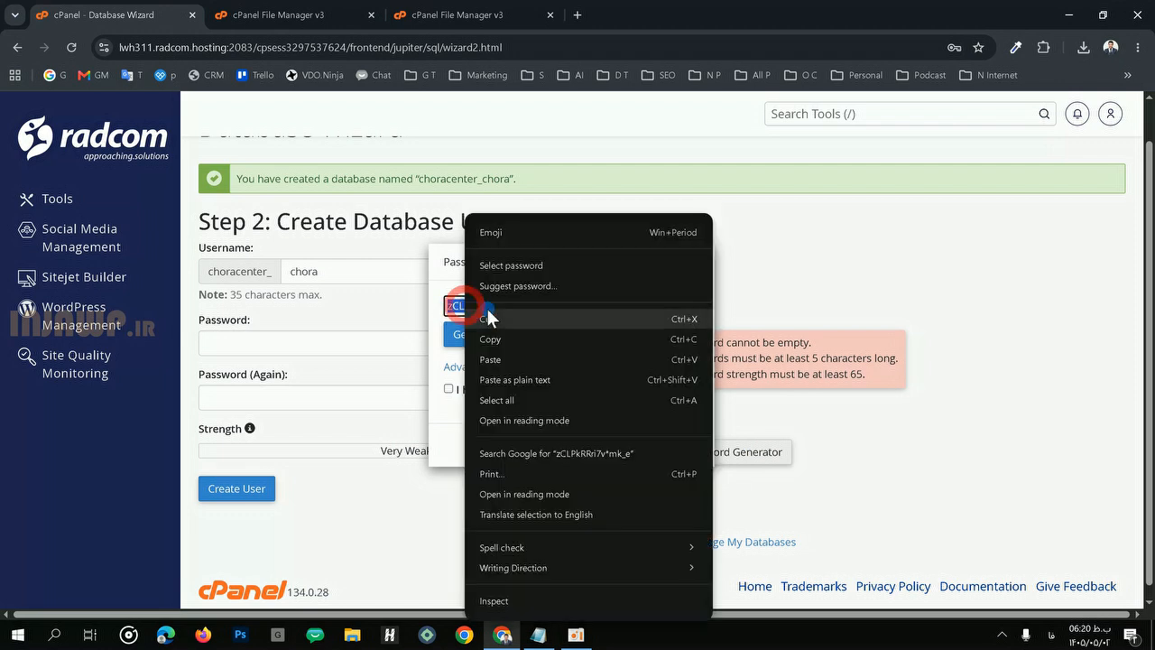
click(490, 334)
click(483, 391)
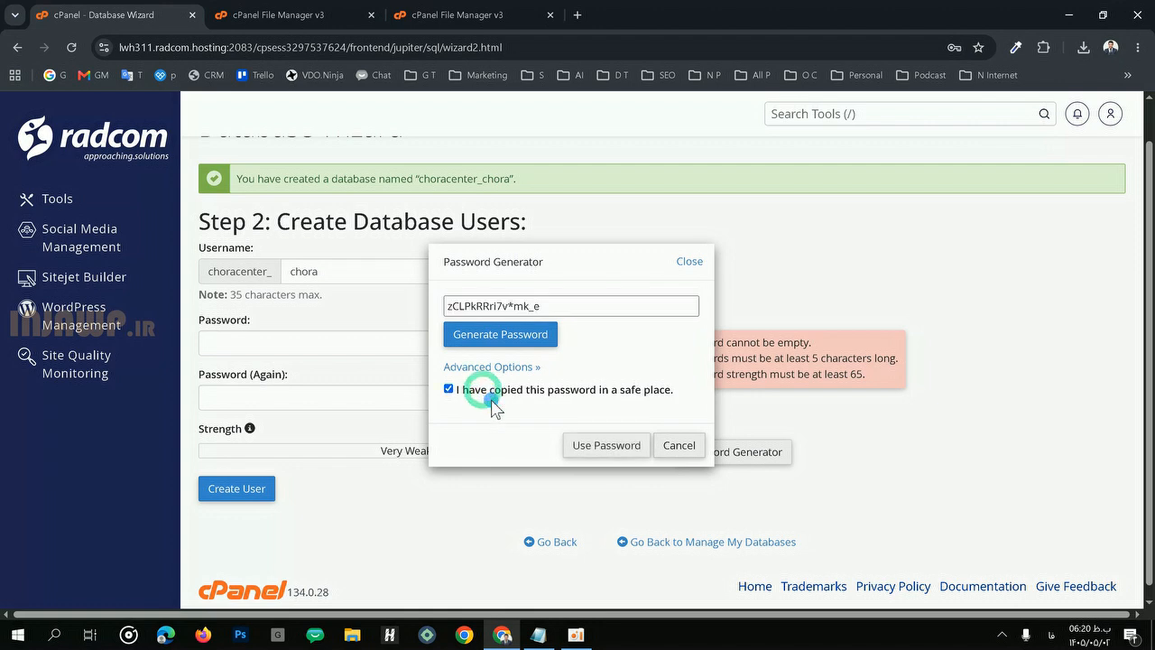
click(627, 446)
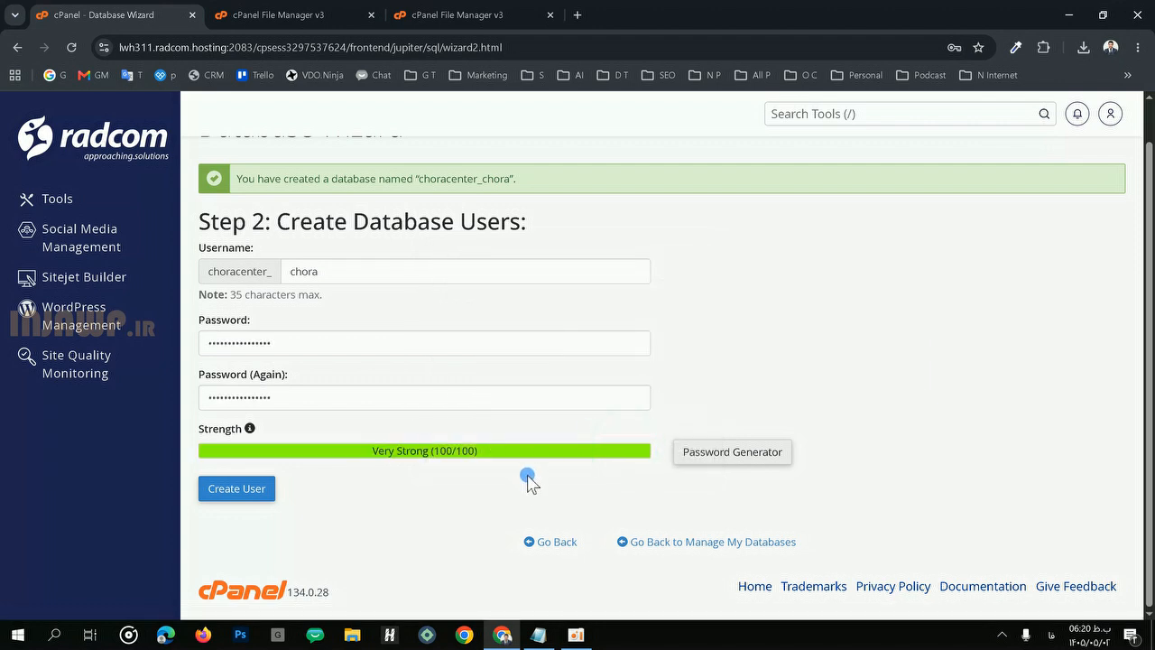
click(253, 483)
click(232, 495)
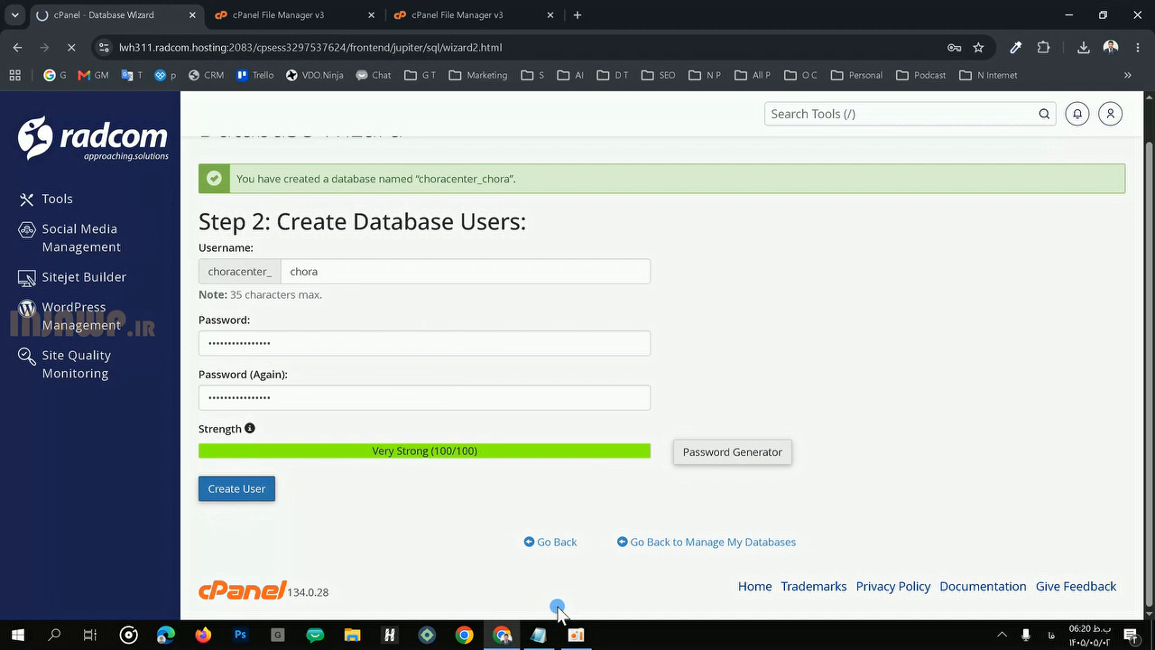
Step: Switch to Notepad, replace the existing notes with a "data base" heading and the copied database user password, and save the file
click(539, 634)
click(118, 182)
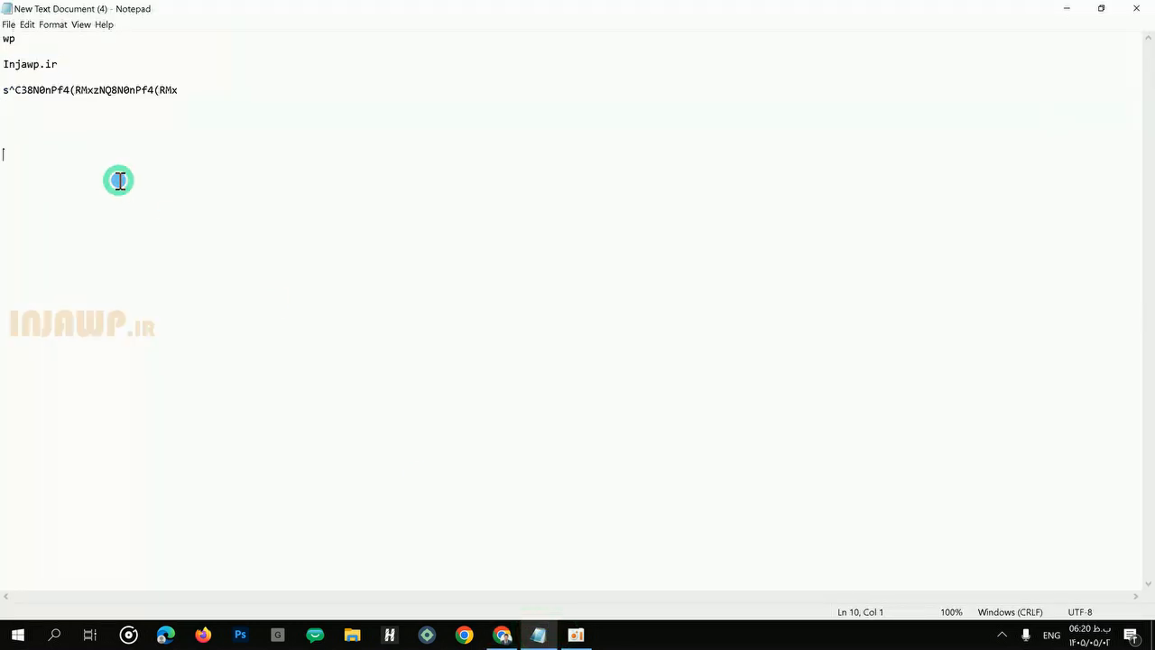
key(ctrl+a)
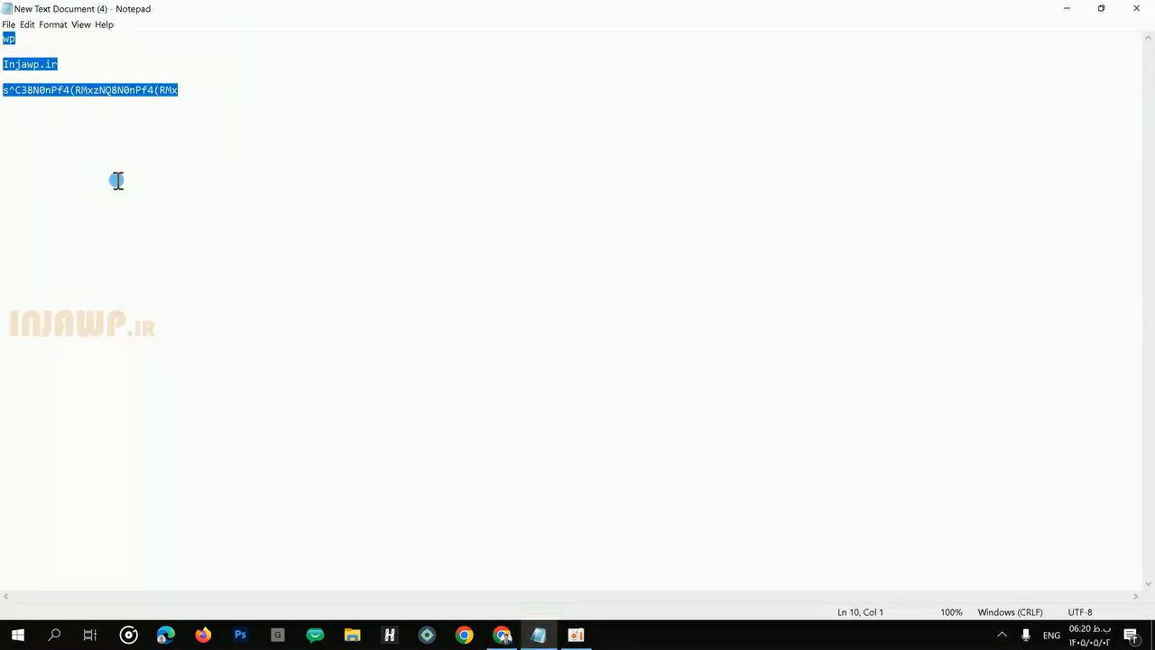
key(Delete)
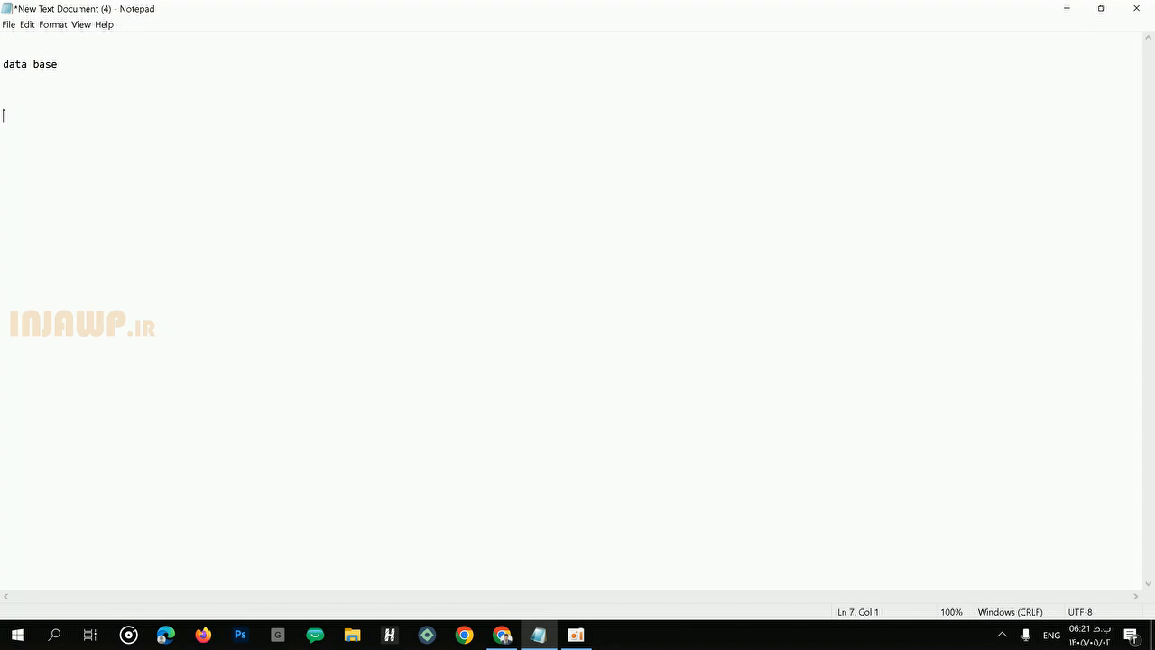
key(ctrl+v)
key(ctrl+s)
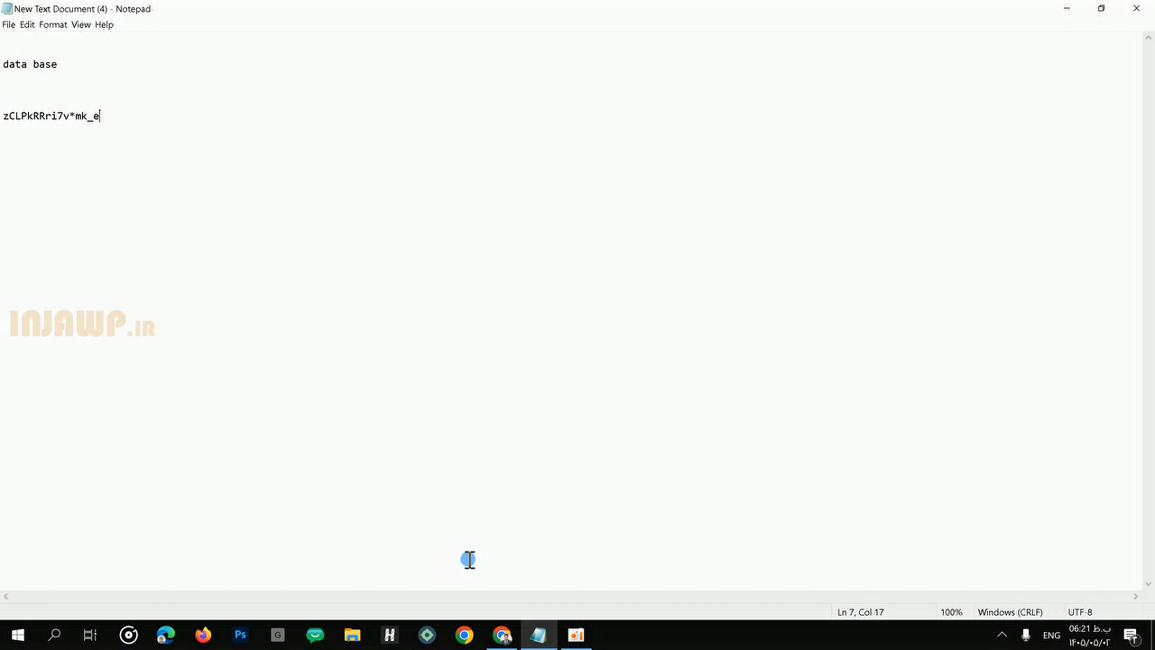
mouse_move(503, 637)
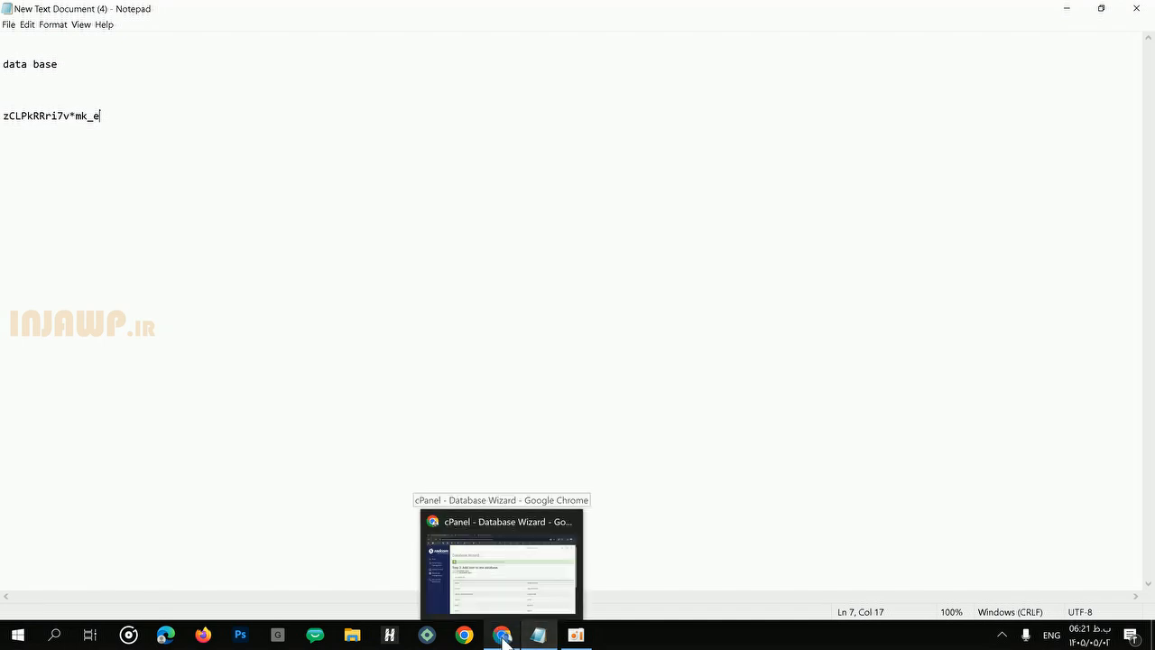
Step: Back in cPanel, decline the browser's password update and grant the new user ALL PRIVILEGES on the choracenter_chora database
click(502, 637)
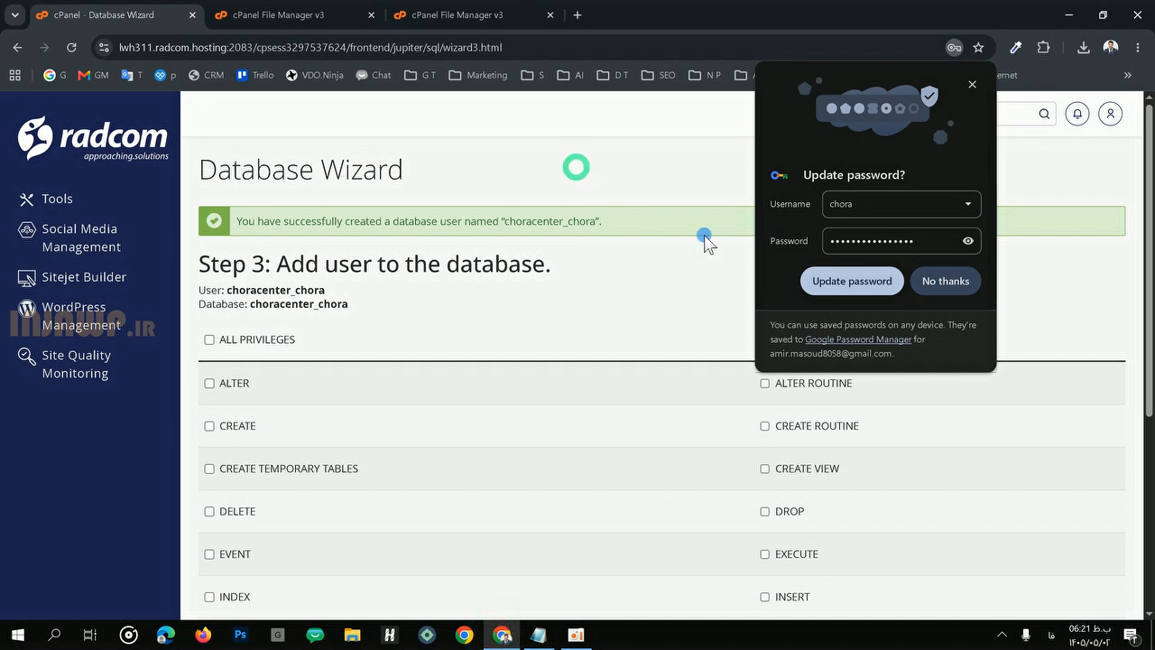
click(957, 282)
scroll(259, 289, down, 2)
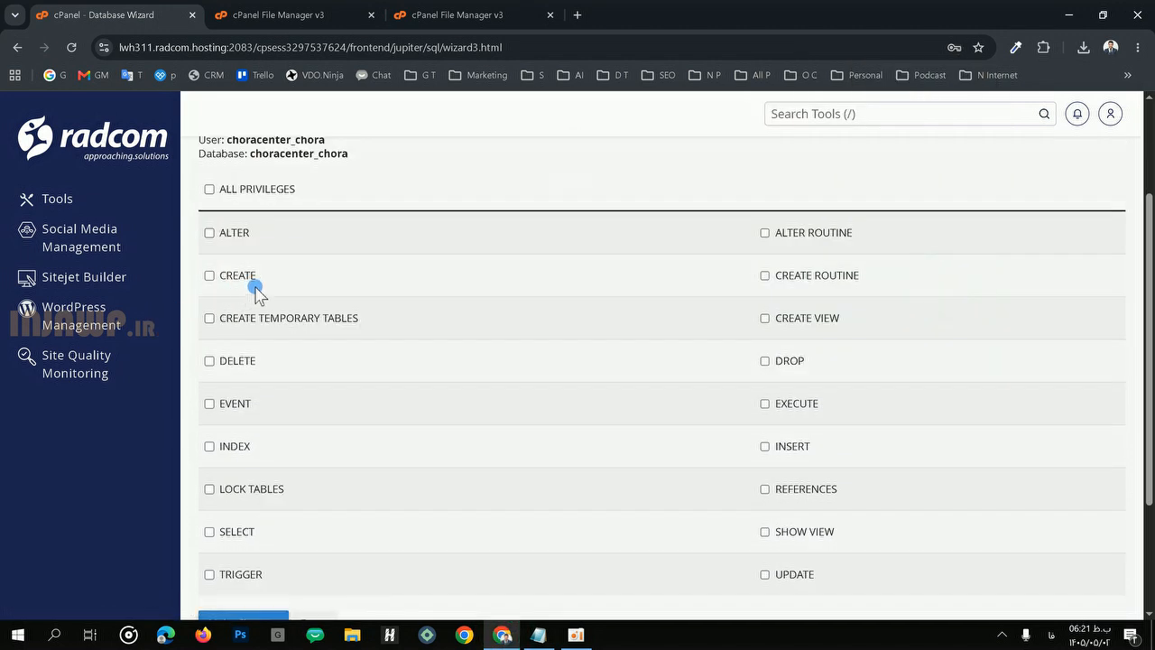
click(212, 189)
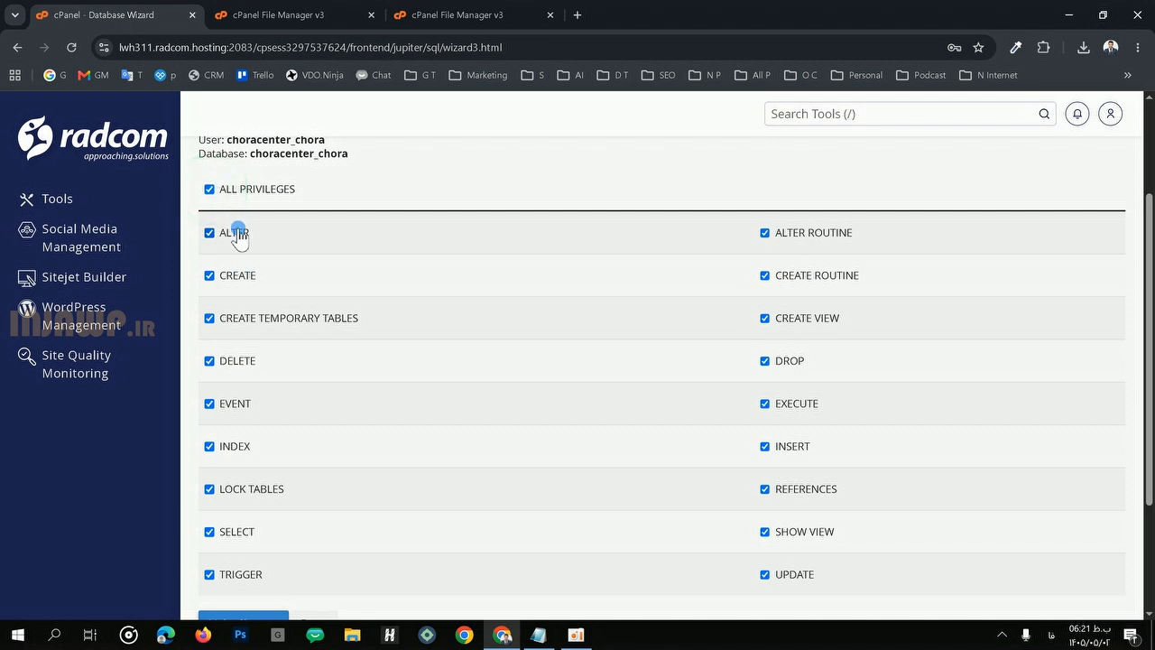
scroll(271, 280, down, 2)
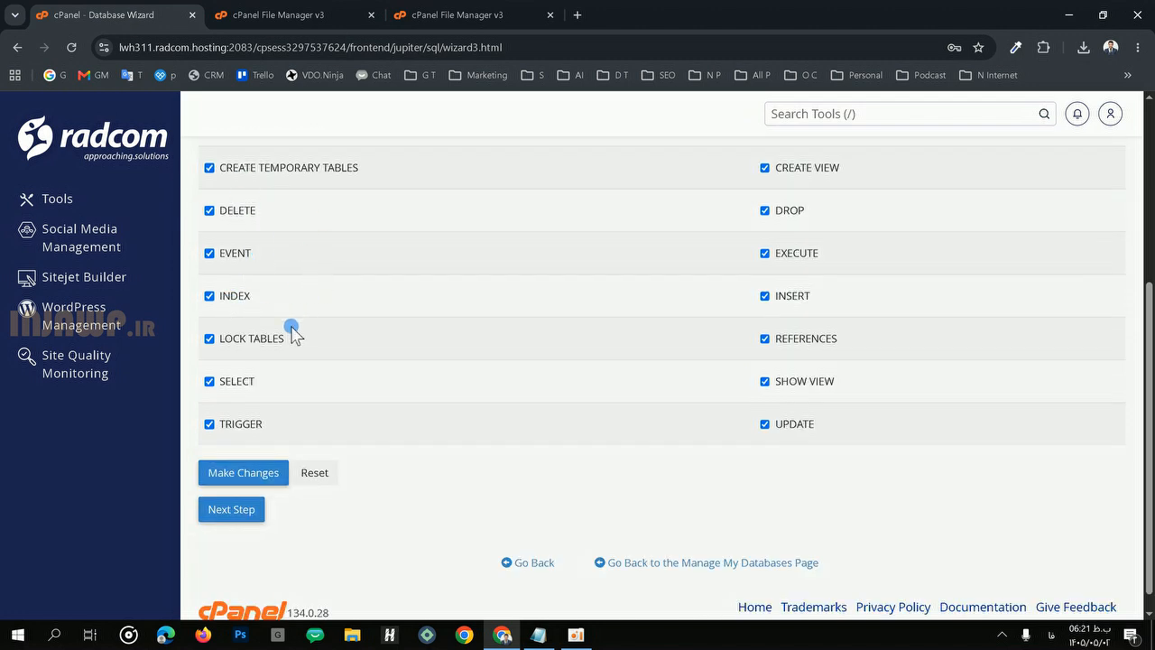
scroll(288, 334, down, 1)
click(240, 490)
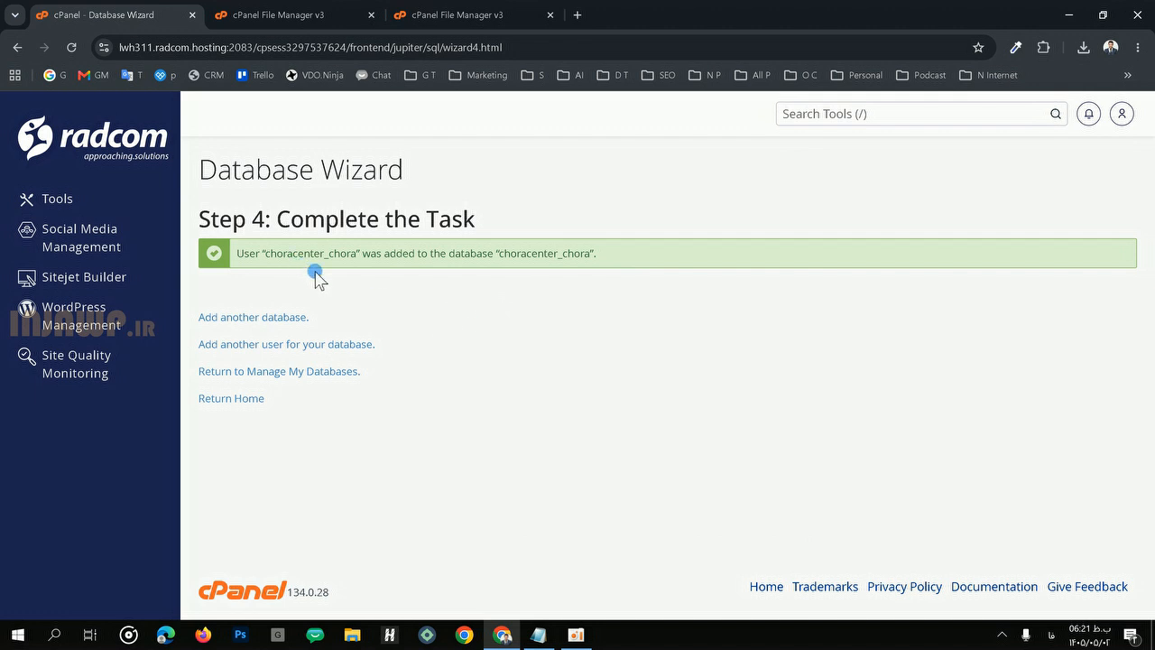
Step: Compare the user and database names in the completion message and copy the full username choracenter_chora
drag(238, 254, 339, 256)
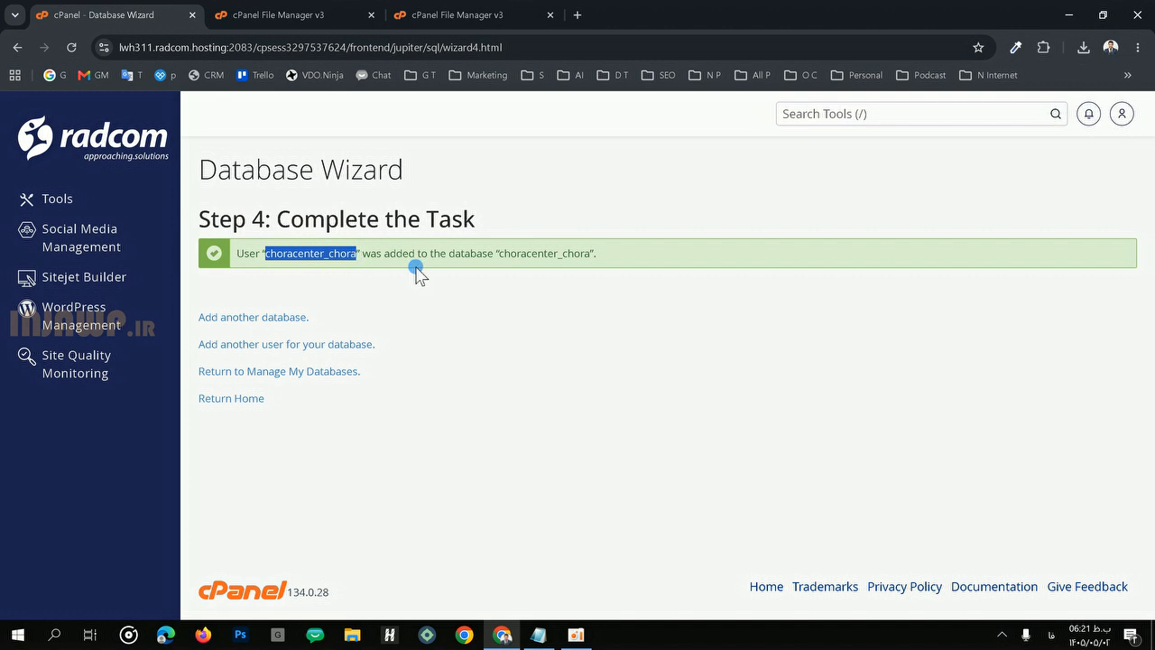
drag(493, 255, 586, 271)
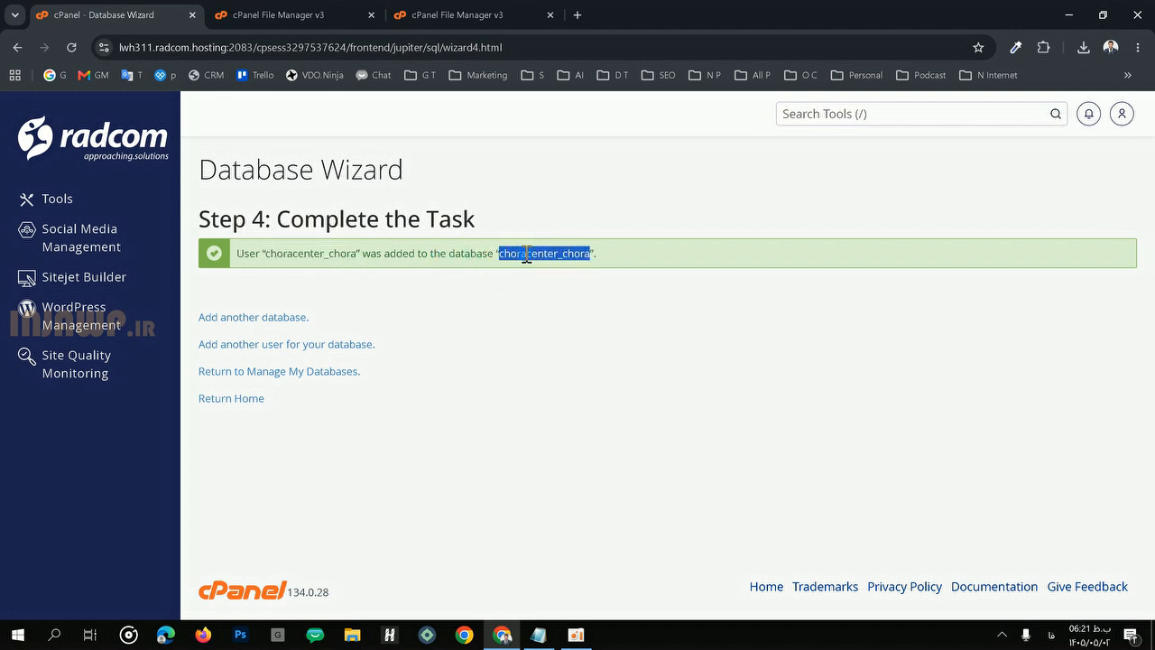
drag(358, 254, 326, 255)
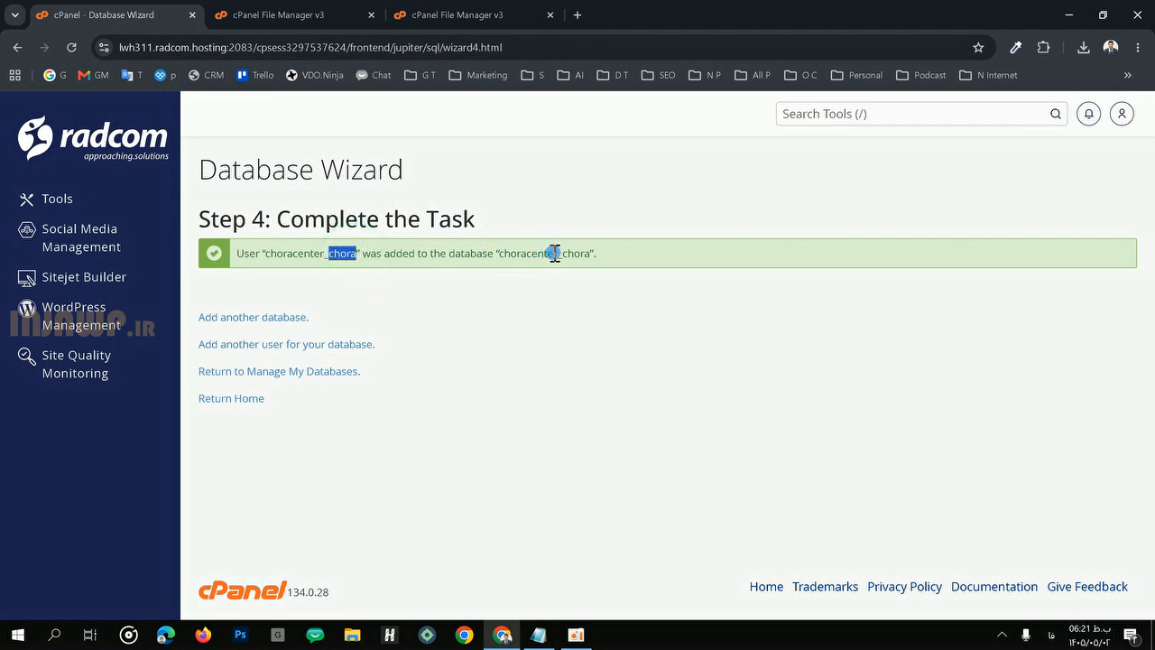
drag(503, 253, 584, 255)
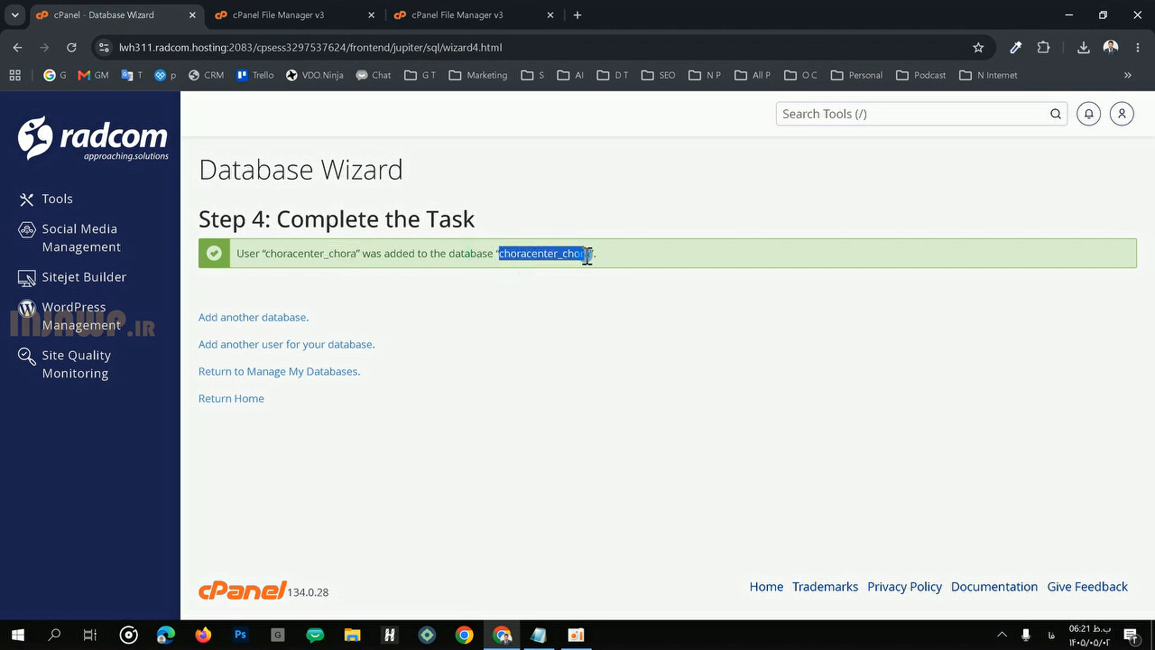
click(296, 254)
drag(358, 253, 271, 254)
double_click(283, 254)
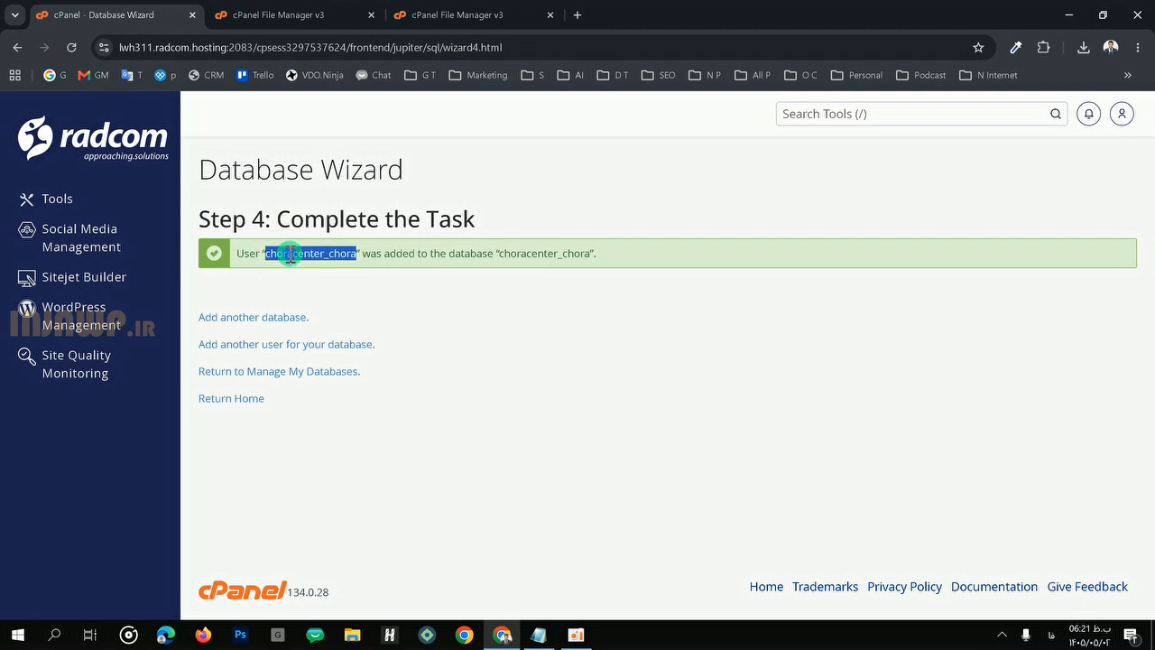
right_click(289, 252)
click(316, 272)
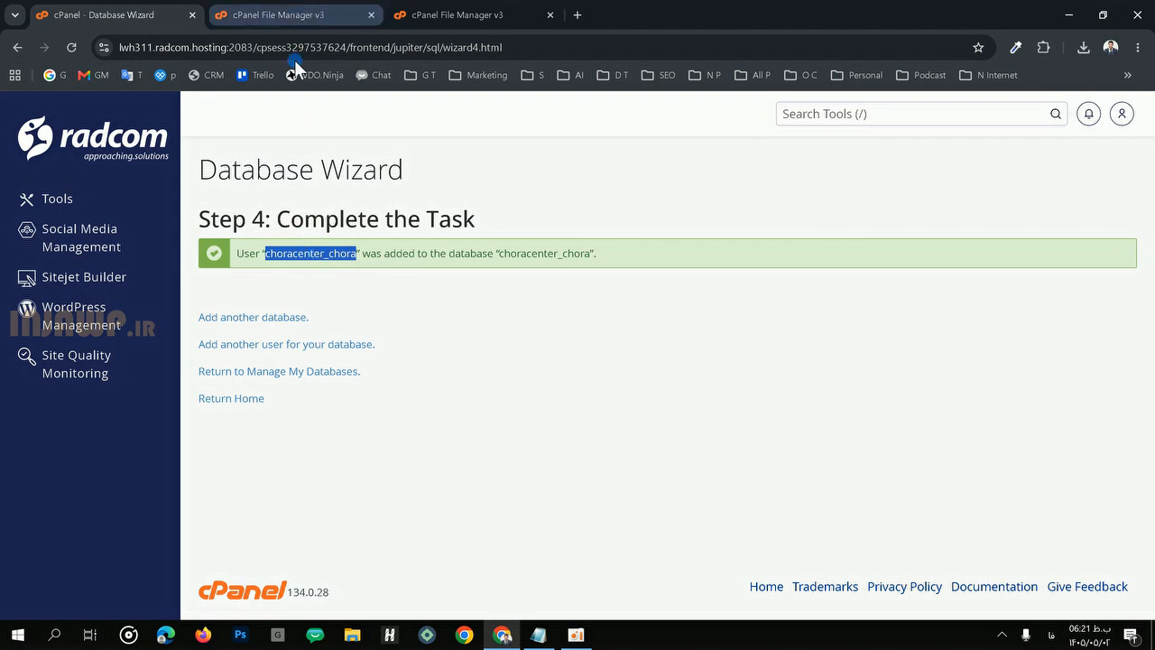
Step: Switch to Notepad and paste choracenter_chora twice between the "data base" heading and the saved password
click(538, 635)
click(18, 89)
key(ctrl+v)
key(Return)
key(Return)
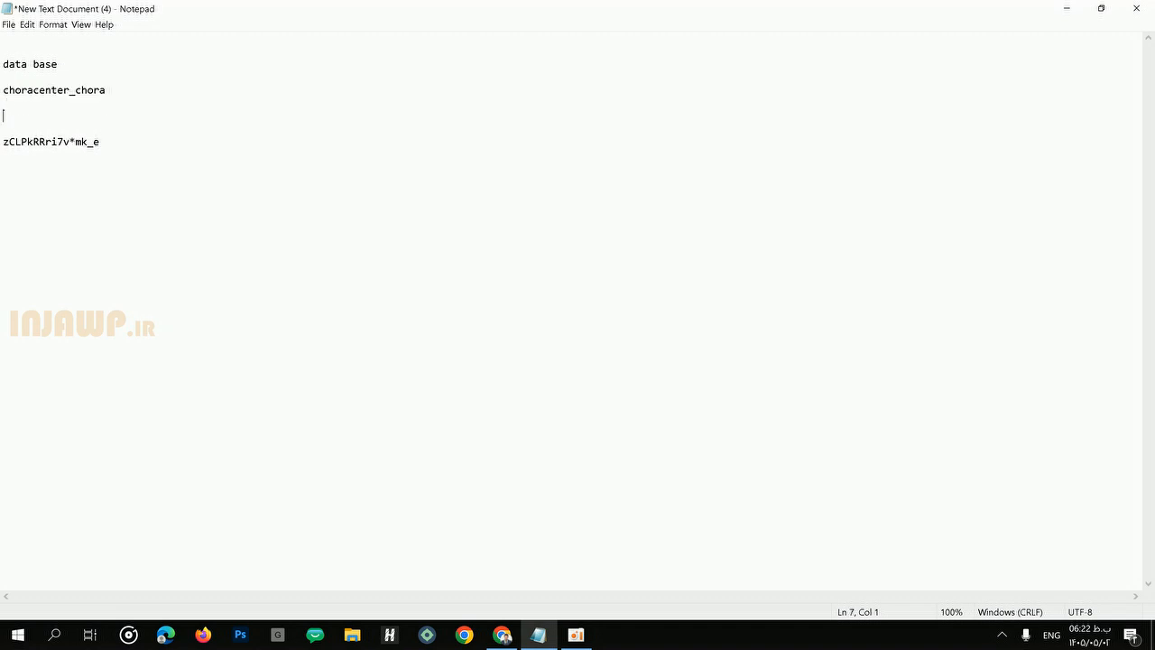
key(ctrl+v)
Step: Label the second choracenter_chora entry "user:" and the saved password "pass:", with blank lines separating the blocks
drag(125, 109, 65, 110)
drag(4, 109, 5, 97)
click(162, 96)
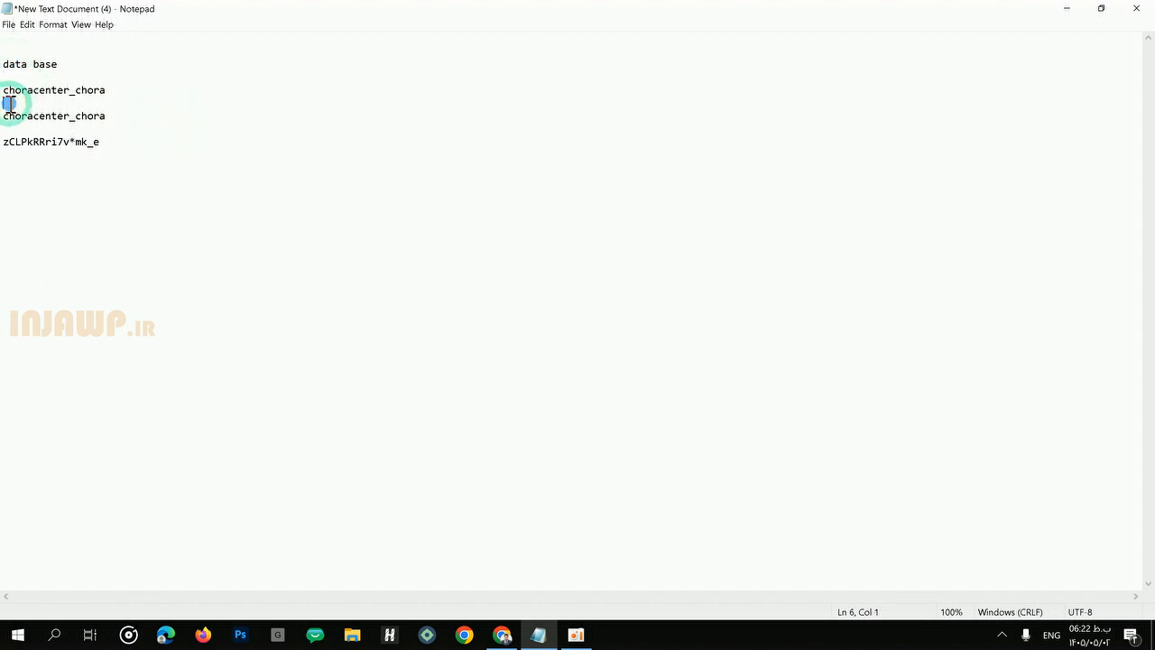
key(Return)
key(Return)
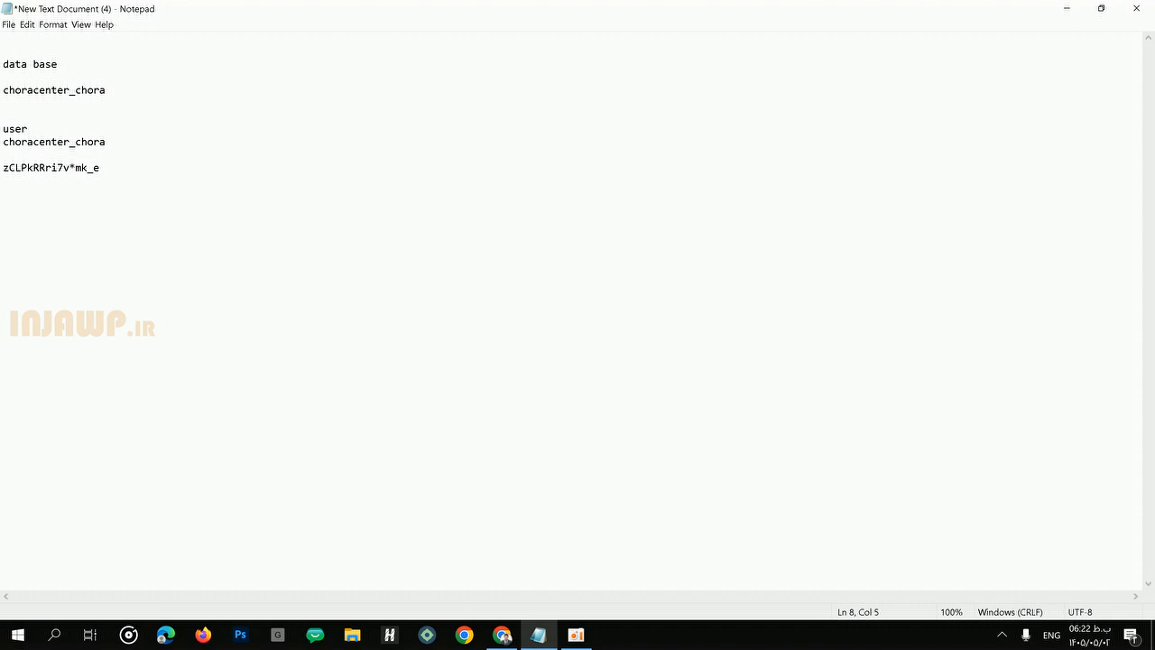
key(Return)
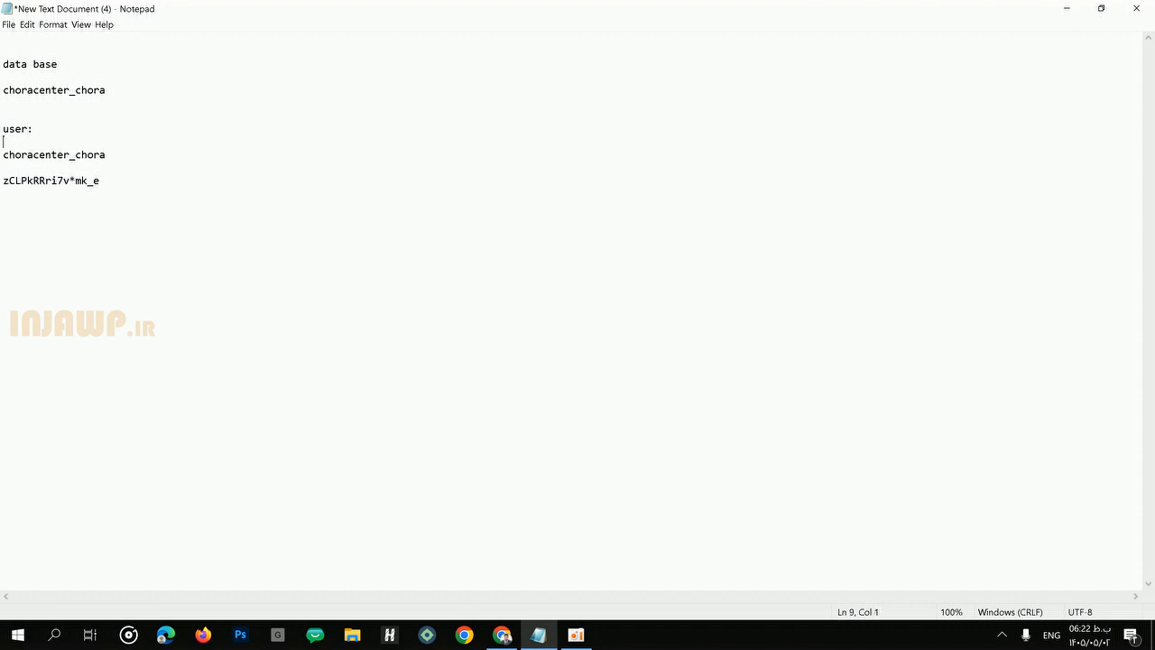
click(38, 171)
key(Return)
key(Return)
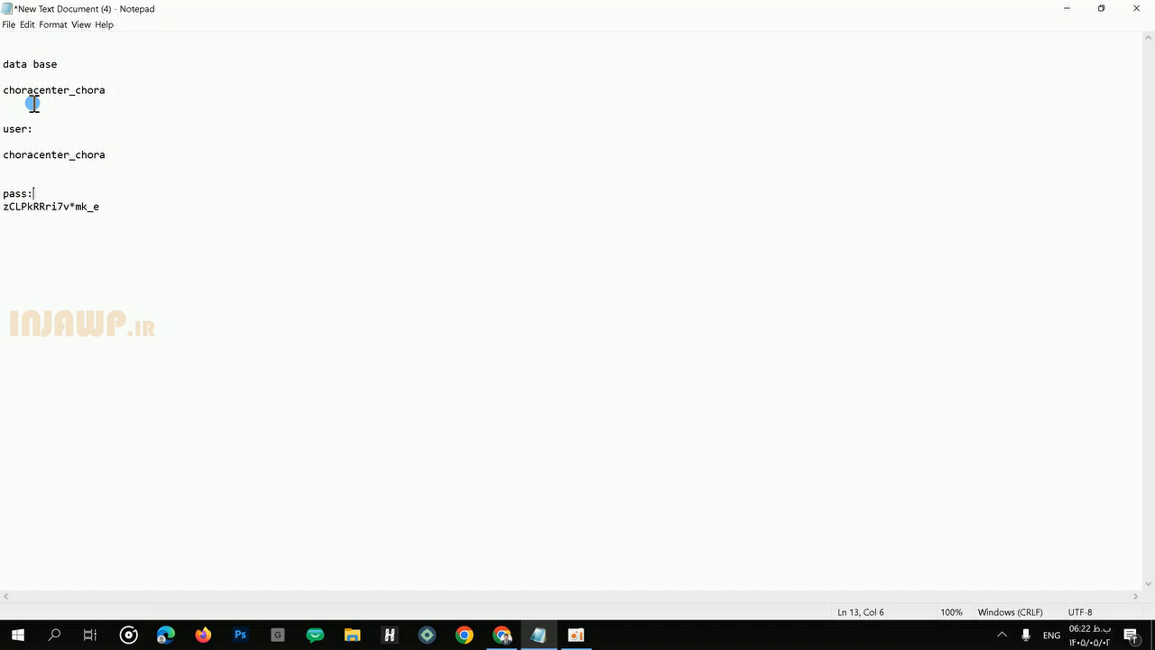
Step: Check the three database entries, add a dashed separator line below the password, and save the notes
double_click(79, 70)
drag(3, 90, 105, 92)
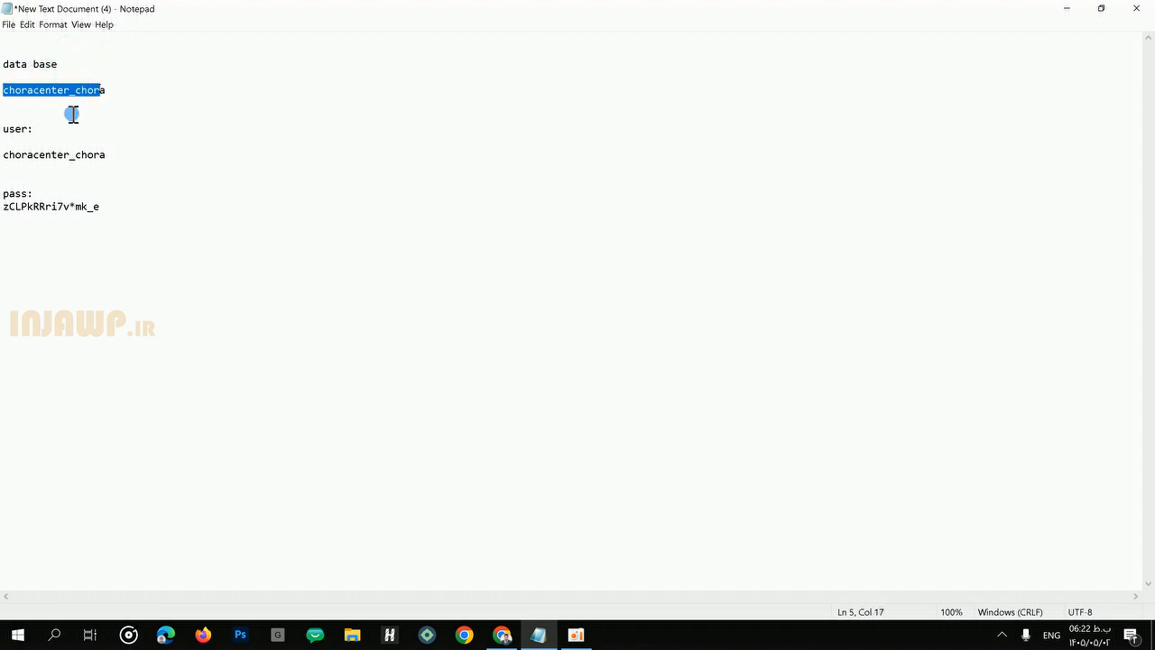
click(70, 116)
drag(7, 127, 113, 157)
click(116, 173)
click(4, 193)
drag(4, 193, 139, 217)
click(140, 217)
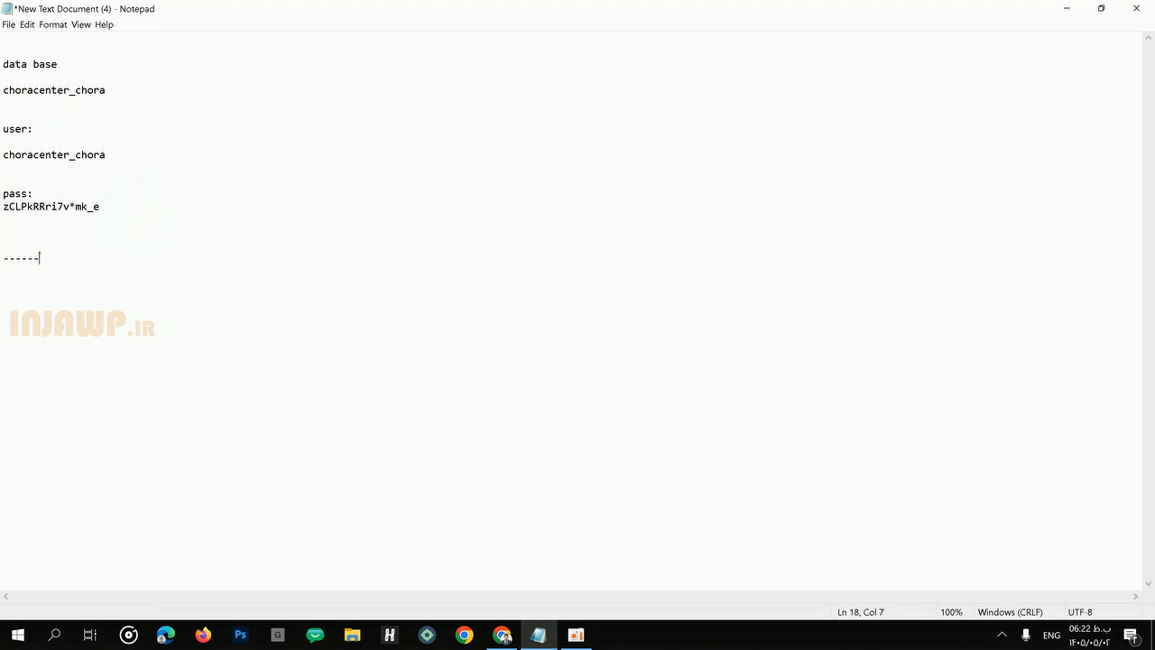
key(ctrl+s)
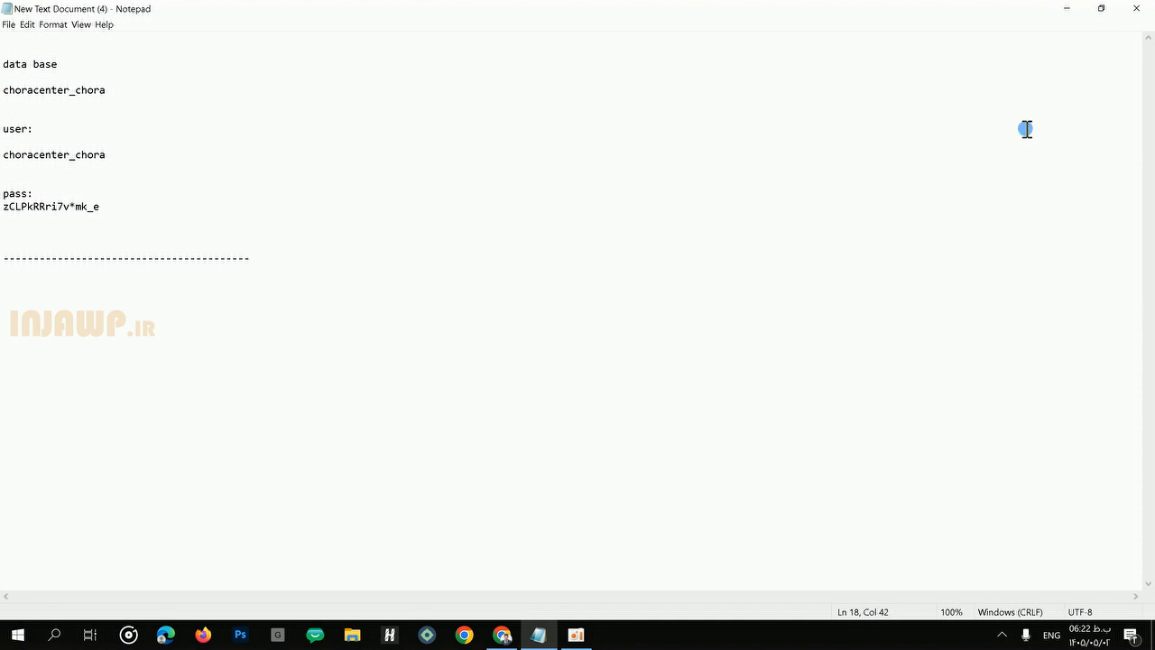
Step: Switch to the browser and review the uploaded archive and installer.php in the public_html folder
click(503, 631)
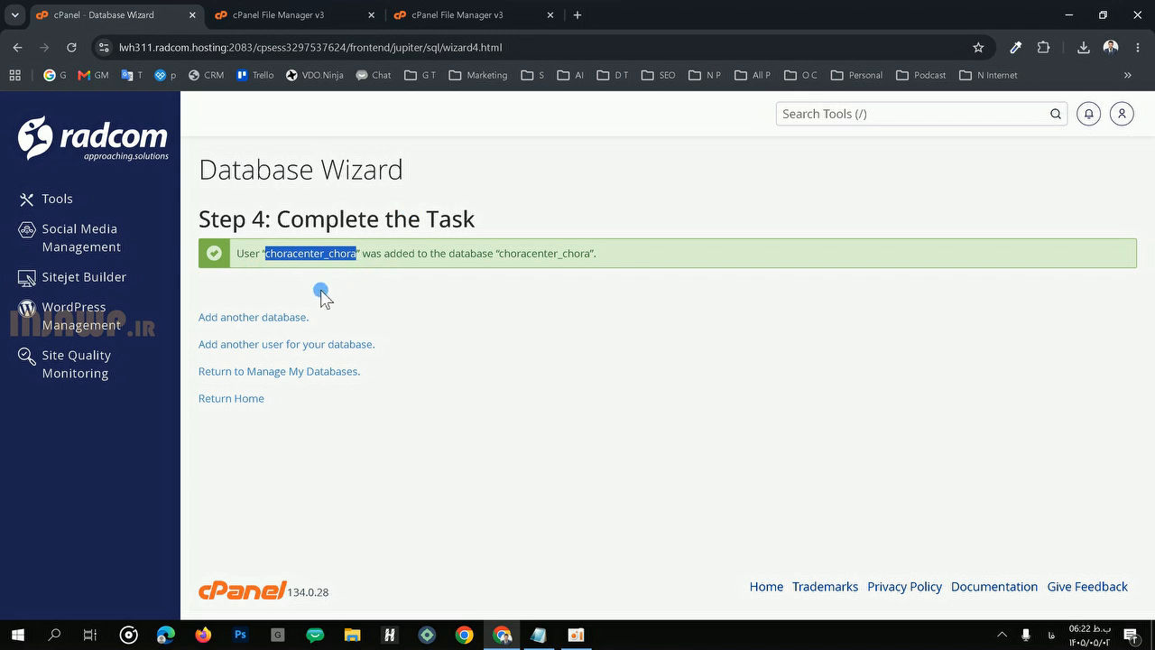
click(322, 13)
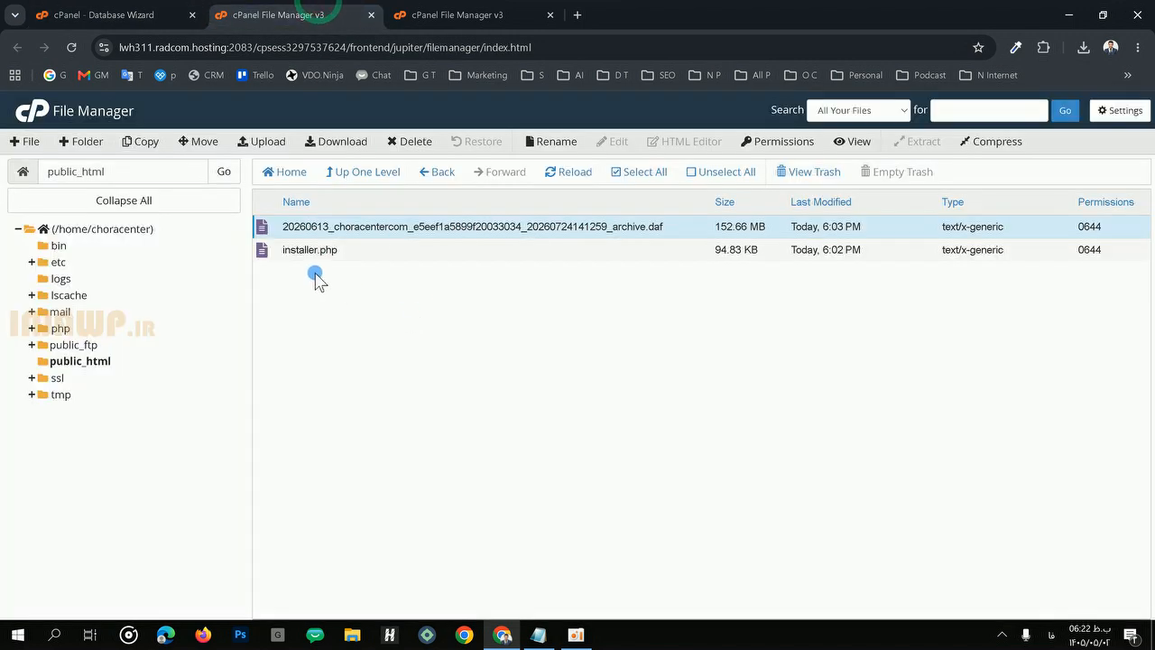
click(601, 335)
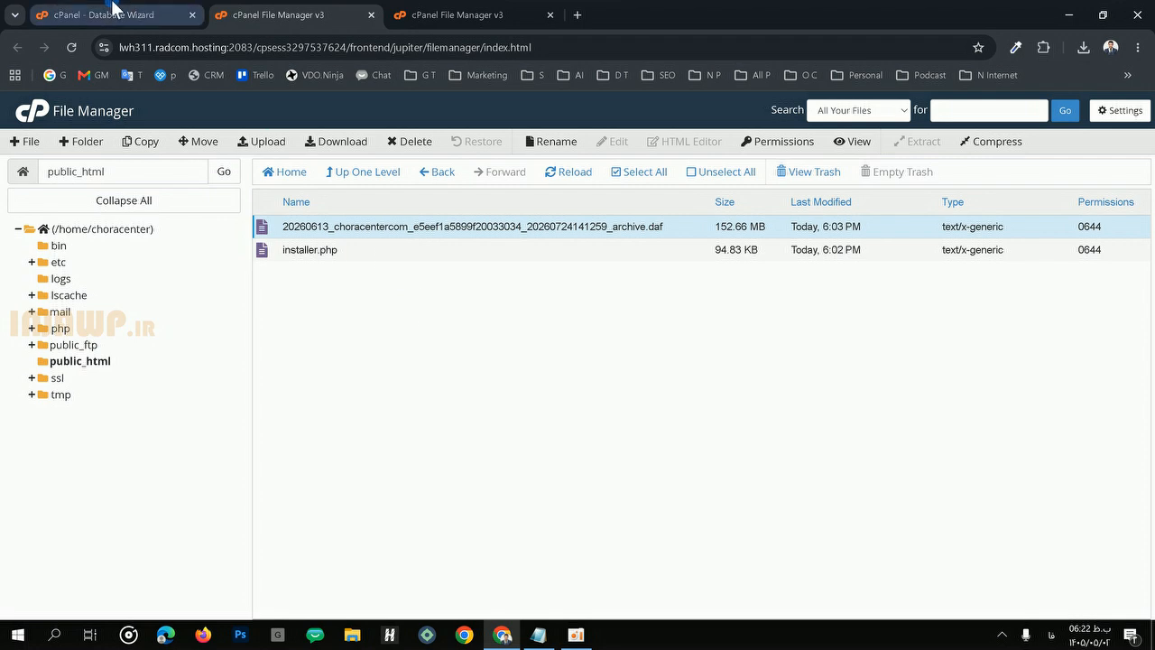
Step: Return to the cPanel Tools page and copy the primary domain chora-center.com from General Information
click(115, 13)
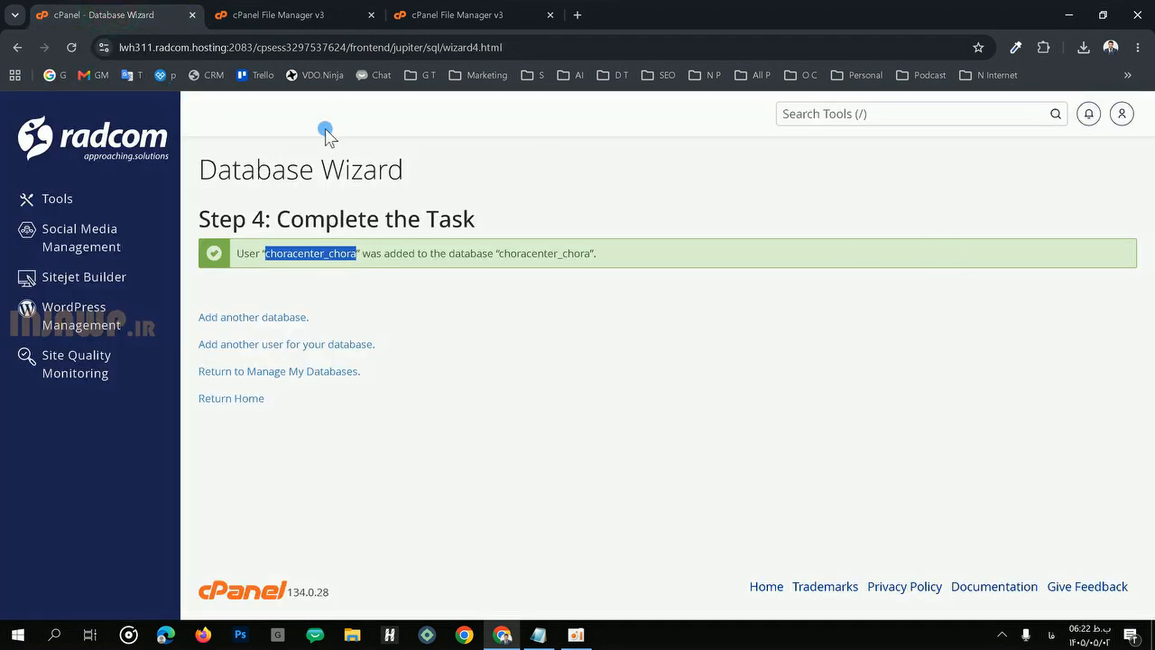
click(31, 140)
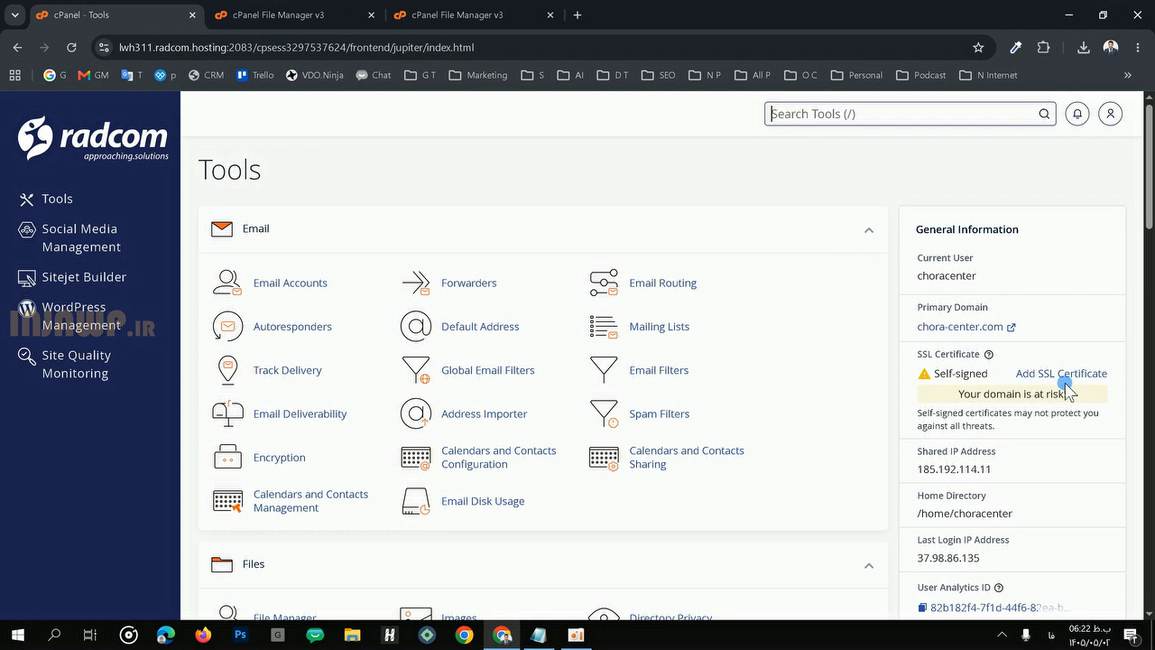
scroll(1004, 341, down, 2)
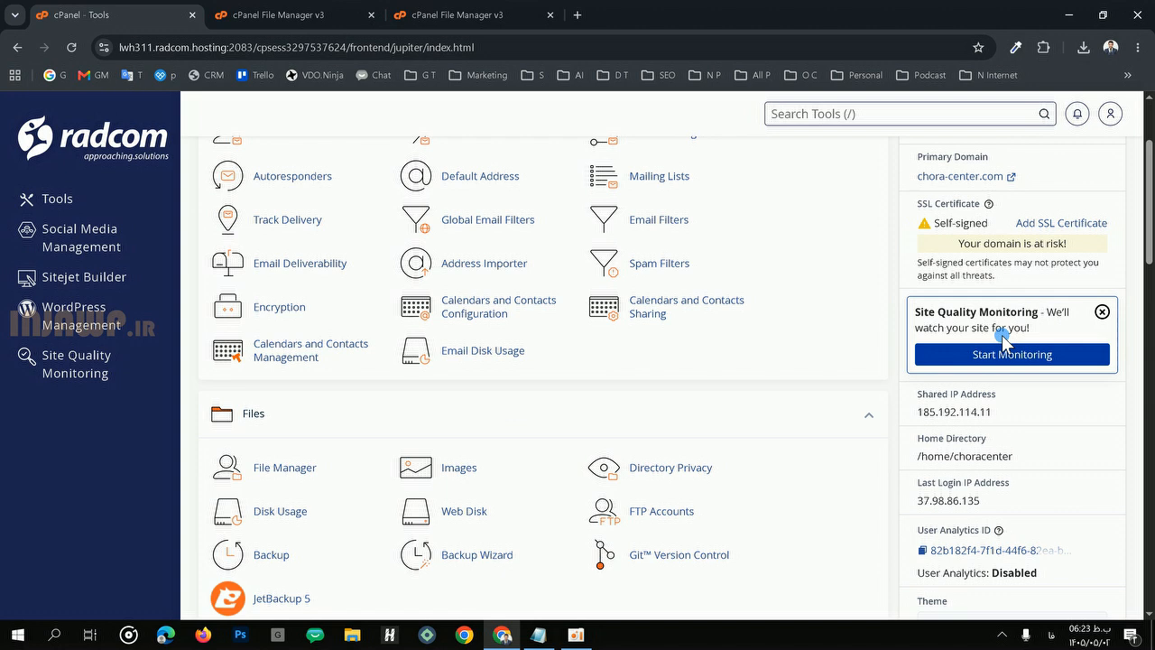
scroll(978, 297, up, 1)
scroll(960, 283, up, 1)
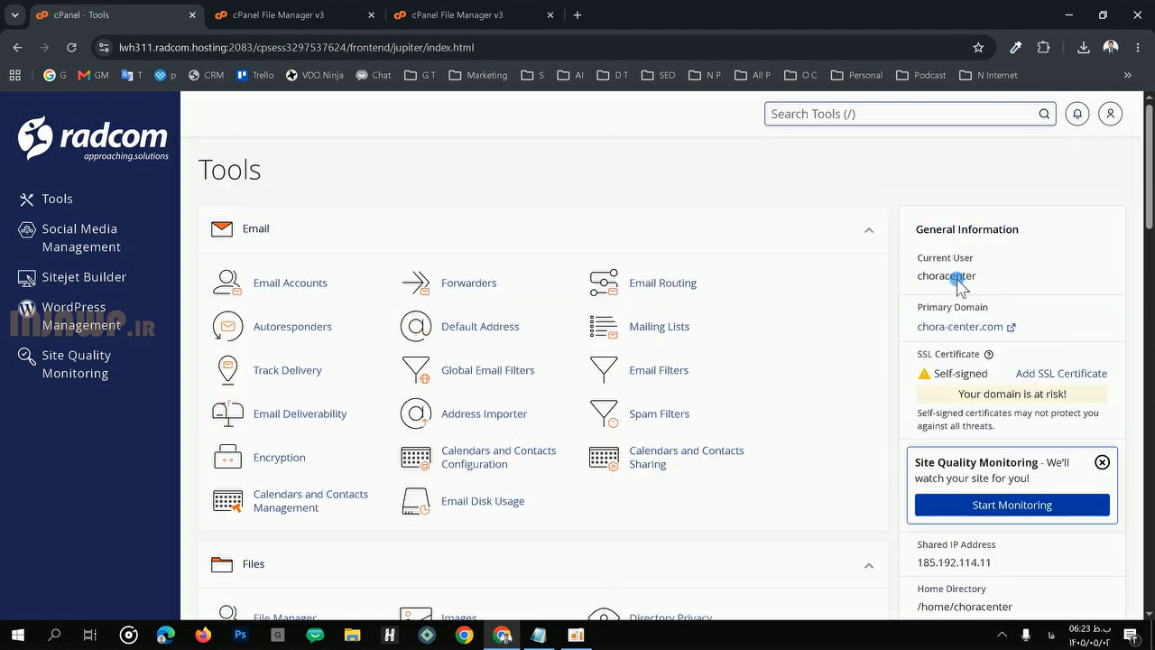
drag(912, 327, 1001, 341)
right_click(997, 338)
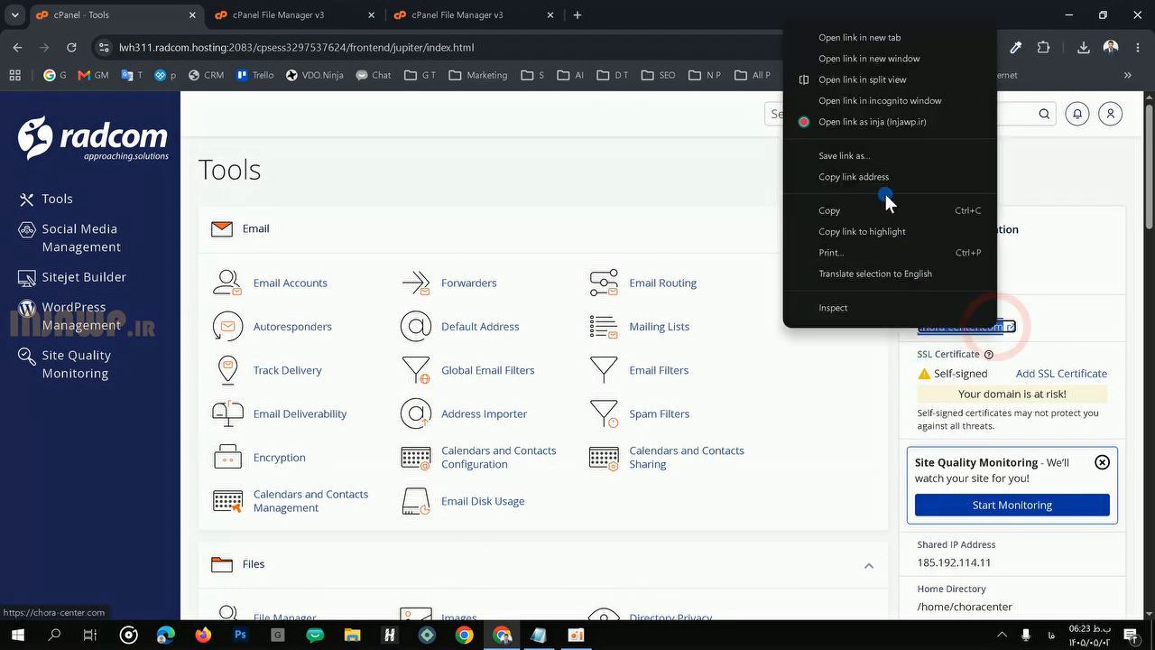
click(854, 207)
Step: Open a new browser tab, close the duplicate File Manager tab, and enter chora-center.com/ as the address without loading it
click(576, 16)
click(541, 17)
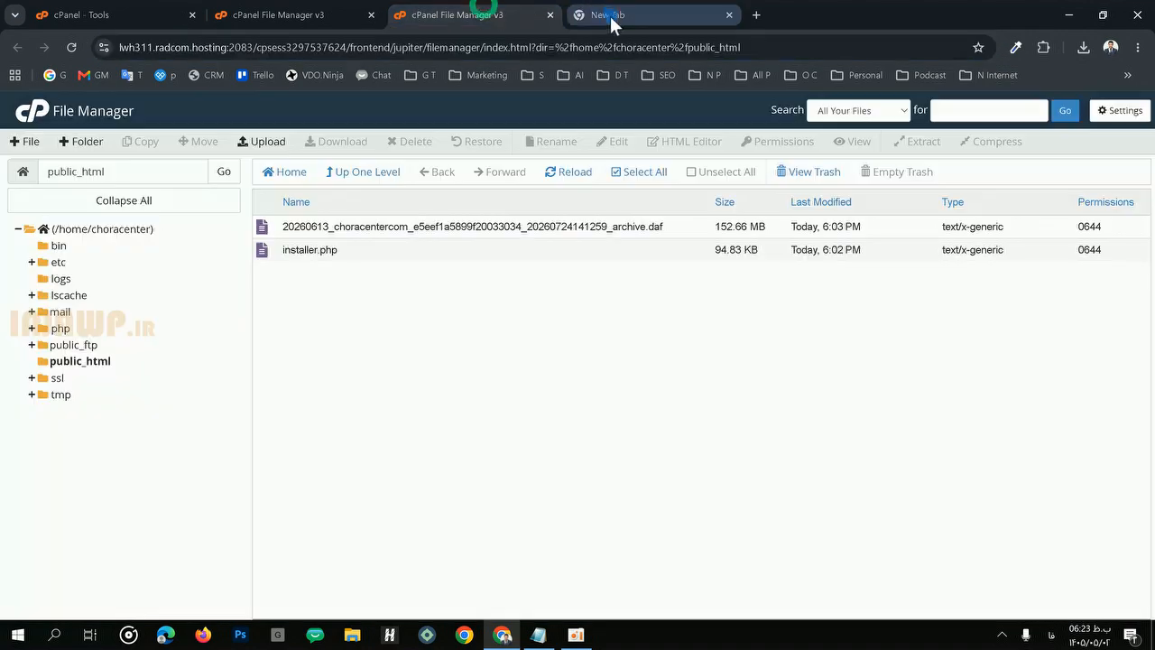
click(550, 14)
right_click(453, 45)
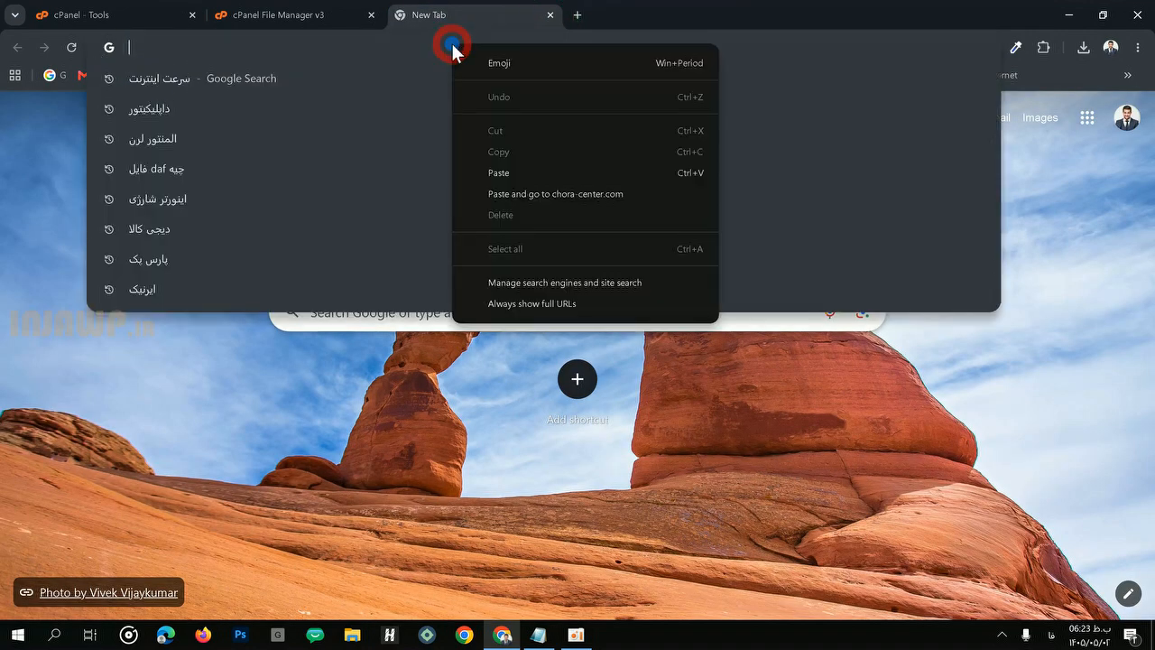
click(498, 173)
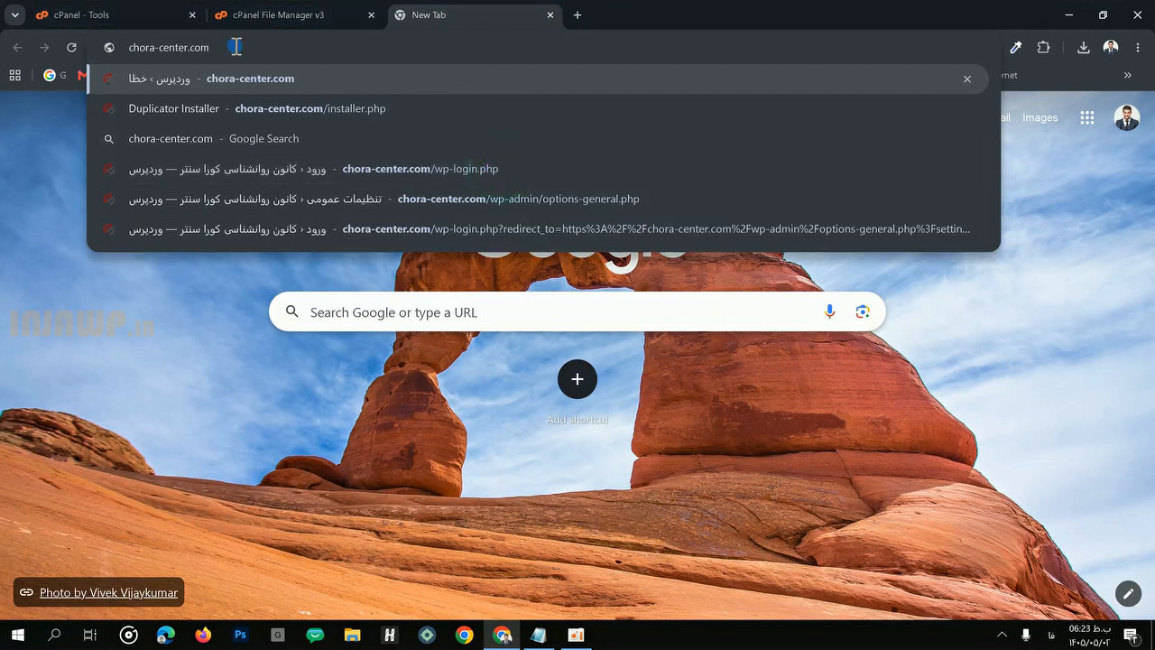
click(27, 169)
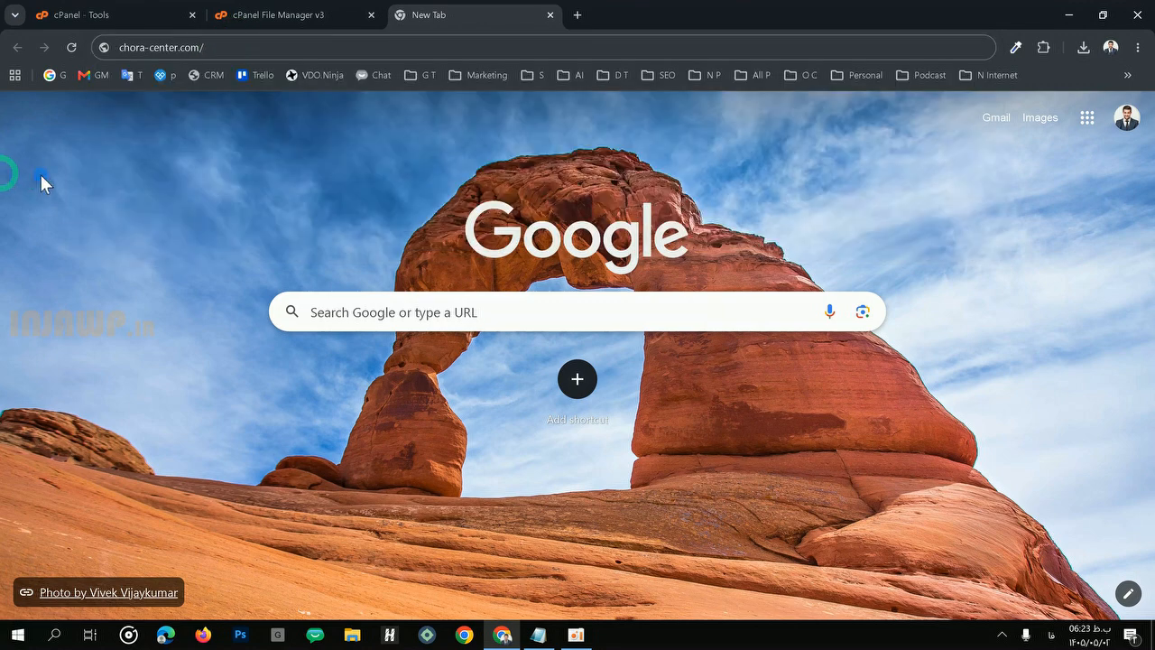
click(121, 47)
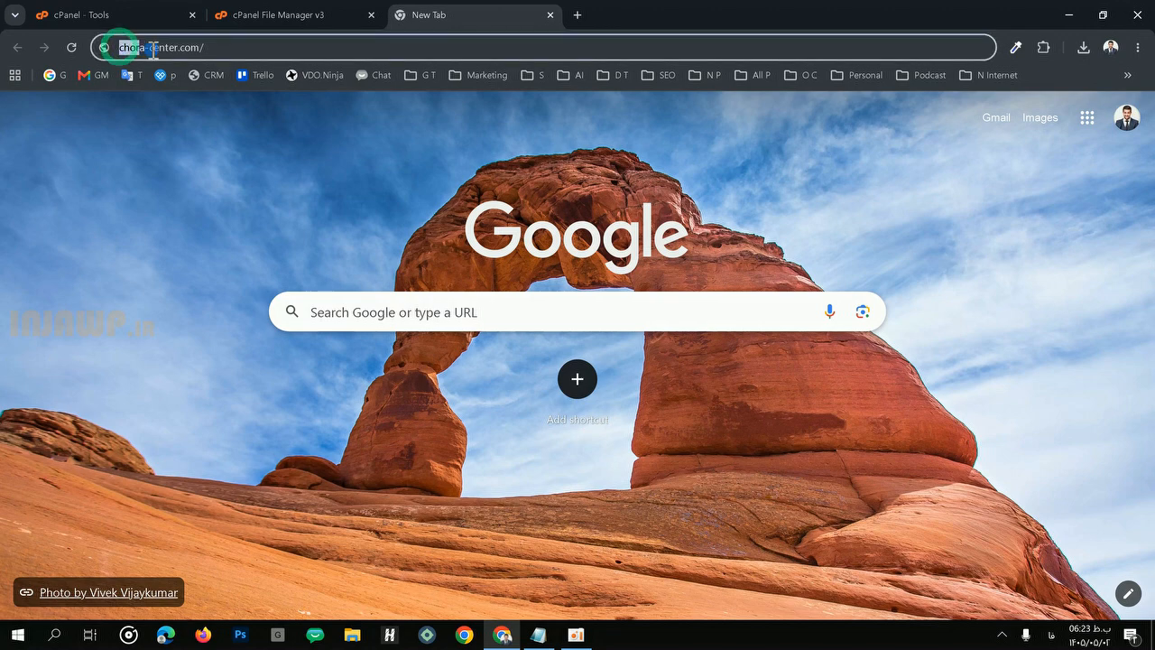
click(218, 47)
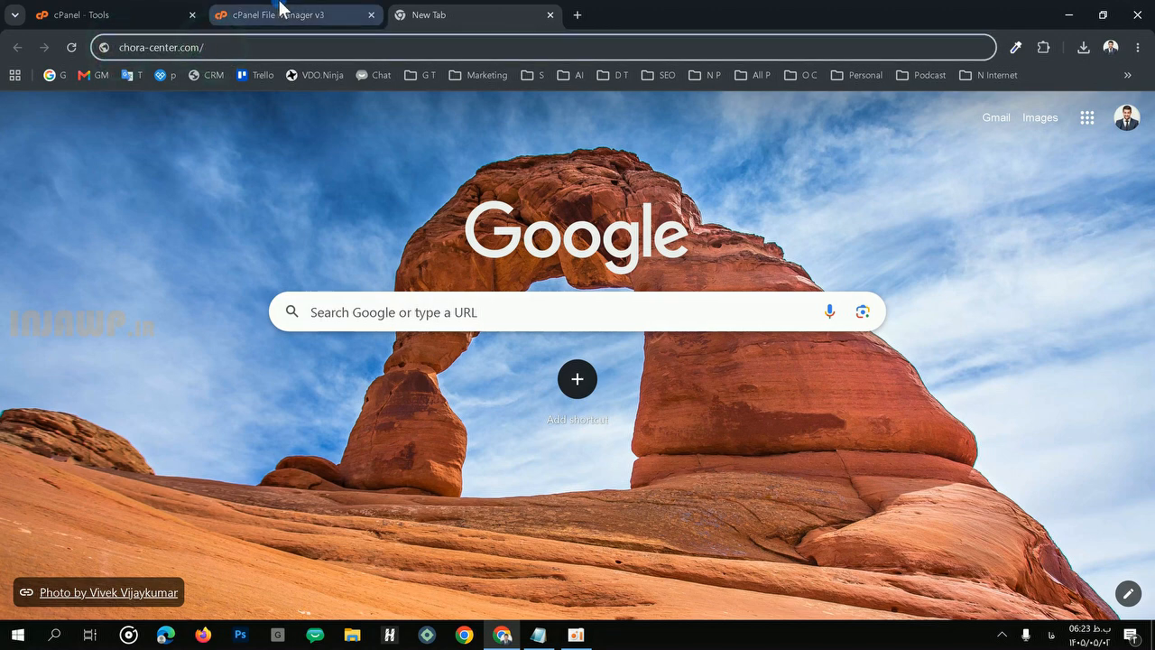
click(221, 50)
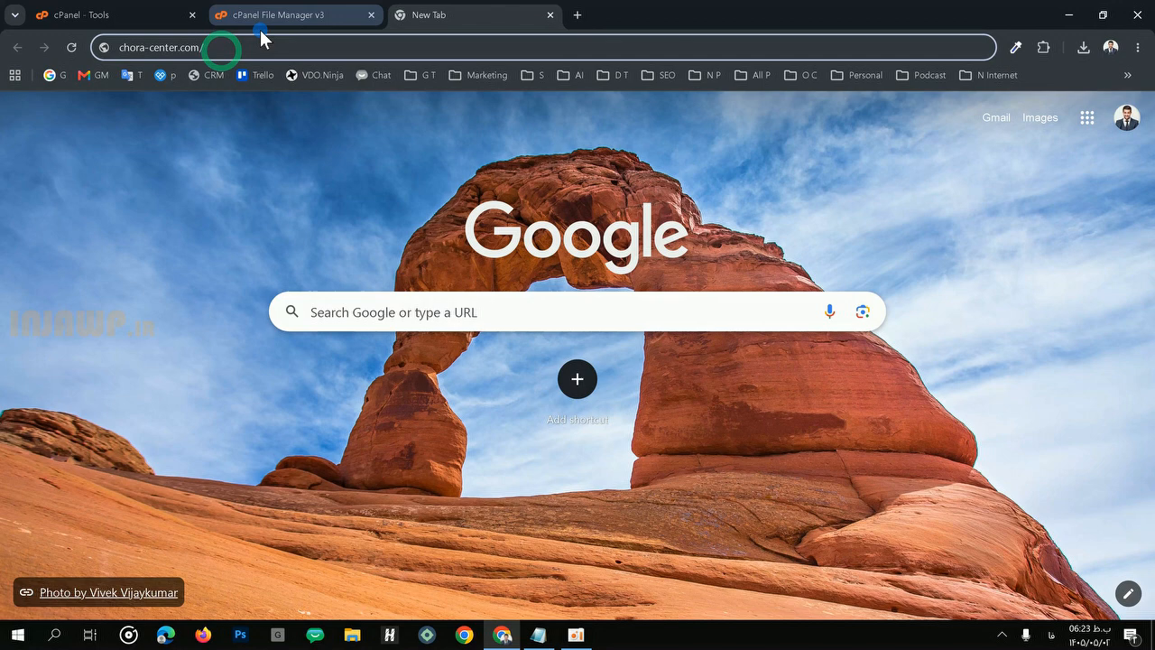
Step: Review the uploaded archive and installer.php in the public_html folder of File Manager
click(309, 18)
click(407, 318)
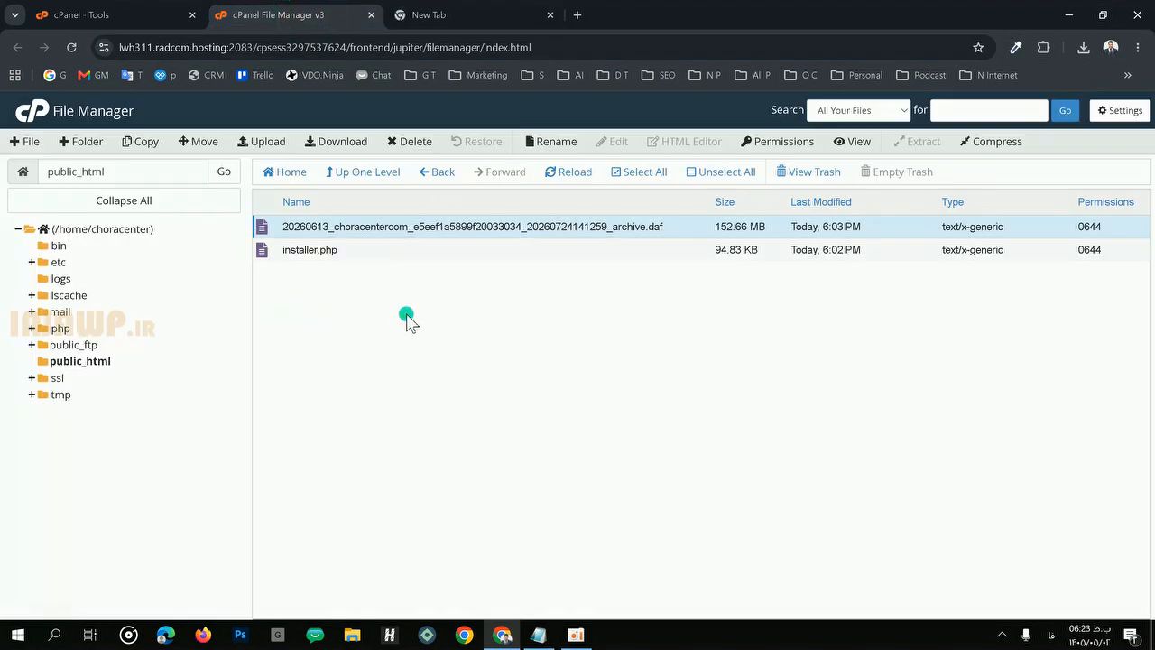
click(361, 256)
click(361, 227)
click(332, 252)
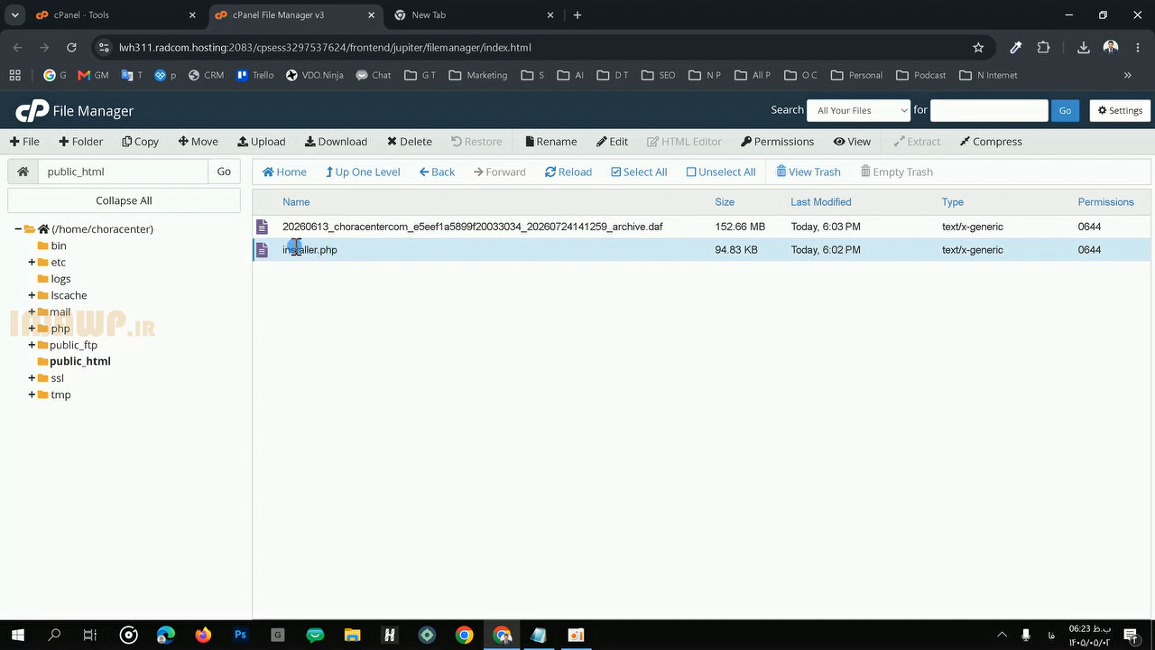
click(420, 18)
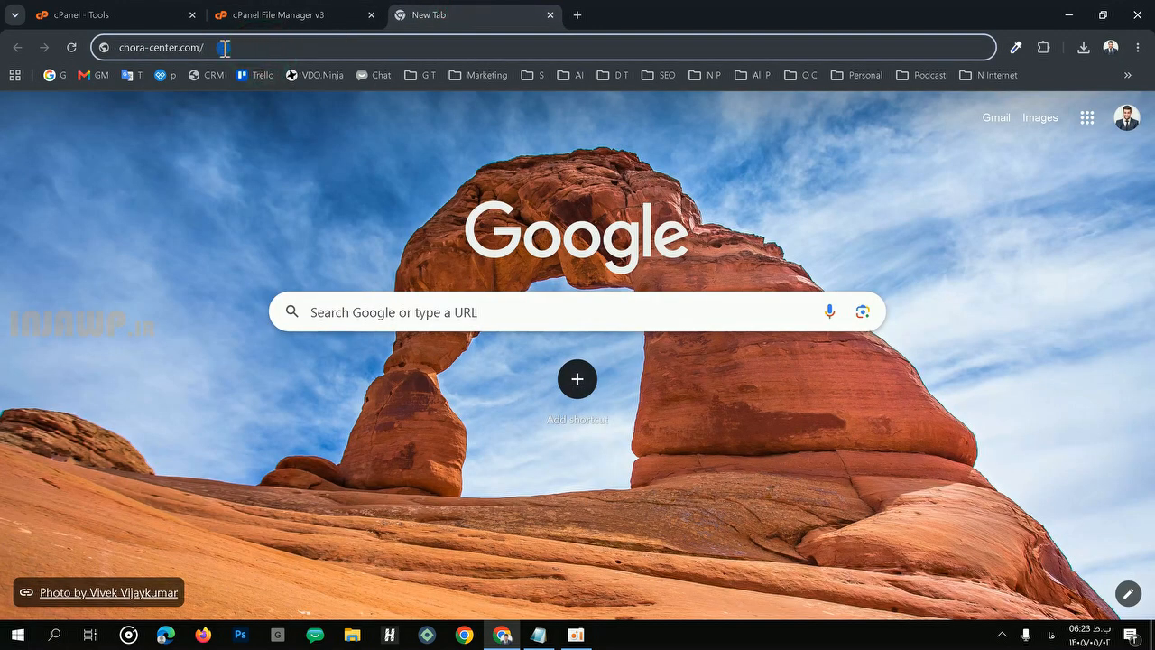
Step: Copy the file name installer.php from its rename dialog in File Manager, leaving the file's name unchanged
click(280, 13)
click(311, 271)
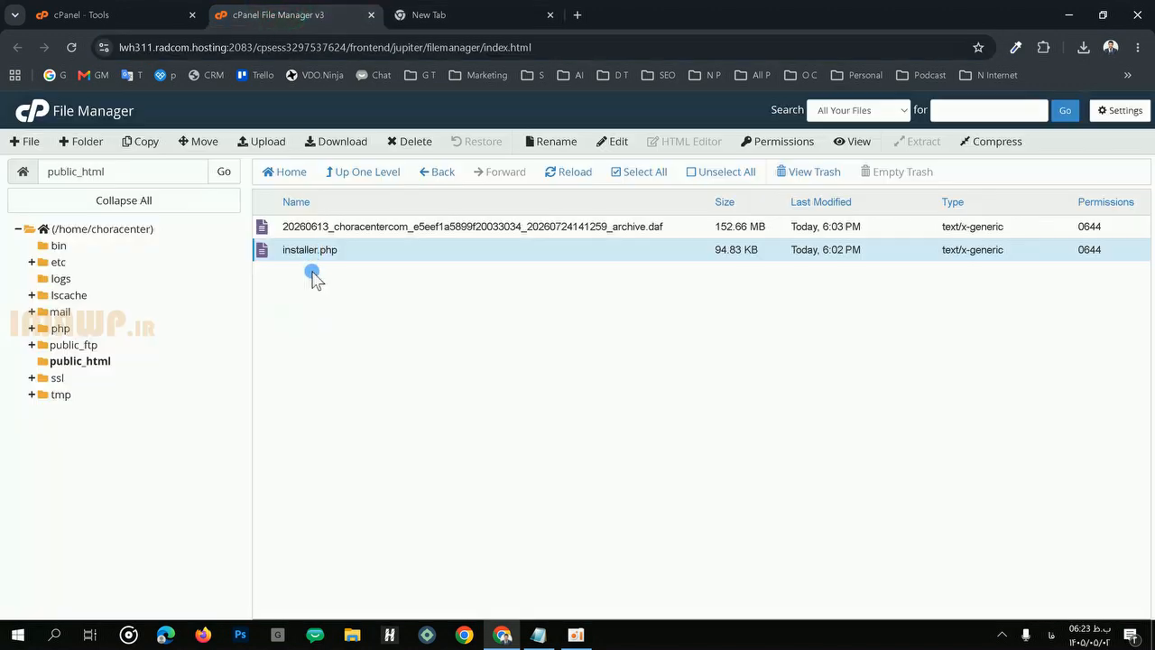
right_click(340, 255)
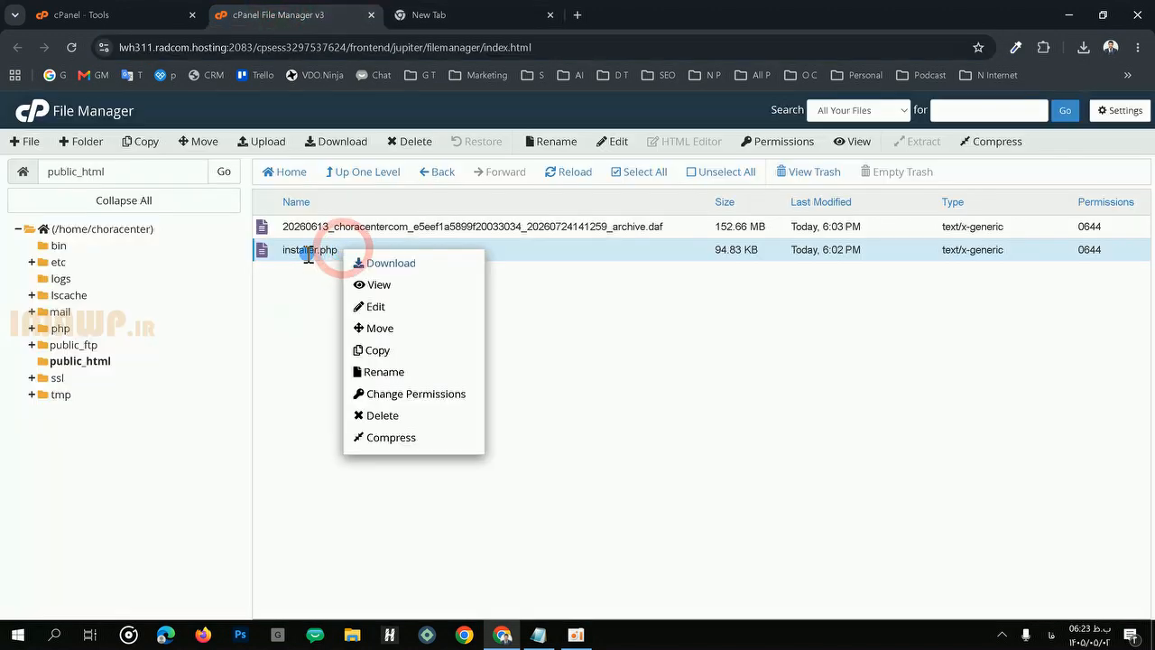
click(384, 372)
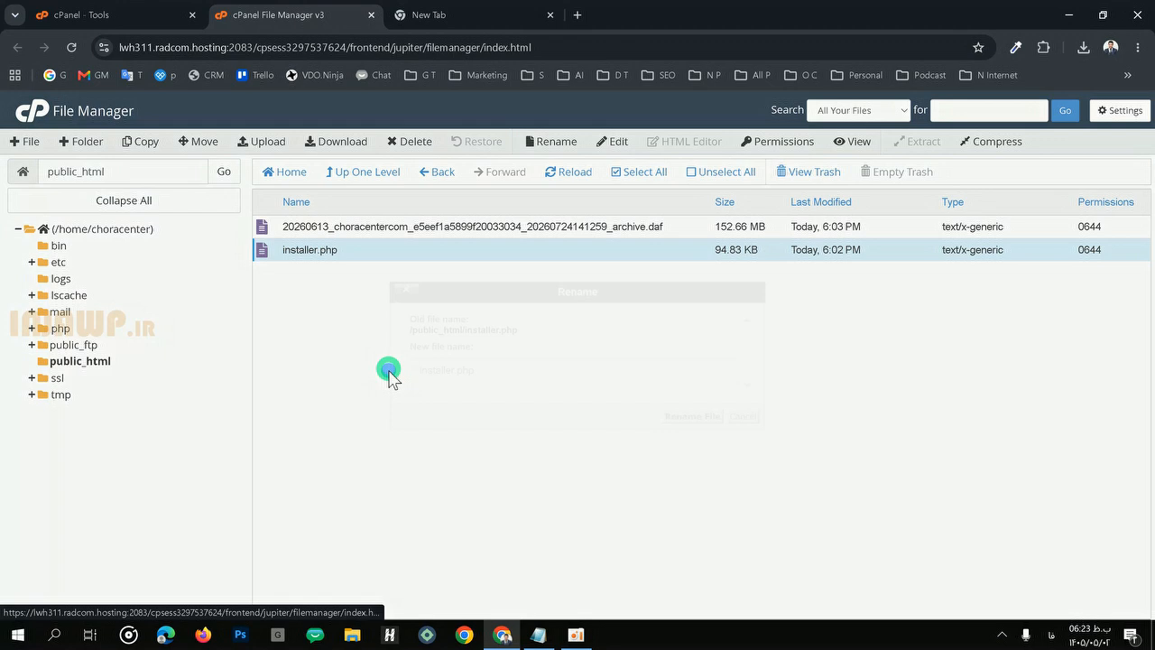
drag(517, 368, 413, 369)
right_click(442, 368)
click(486, 345)
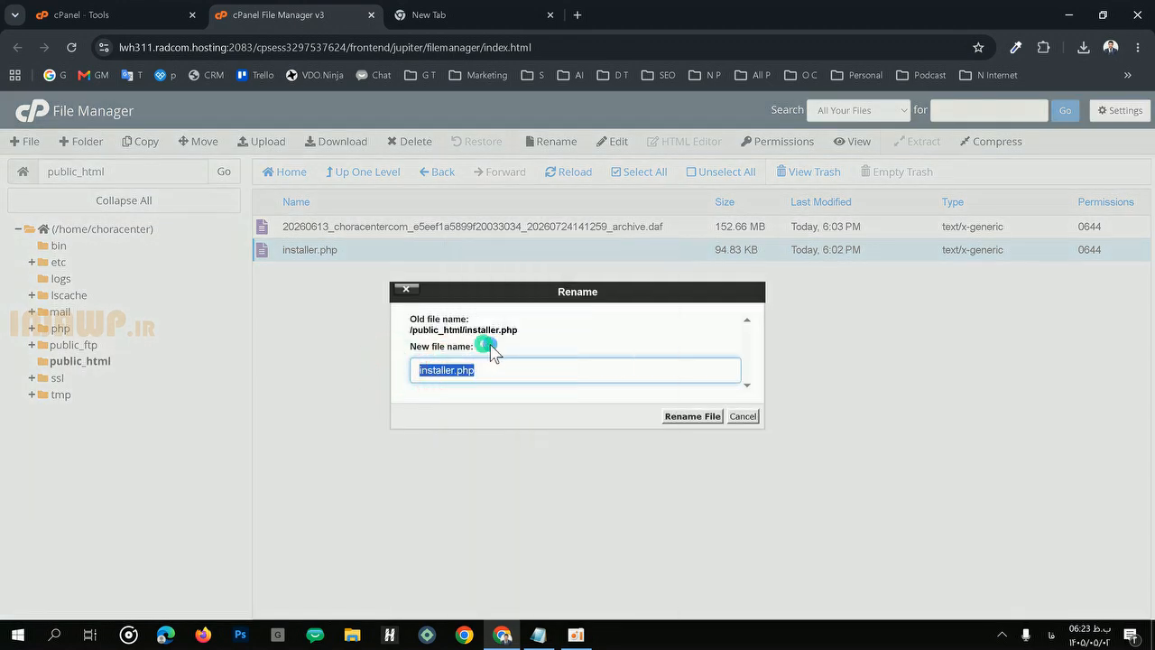
click(745, 417)
Step: Complete the address in the new browser tab as chora-center.com/installer.php and load the Duplicator installer
click(488, 12)
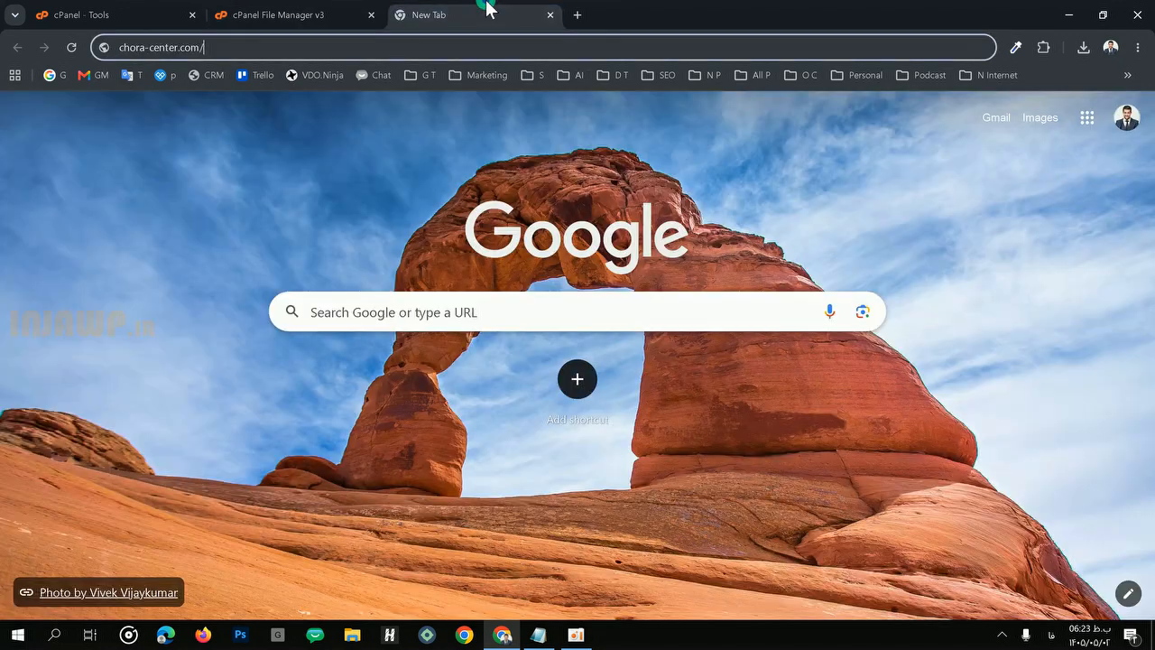
right_click(246, 49)
click(294, 175)
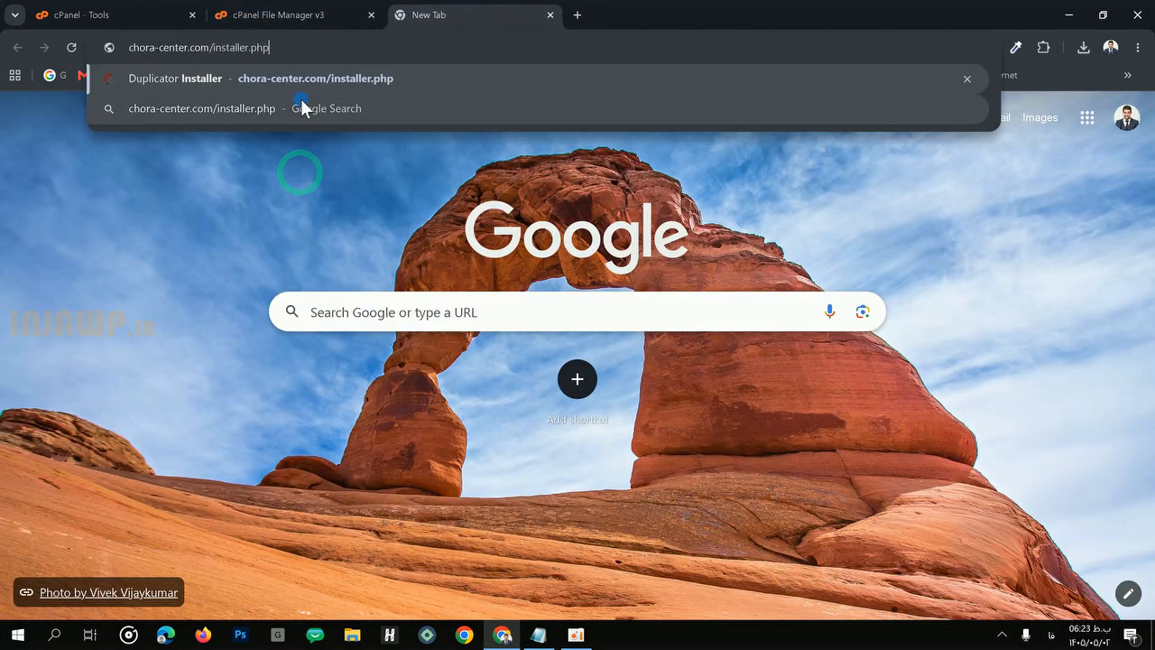
drag(301, 48, 118, 36)
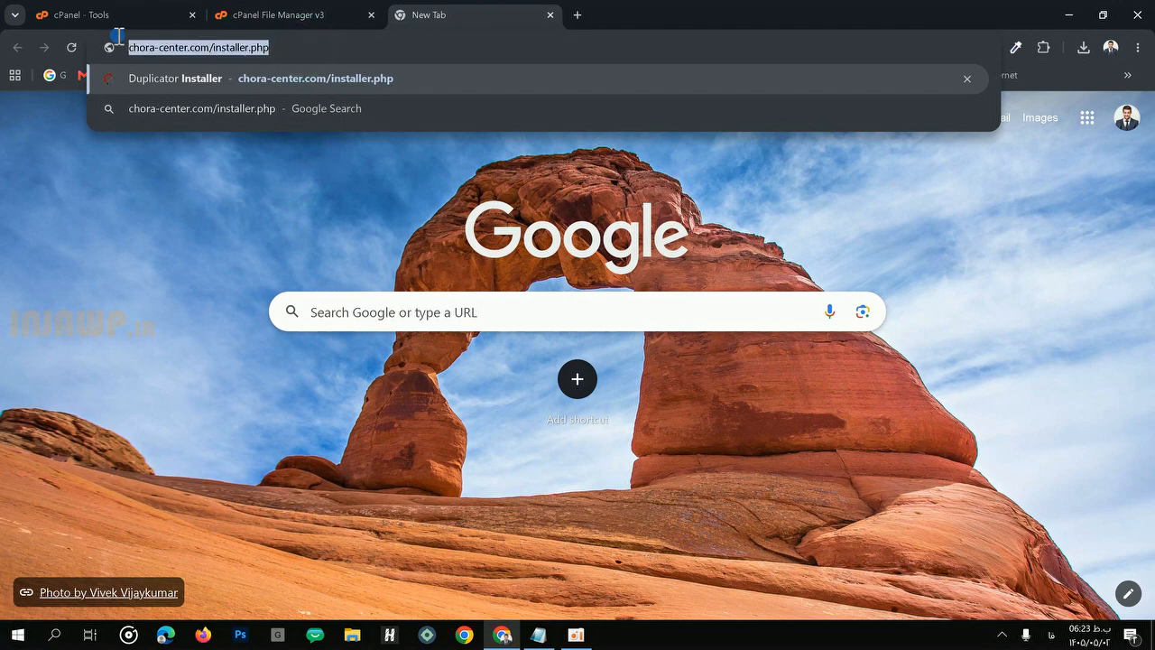
click(155, 48)
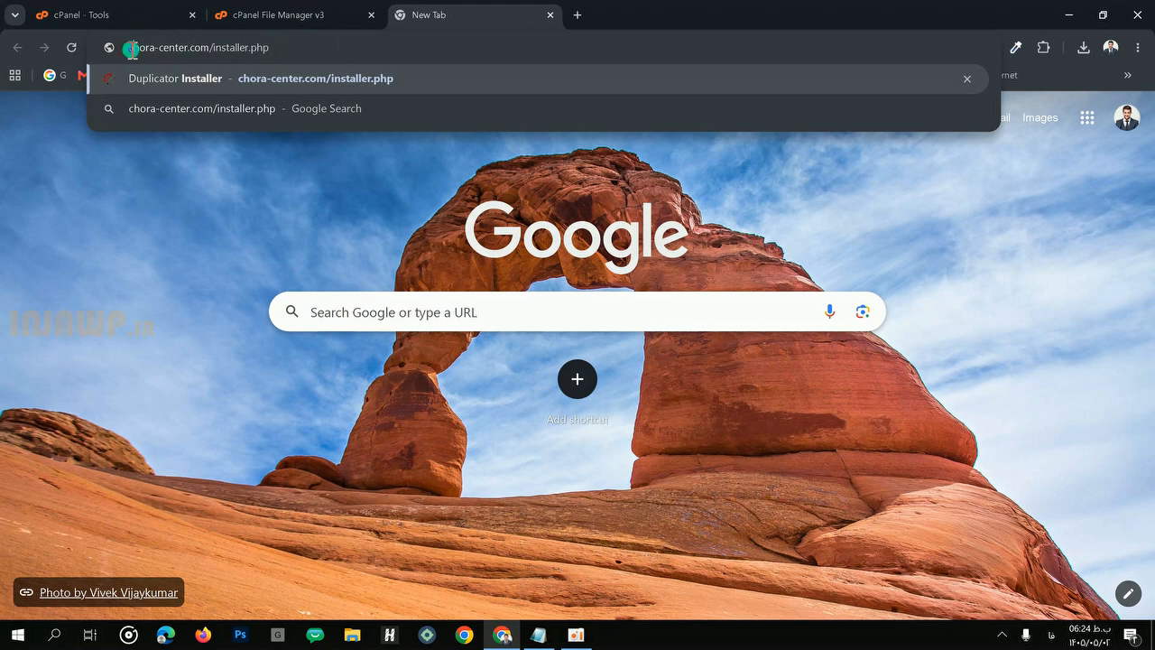
drag(129, 47, 213, 54)
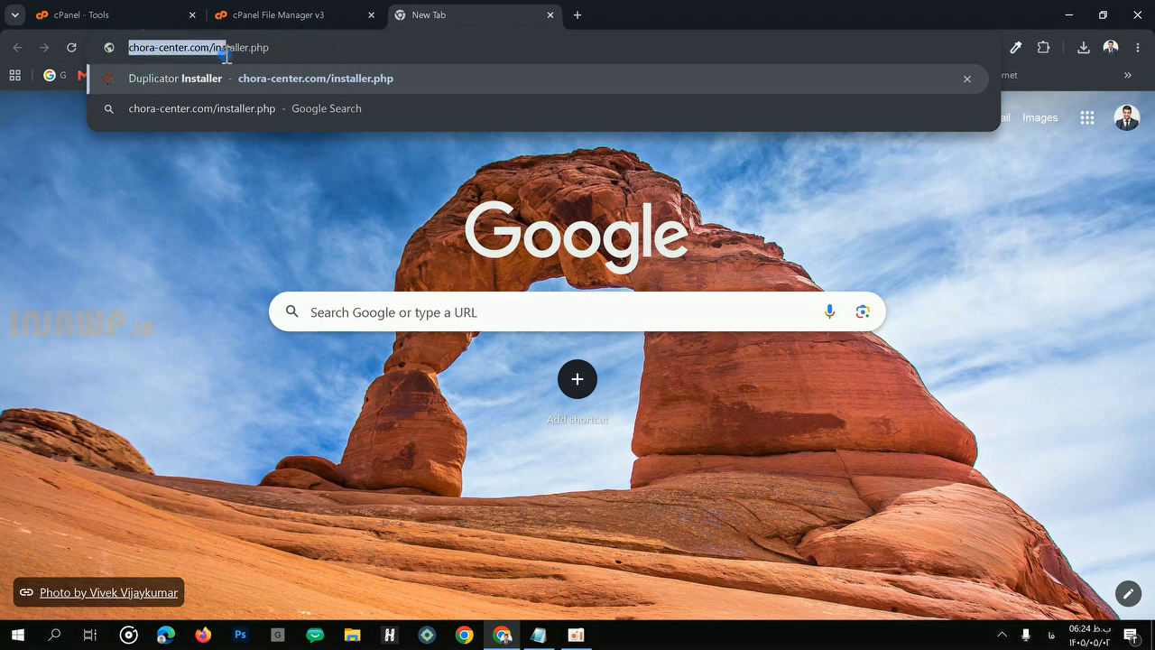
click(298, 46)
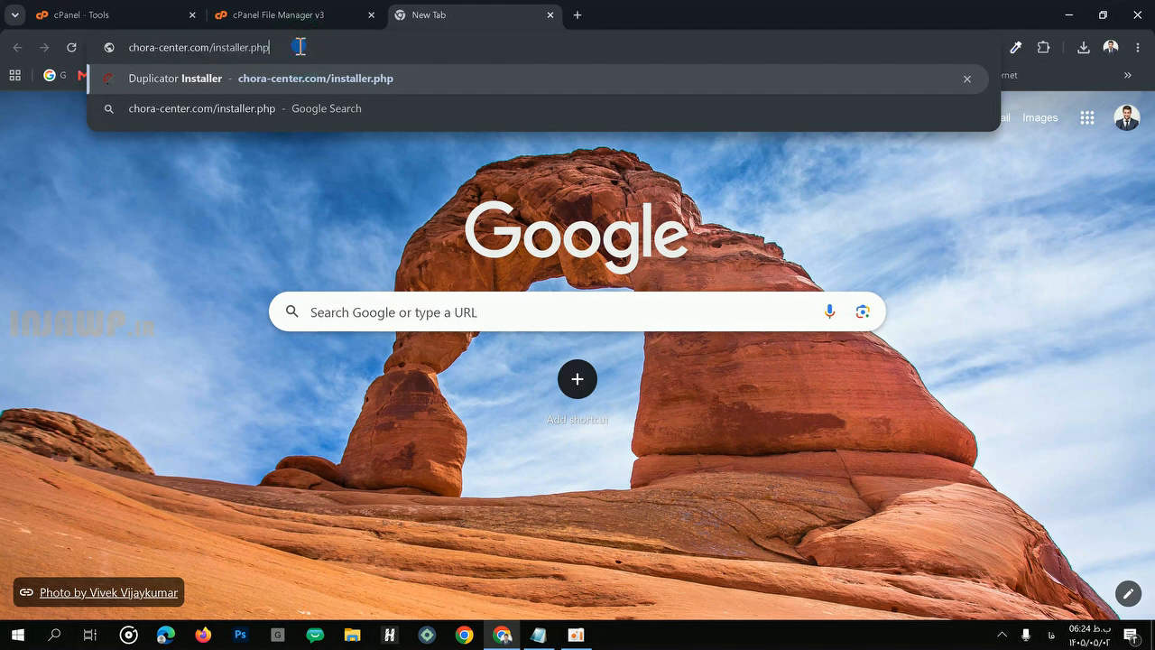
key(Return)
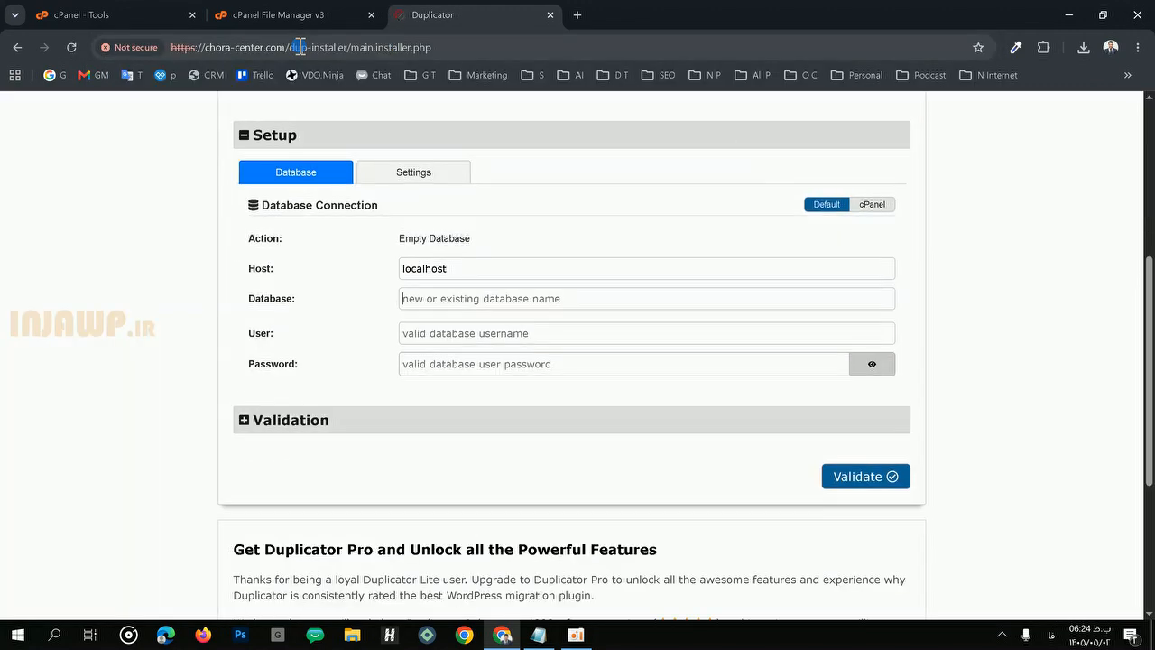
Step: Switch the Duplicator installer's Deployment step from the Basic to the Advanced view
scroll(713, 298, up, 4)
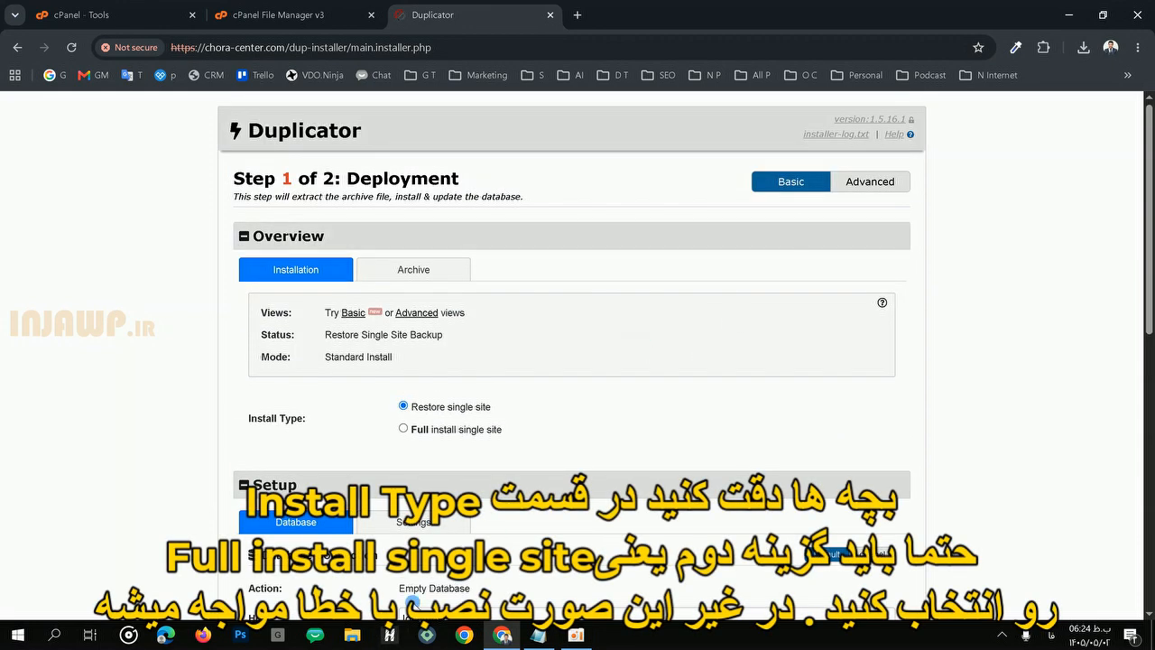
click(577, 636)
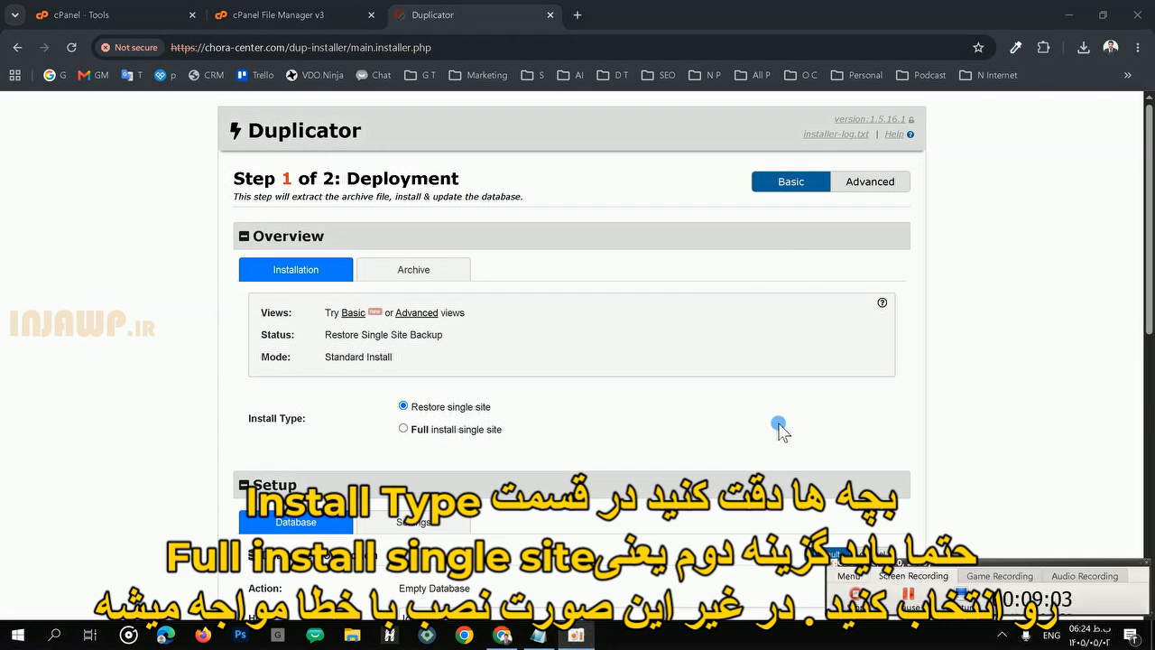
click(1039, 252)
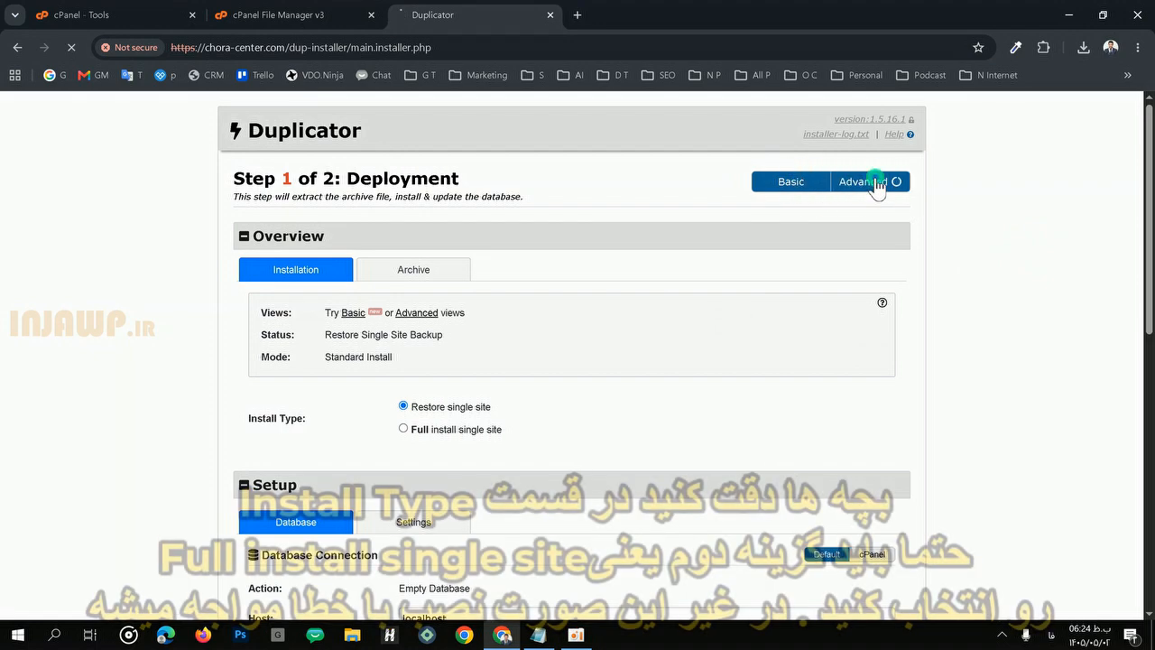
scroll(876, 185, down, 4)
scroll(874, 215, up, 4)
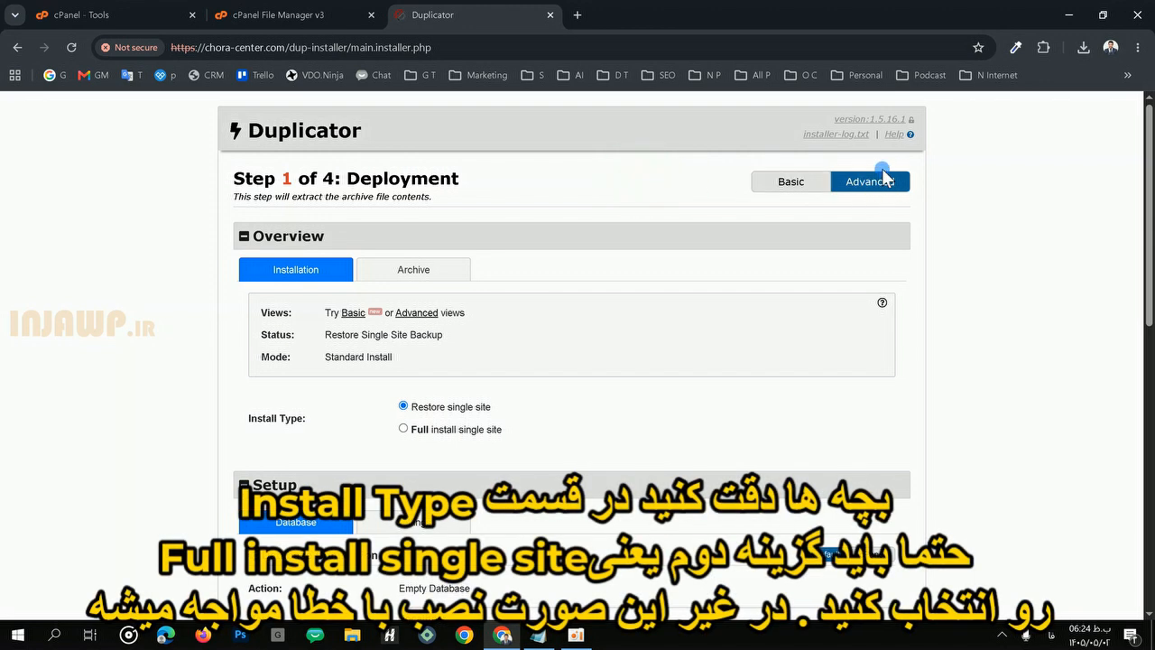
Step: Review the Database, User and Password fields required under the installer's Database Connection setup
scroll(560, 271, down, 3)
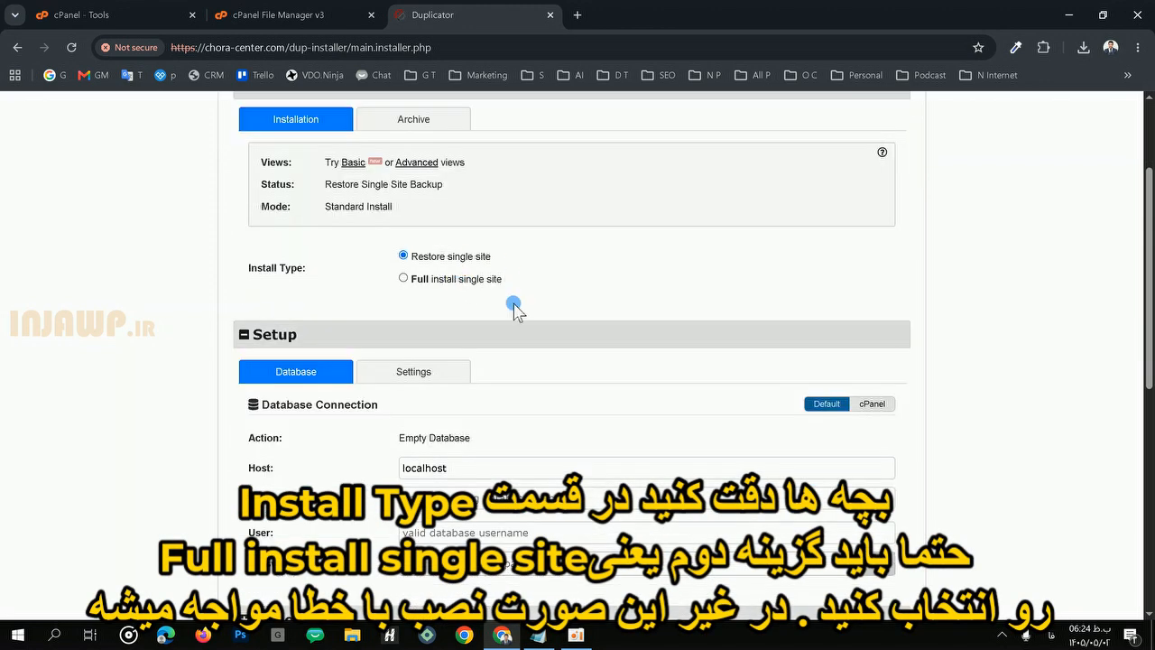
scroll(307, 276, down, 1)
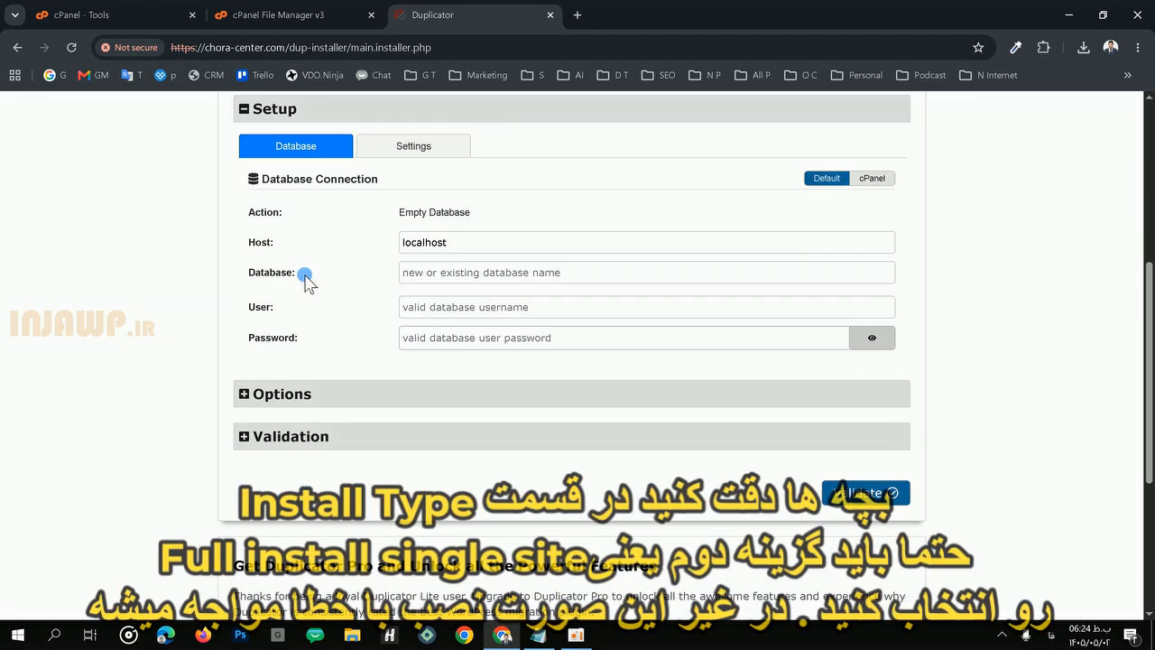
drag(298, 274, 241, 274)
click(291, 285)
drag(284, 310, 242, 308)
drag(307, 337, 249, 338)
Step: Copy the database name choracenter_chora from the Notepad notes into the installer's Database field
click(432, 272)
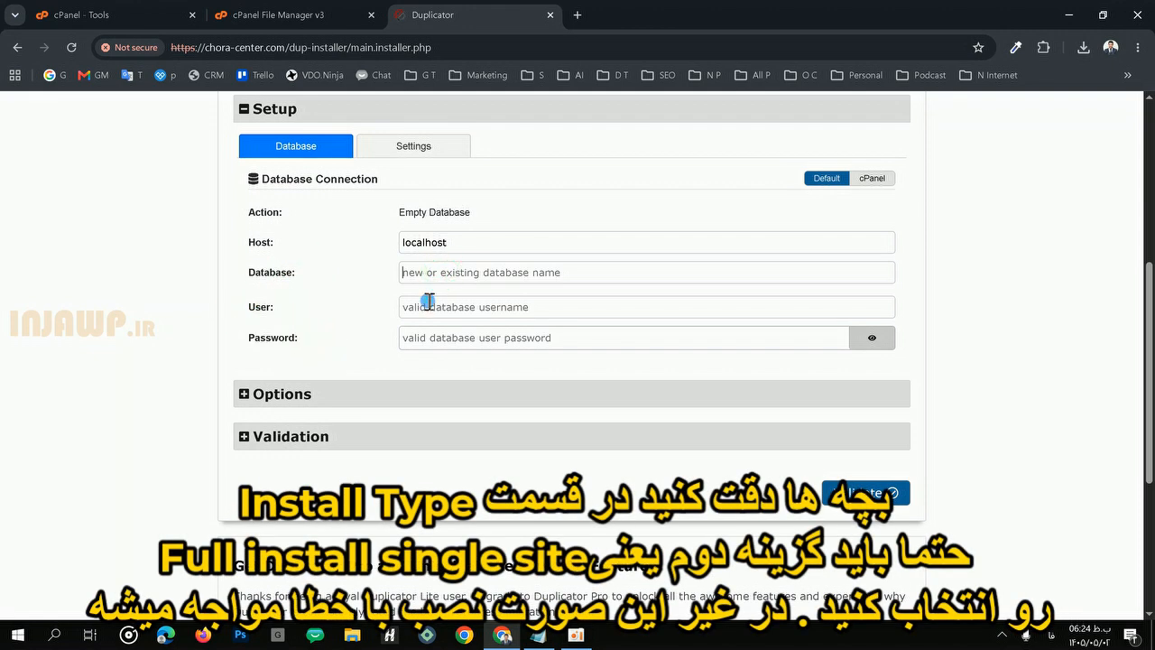
click(538, 636)
click(128, 193)
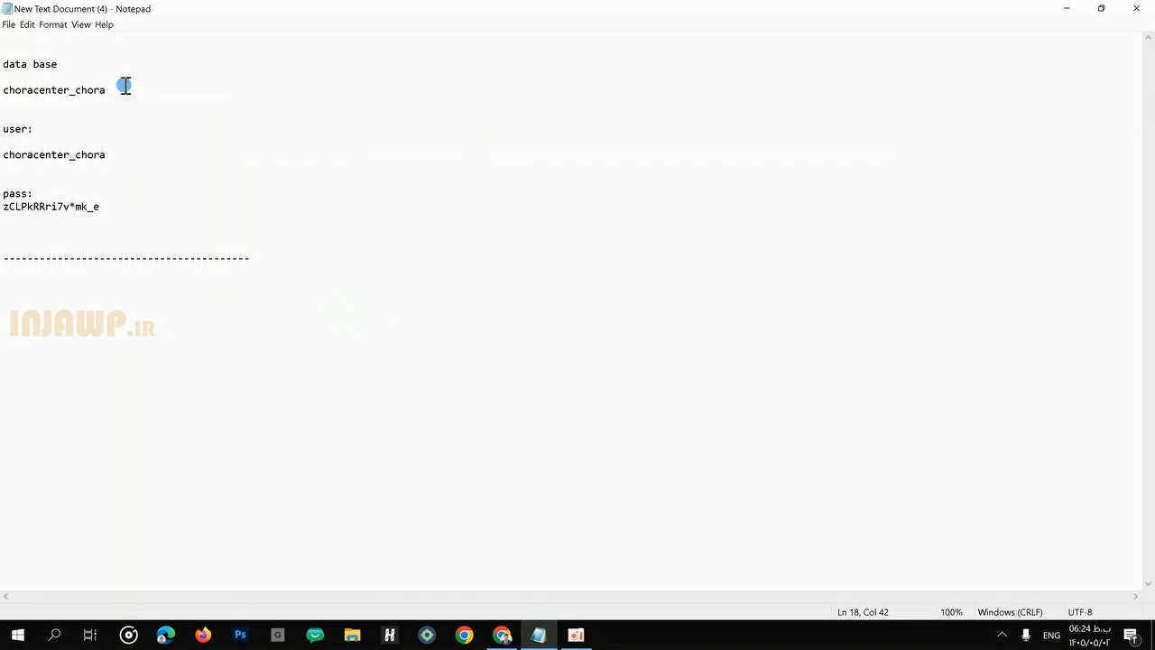
drag(125, 86, 3, 88)
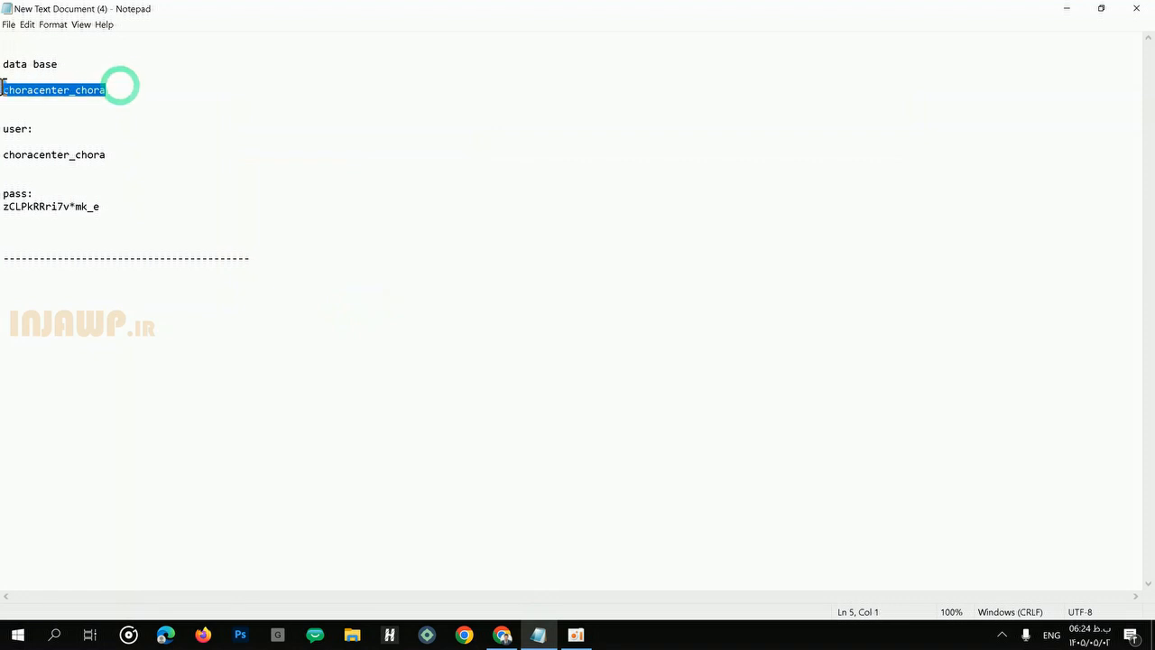
right_click(7, 87)
click(43, 123)
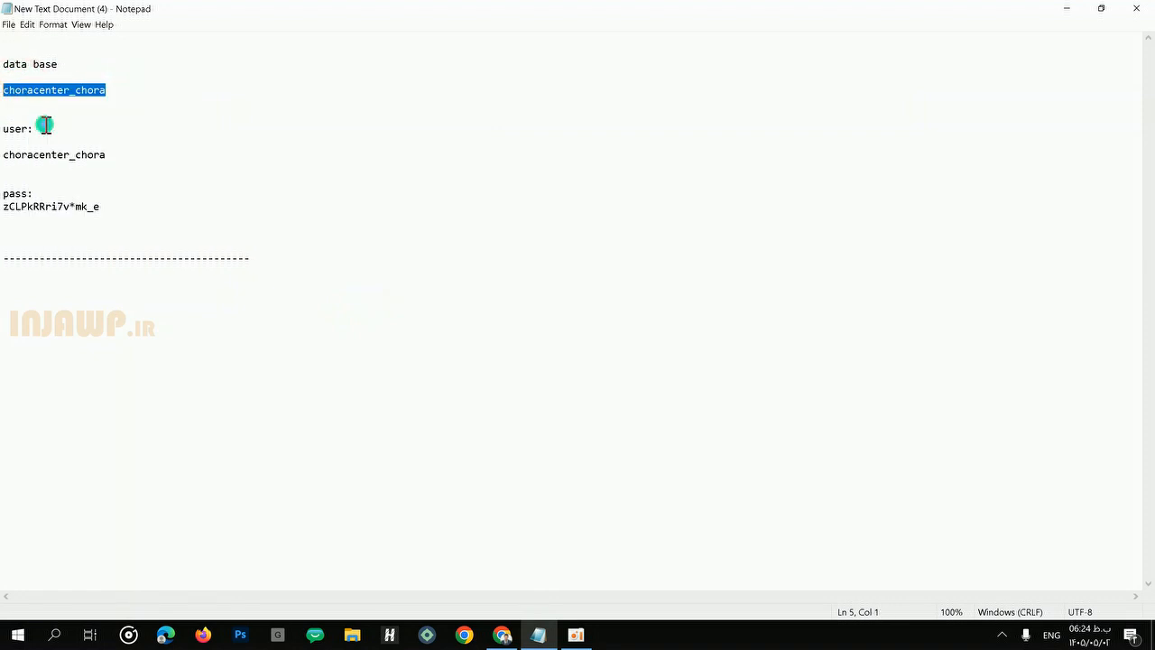
click(516, 622)
click(434, 277)
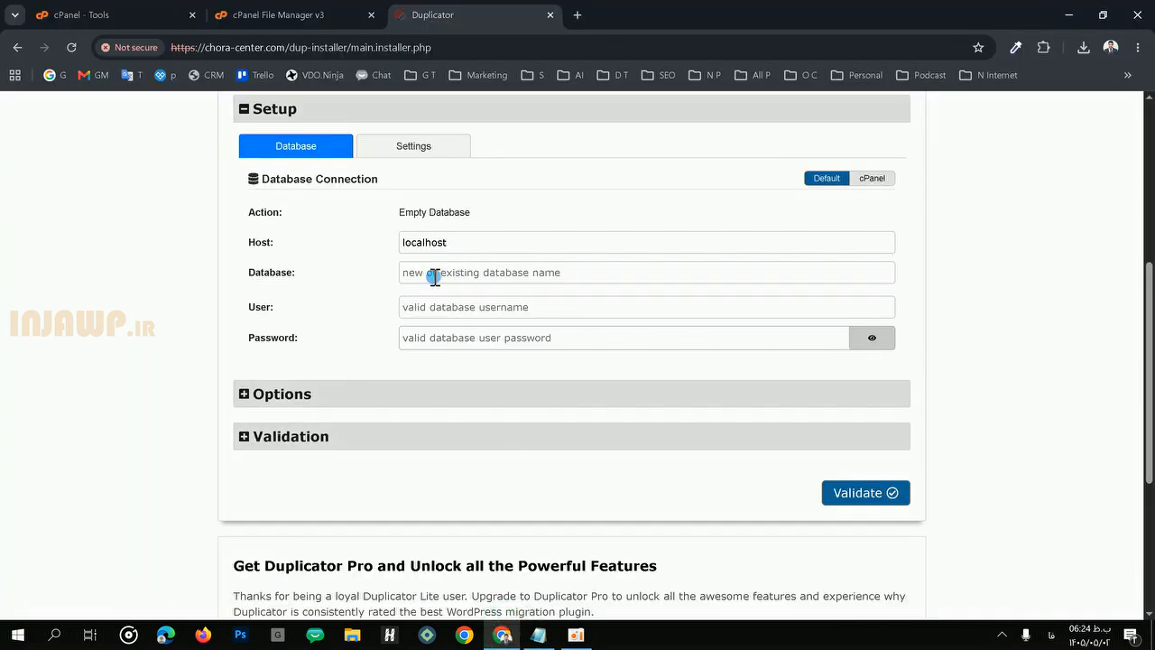
right_click(435, 270)
click(454, 413)
drag(307, 271, 245, 272)
Step: Copy the database username choracenter_chora from the Notepad notes into the installer's User field and compare it with the database name
click(539, 634)
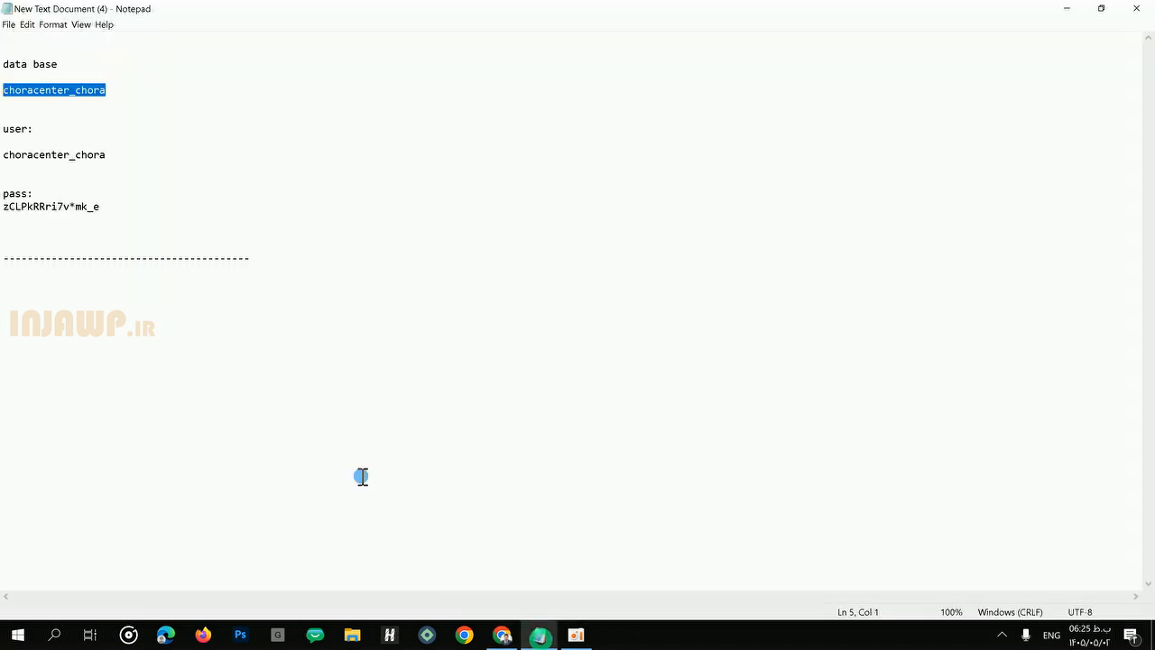
drag(118, 154, 4, 155)
right_click(15, 154)
click(56, 191)
click(502, 634)
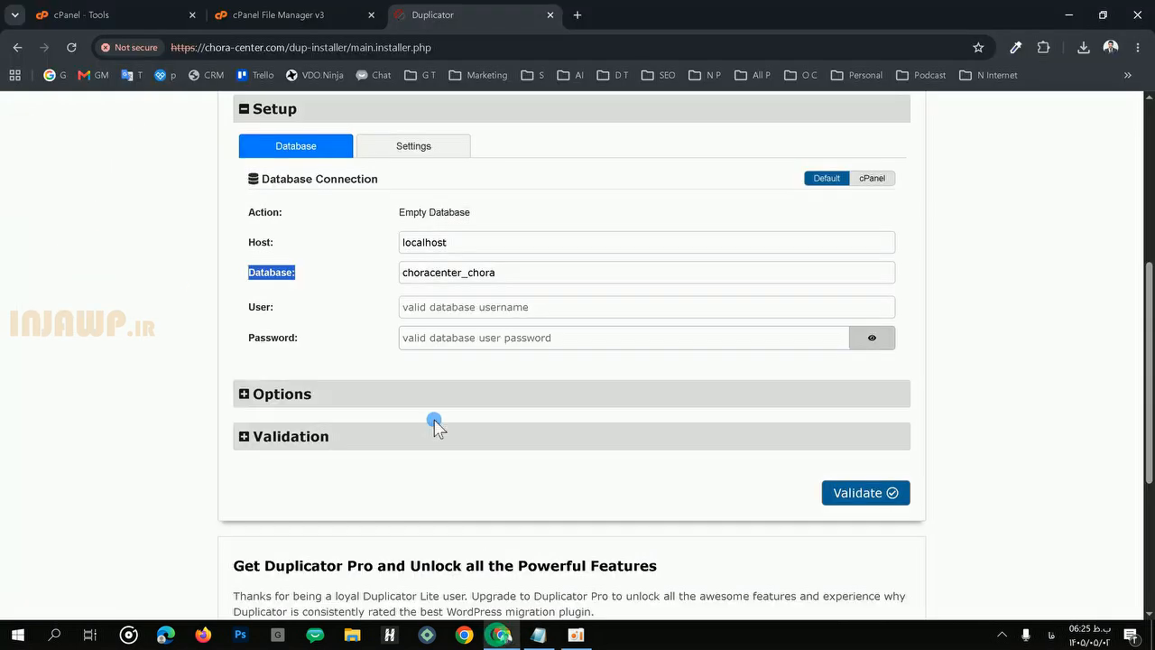
click(433, 307)
right_click(424, 307)
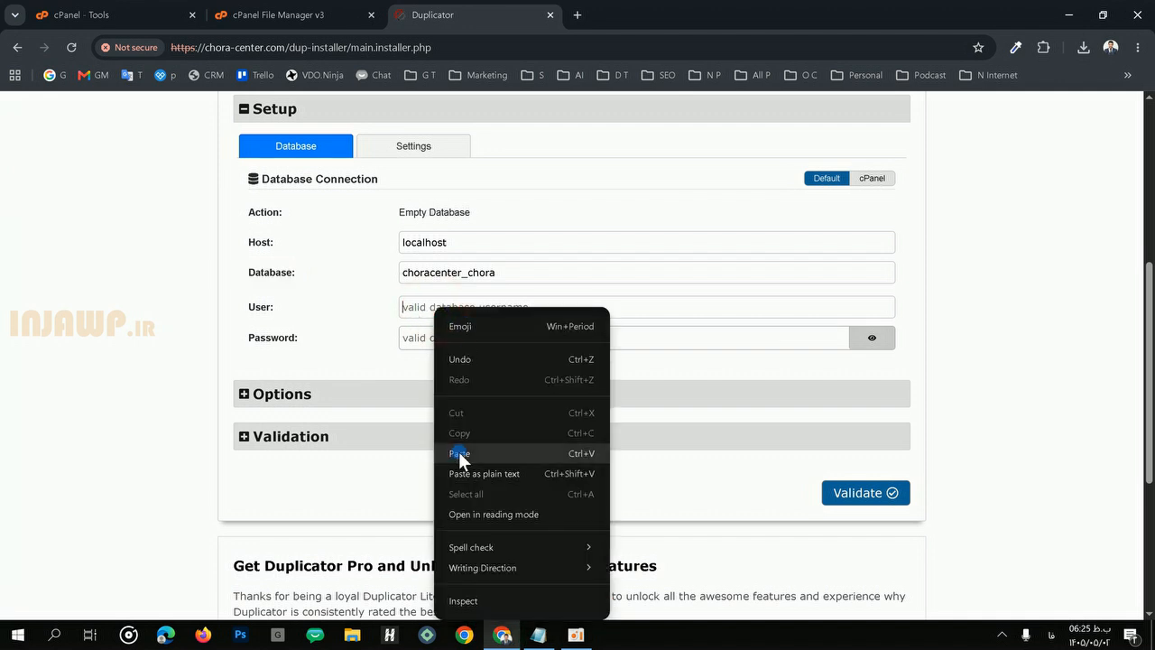
click(458, 451)
click(464, 268)
drag(503, 271, 402, 272)
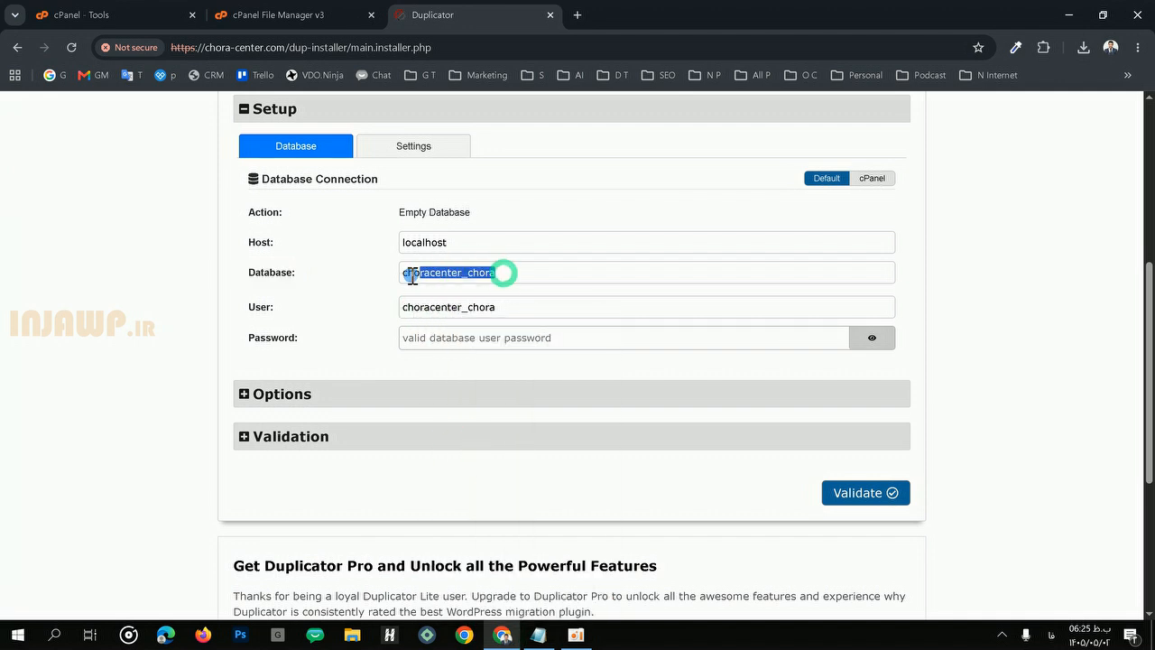
click(506, 307)
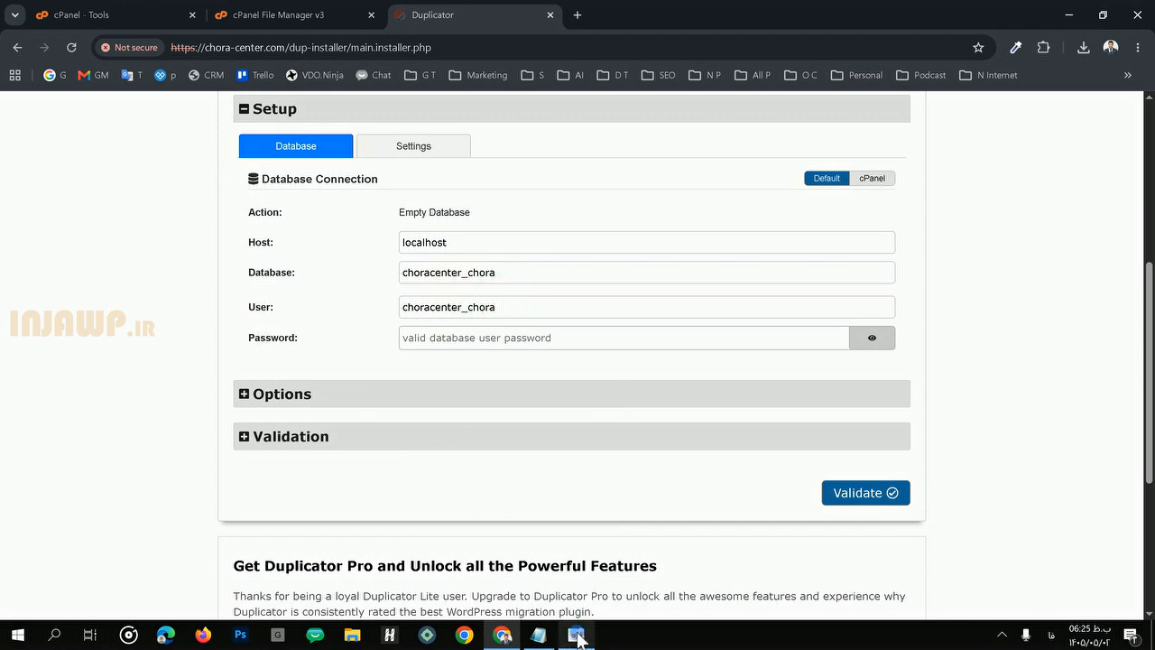
Step: Copy the database user's password from the Notepad notes into the installer's Password field and validate the setup
click(541, 636)
drag(114, 204, 2, 206)
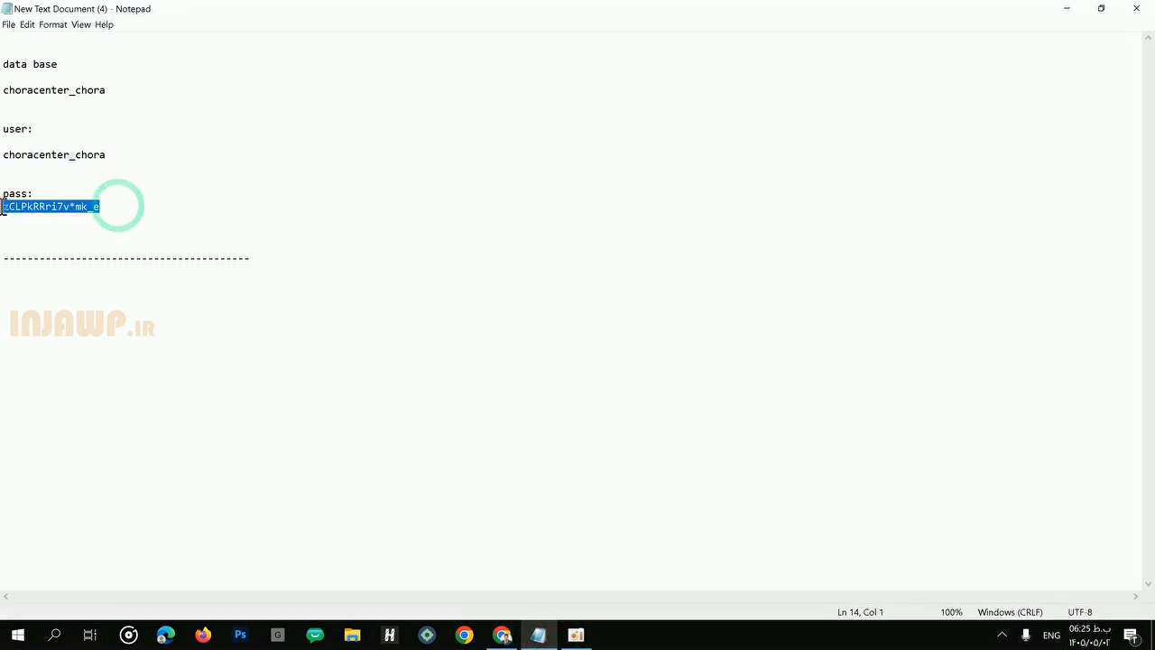
right_click(9, 210)
click(52, 244)
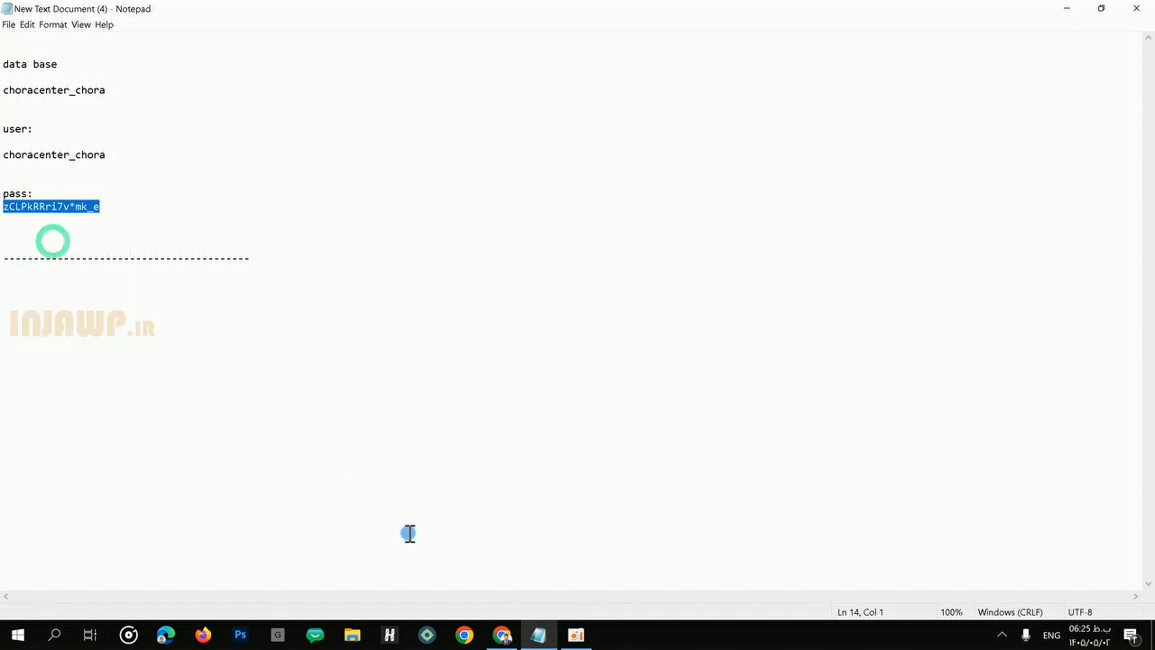
click(501, 636)
click(469, 347)
right_click(469, 337)
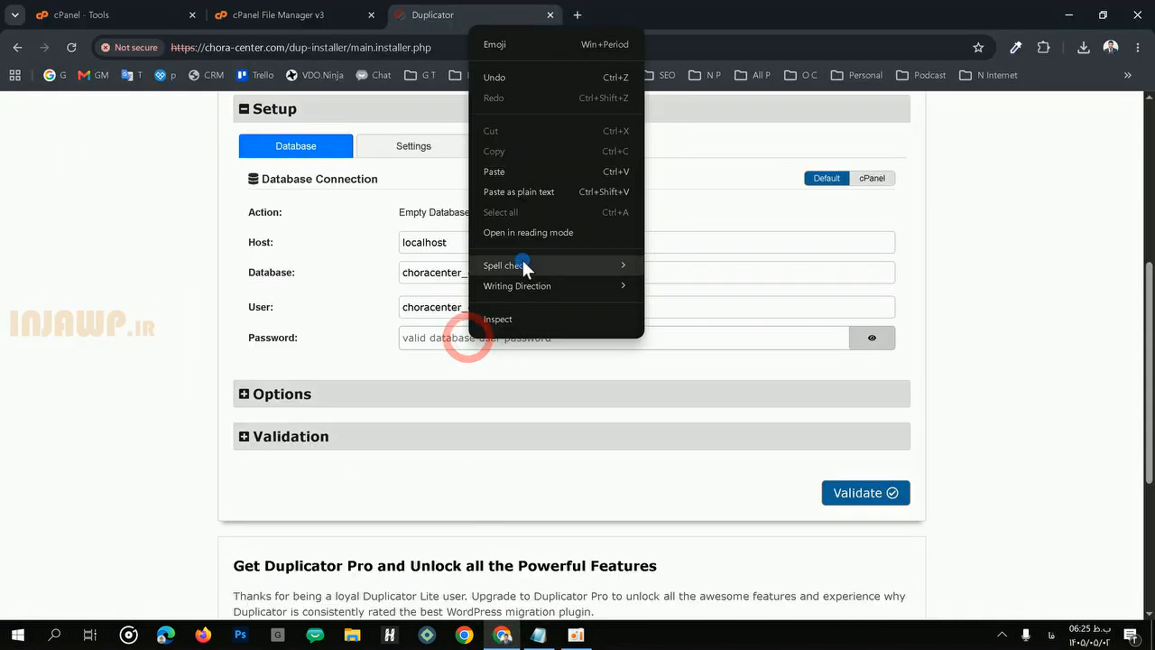
click(494, 172)
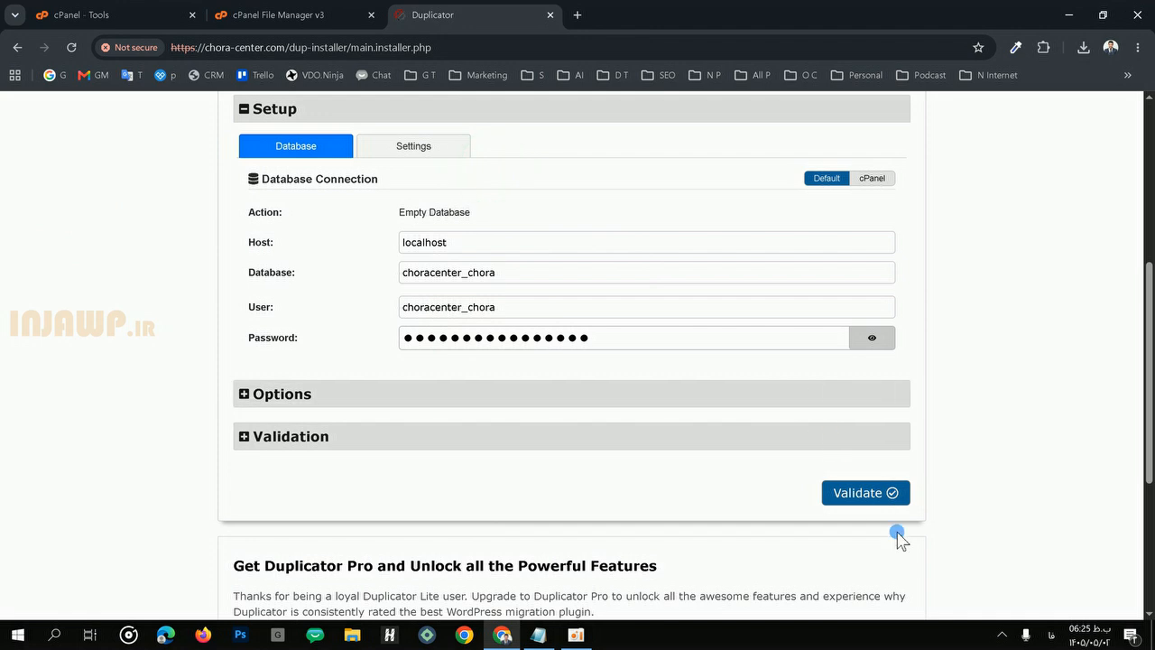
click(860, 491)
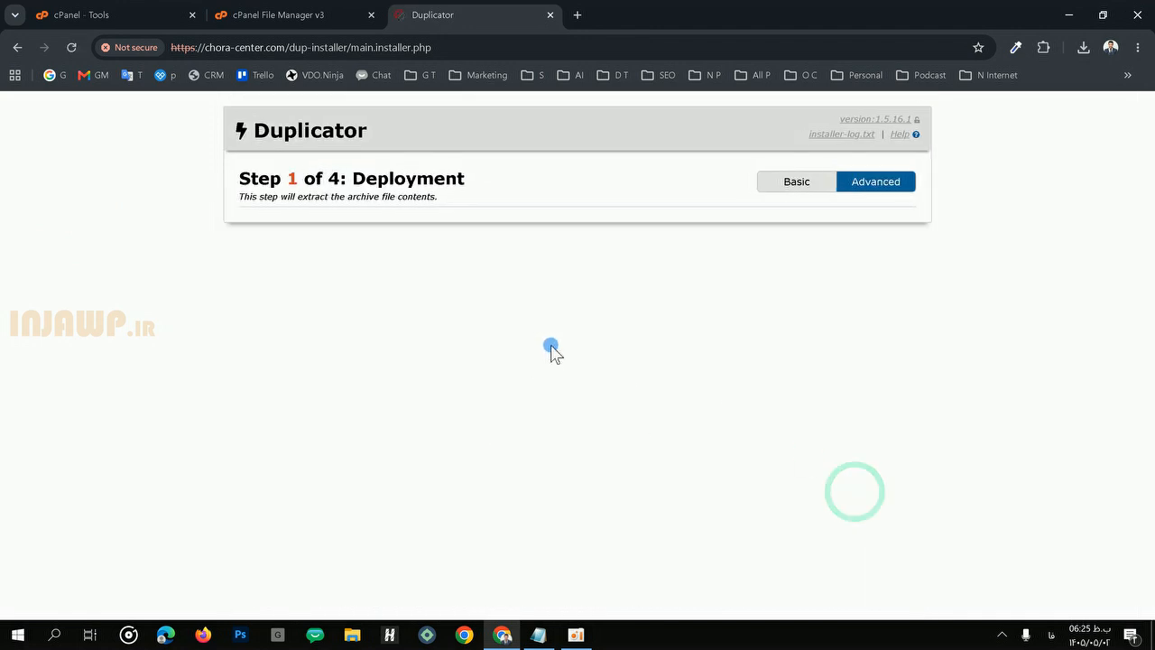
Step: Accept the terms and notices and confirm running the Duplicator installer with the displayed site and database settings
scroll(403, 298, down, 5)
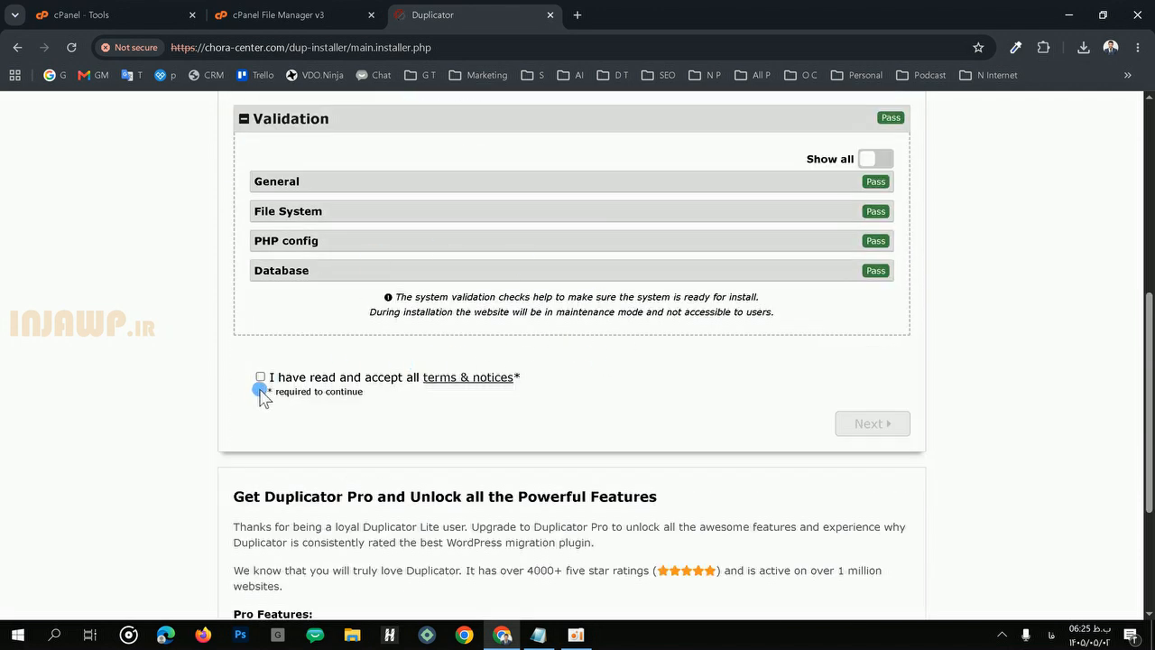
click(261, 375)
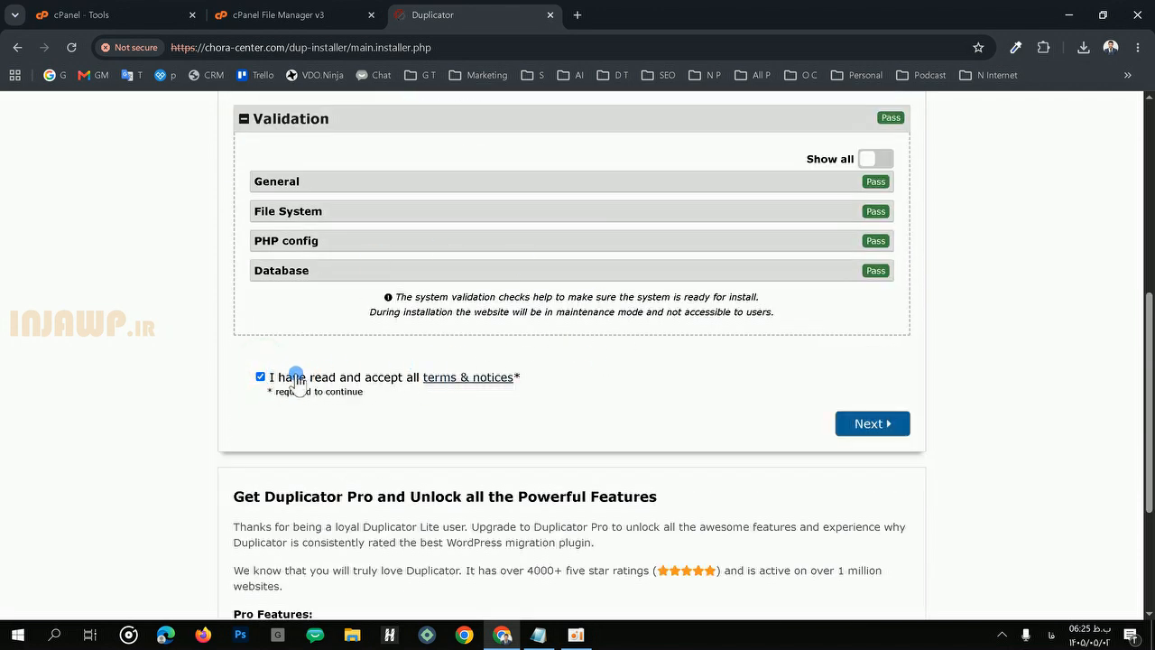
click(881, 422)
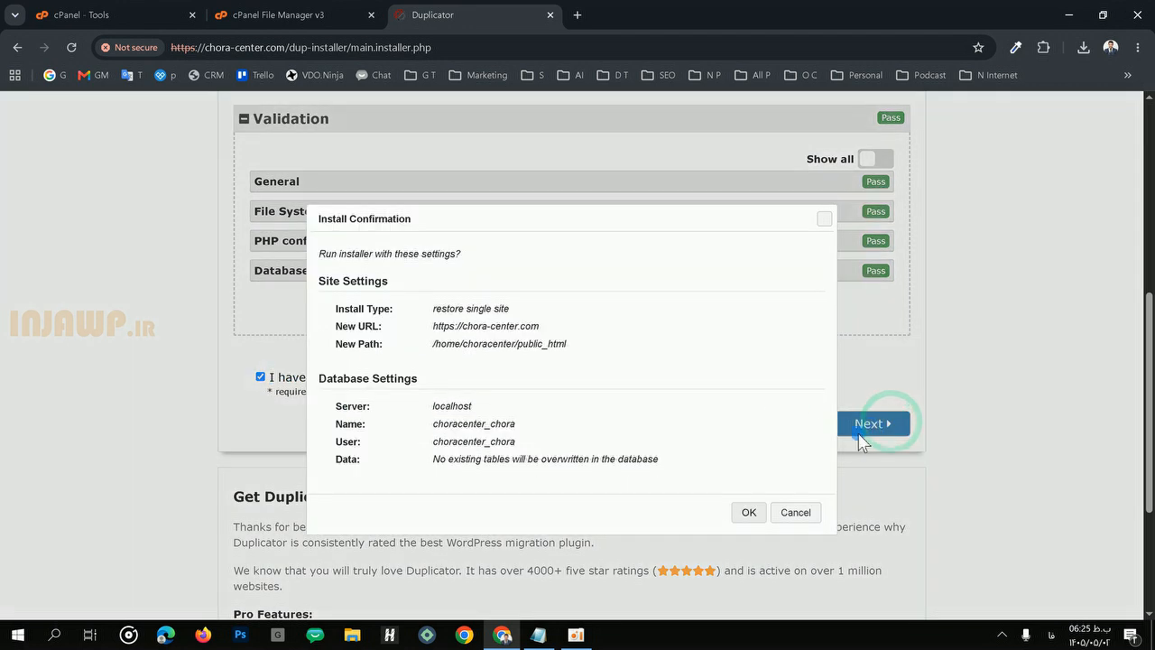
click(749, 513)
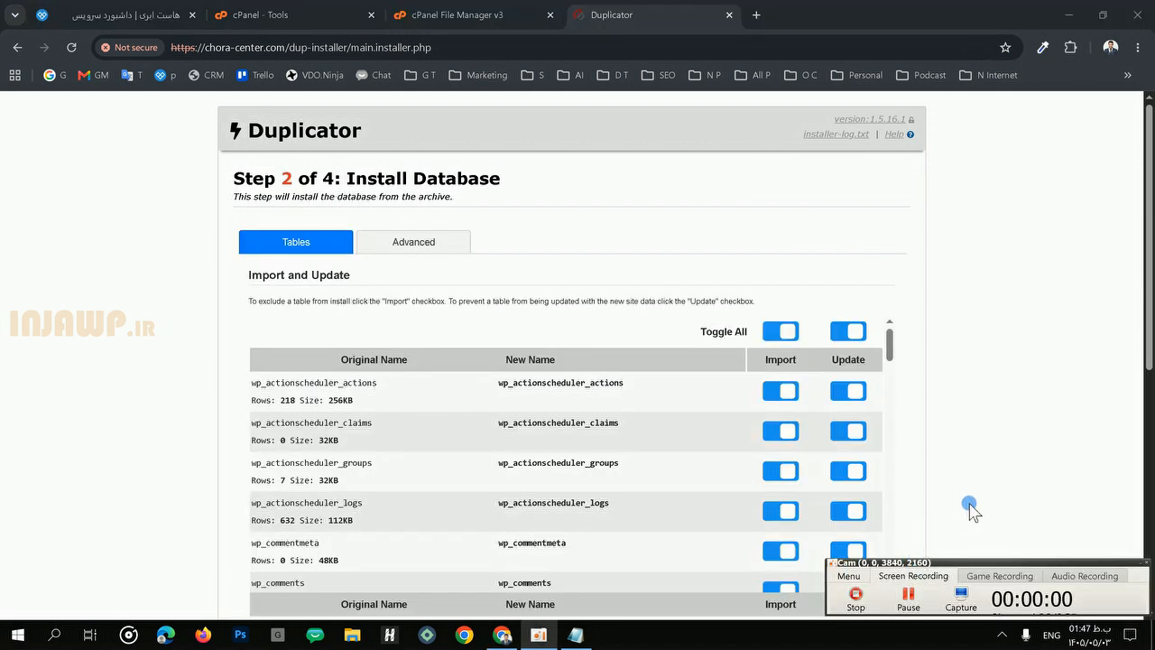
Step: Install the database from the archive, keeping Import and Update enabled for all tables
click(998, 422)
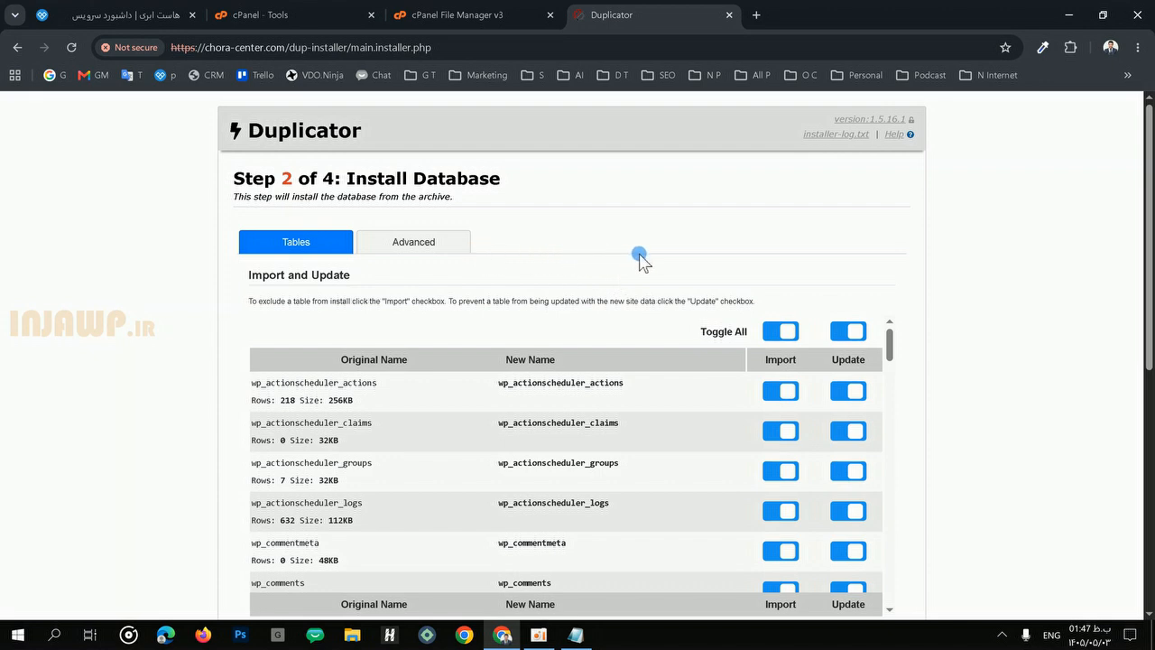
scroll(639, 258, down, 3)
click(874, 523)
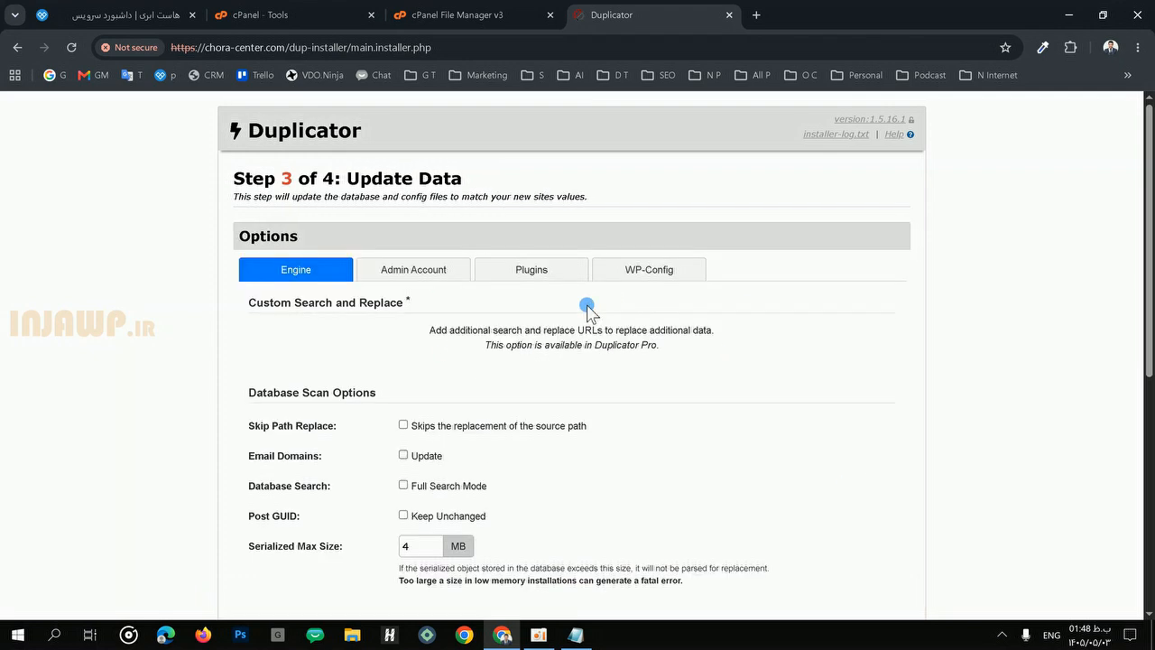
Step: Look over the Update Data engine options and enable Create New User in the admin account settings
scroll(506, 324, down, 2)
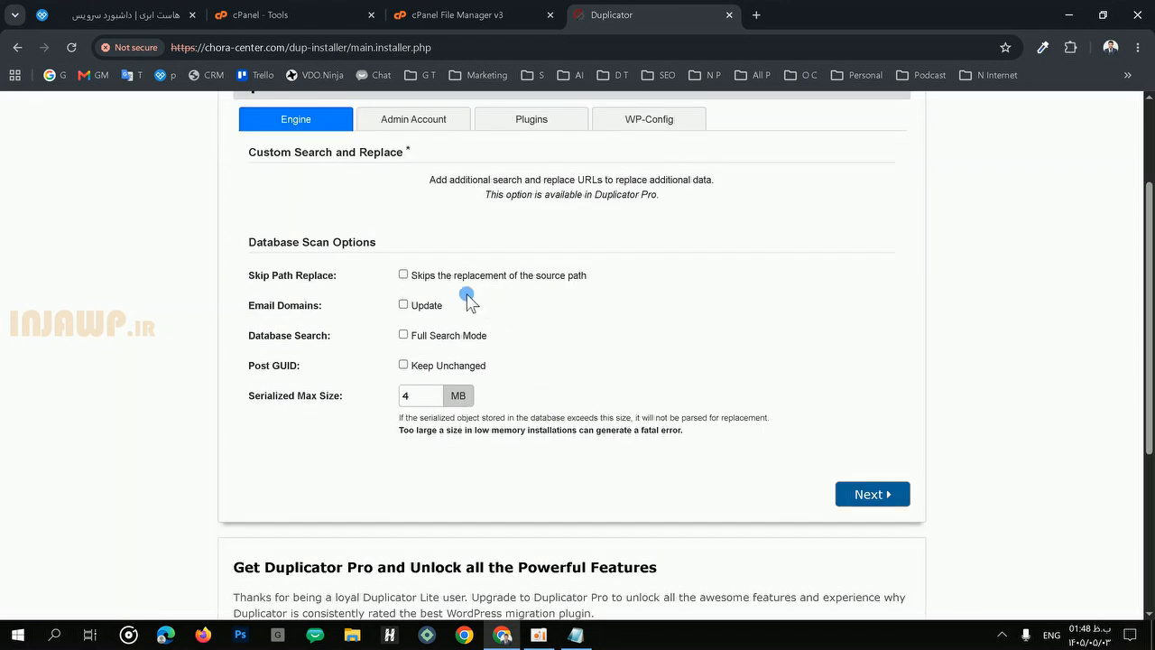
scroll(479, 301, up, 2)
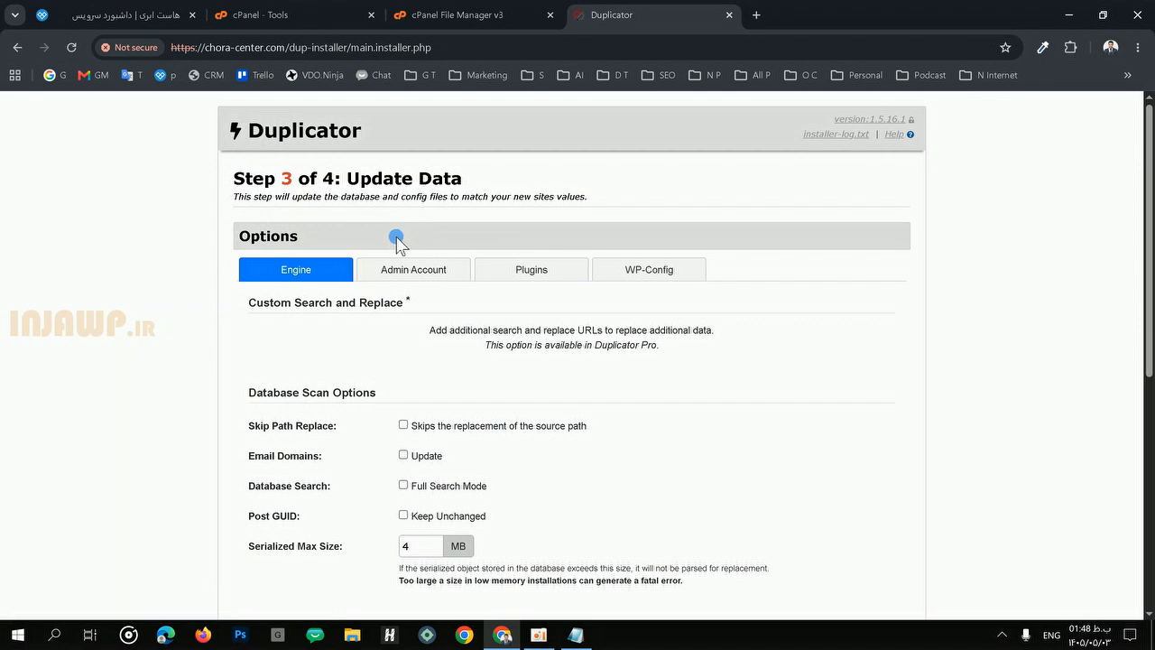
click(402, 274)
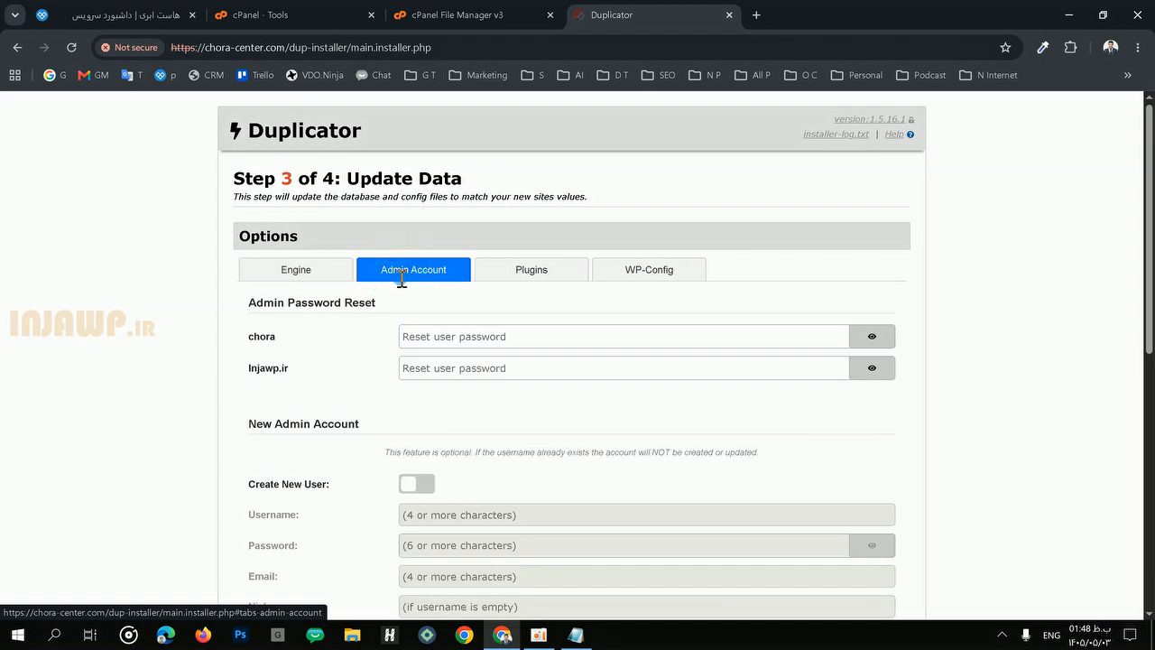
scroll(412, 304, down, 1)
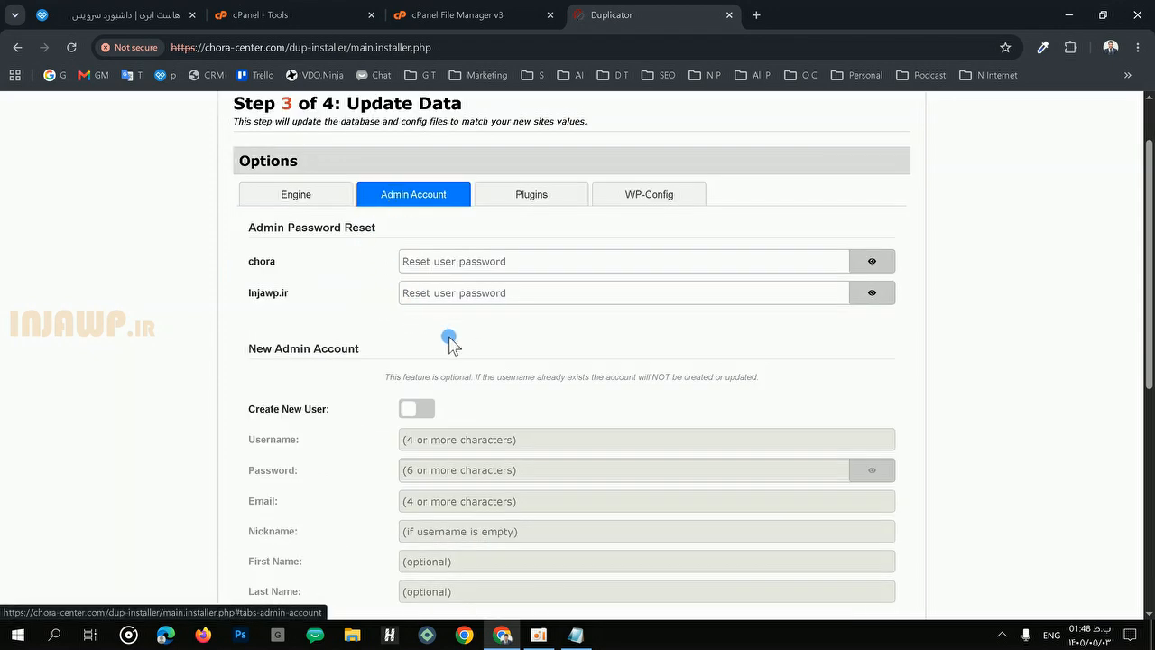
scroll(442, 412, down, 1)
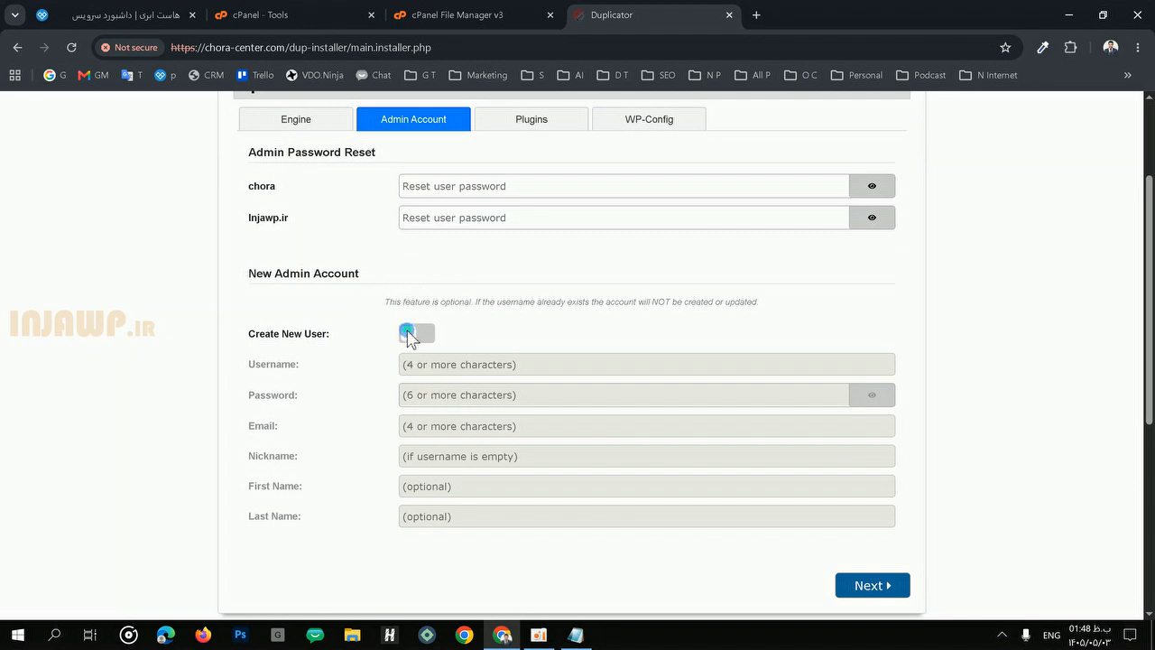
click(408, 333)
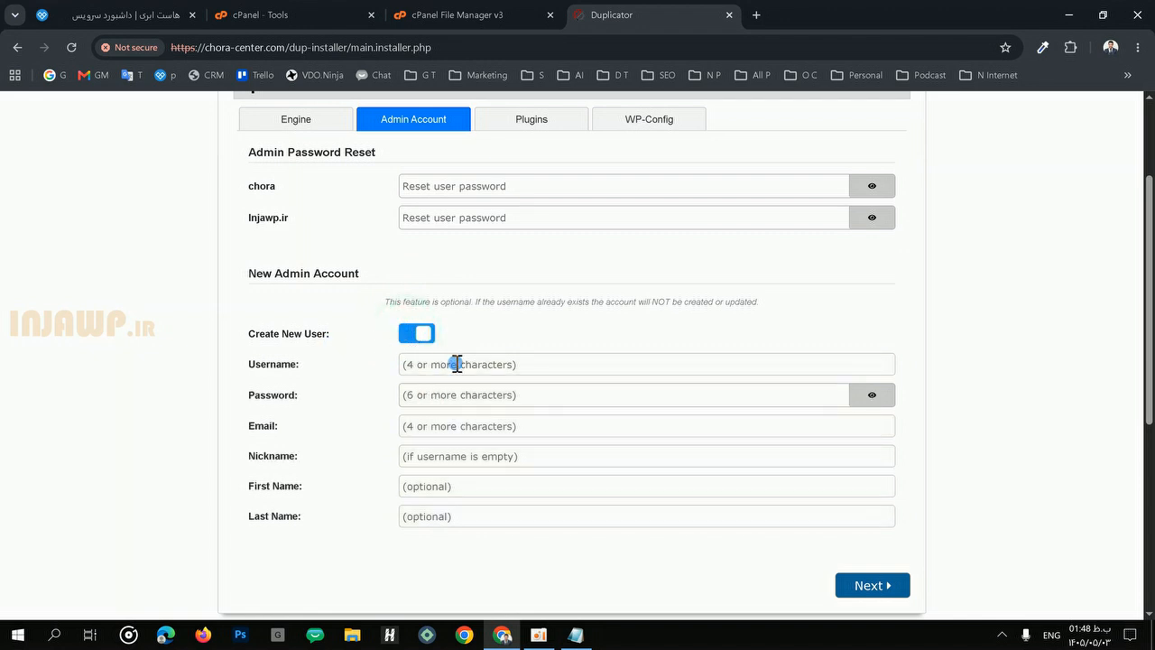
Step: Fill the new admin's Email field from the saved autofill entry and leave First Name and Last Name empty
click(412, 365)
click(431, 397)
click(430, 436)
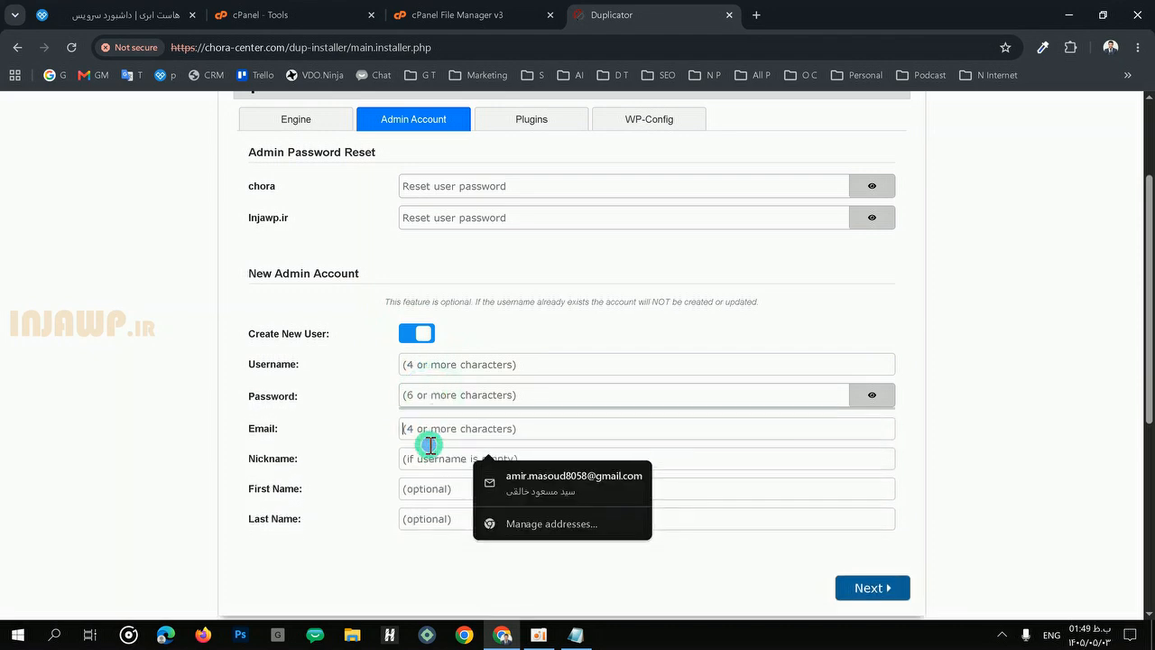
click(492, 477)
drag(479, 484, 351, 497)
key(BackSpace)
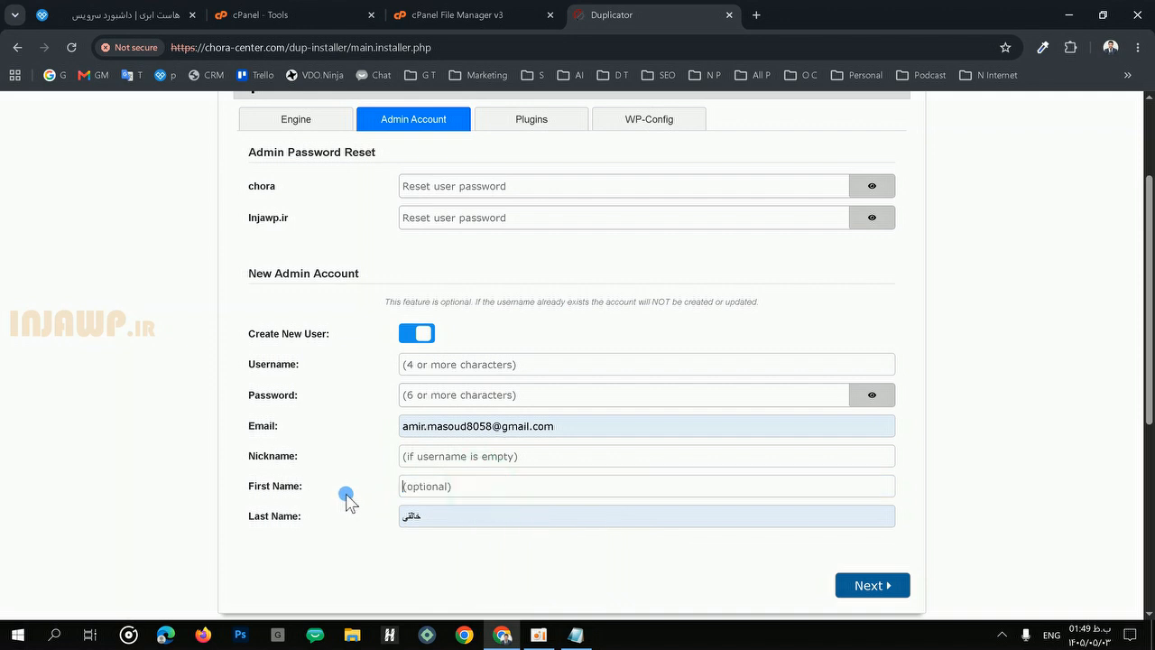
drag(414, 524, 382, 520)
key(BackSpace)
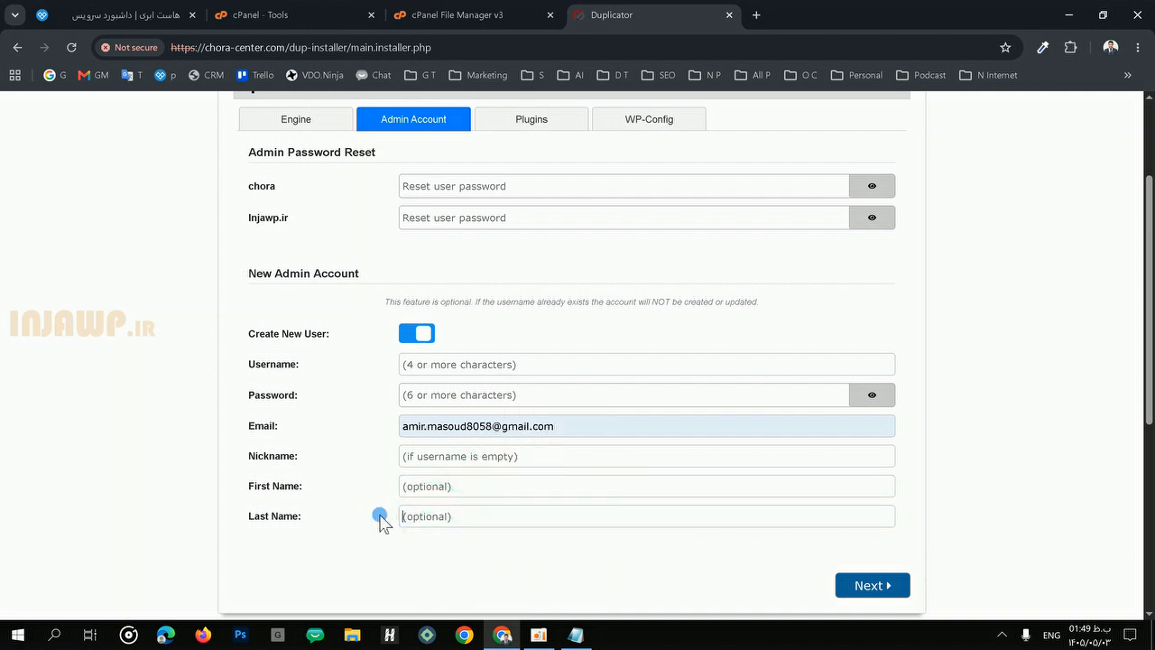
Step: Copy the WordPress username injawp from the Notepad notes into the new admin account's Username field
click(575, 635)
double_click(213, 341)
key(ctrl+c)
click(29, 353)
click(472, 366)
key(ctrl+v)
Step: Copy the WordPress password from the Notepad notes into the new admin's Password field, reveal it and remove the leading space
click(575, 634)
drag(257, 379, 41, 364)
click(31, 361)
click(500, 401)
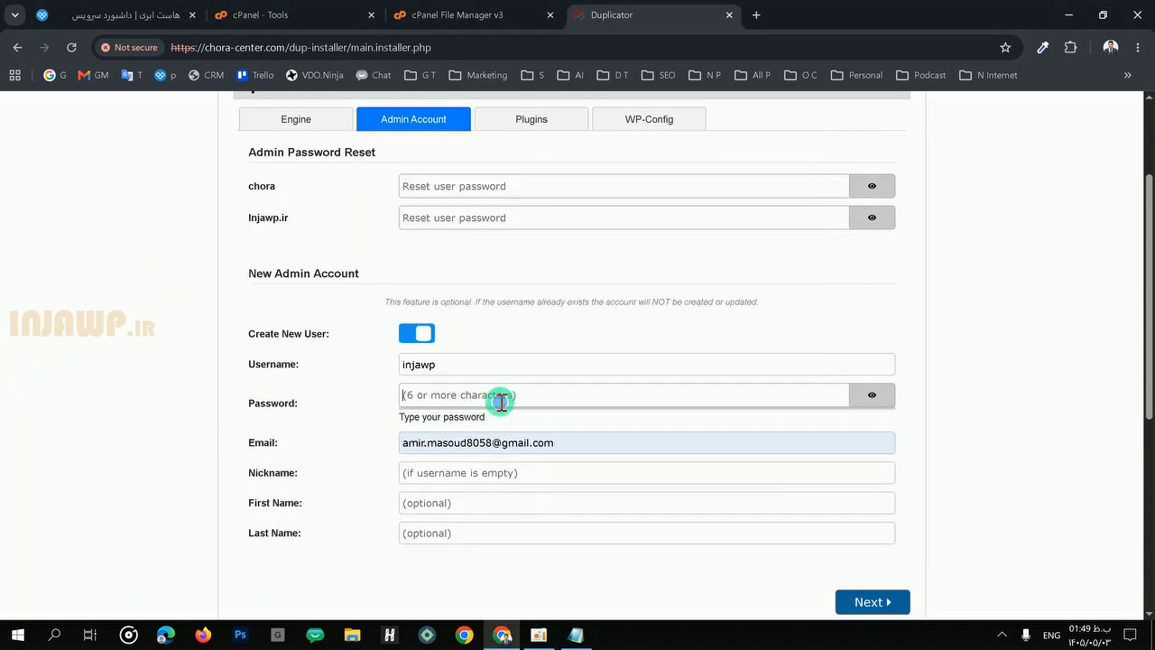
key(ctrl+v)
click(869, 395)
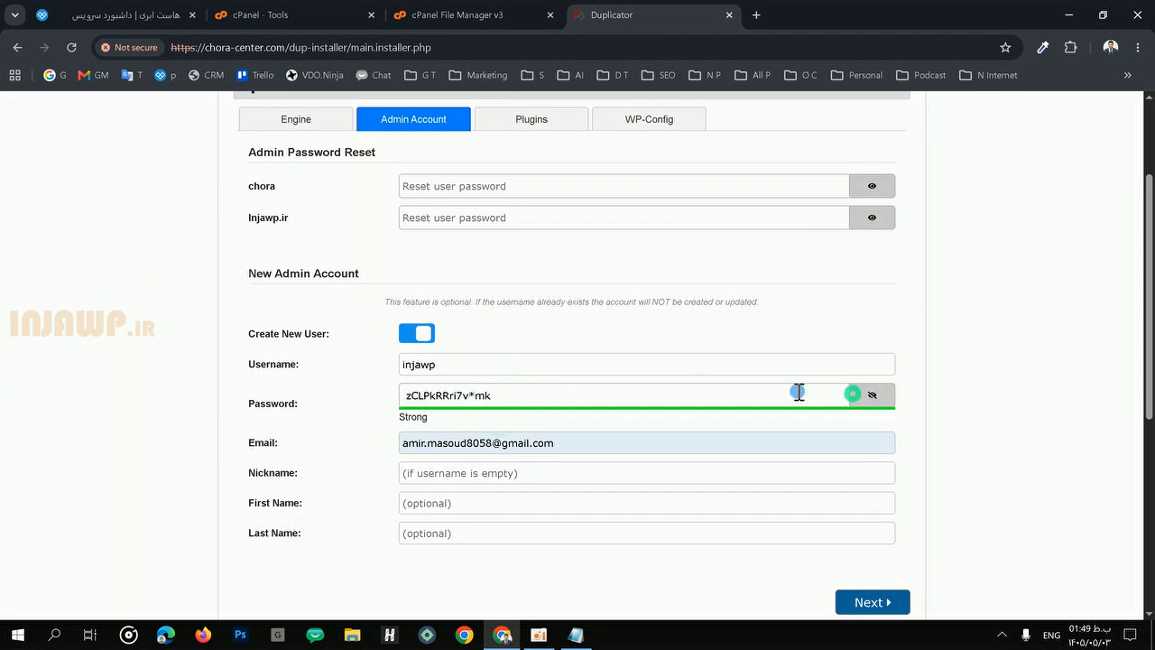
drag(525, 395, 400, 395)
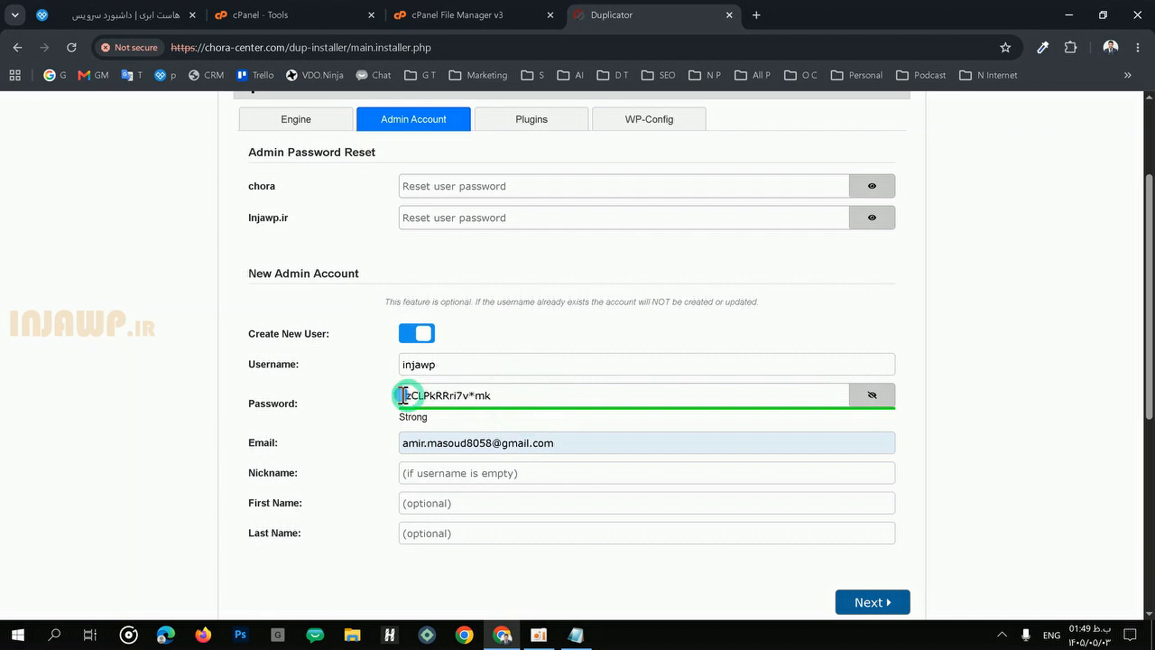
click(551, 396)
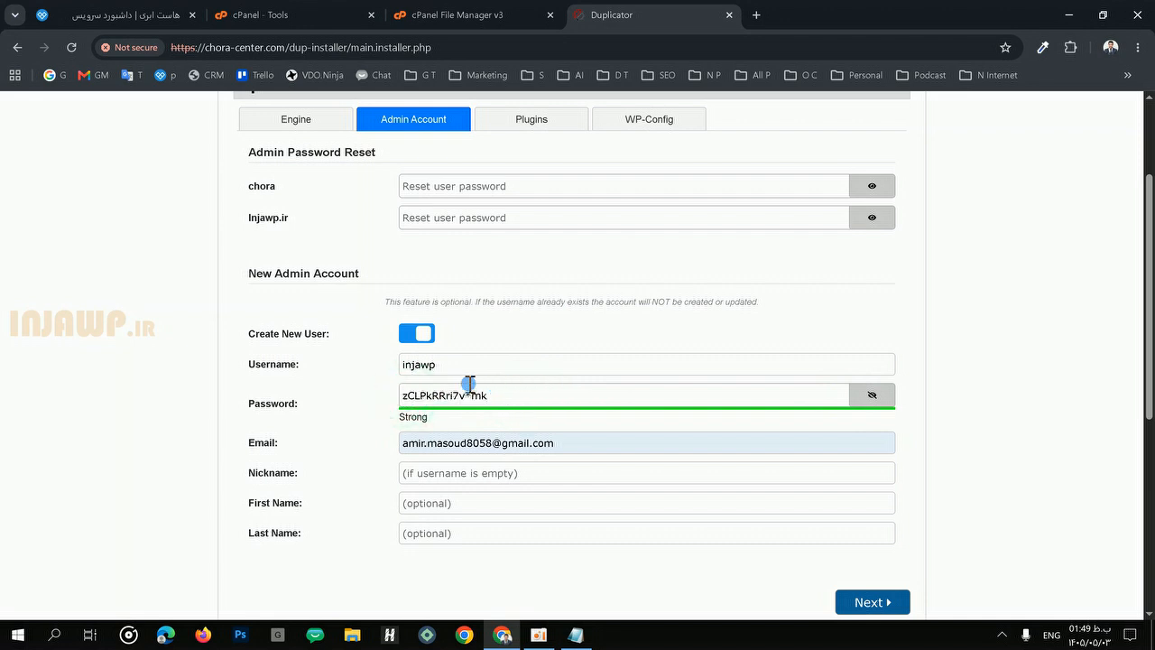
Step: Check the new admin's username, password and email, and compare the database and WordPress credentials in the Notepad notes
drag(465, 365, 403, 363)
click(411, 364)
click(443, 364)
click(510, 408)
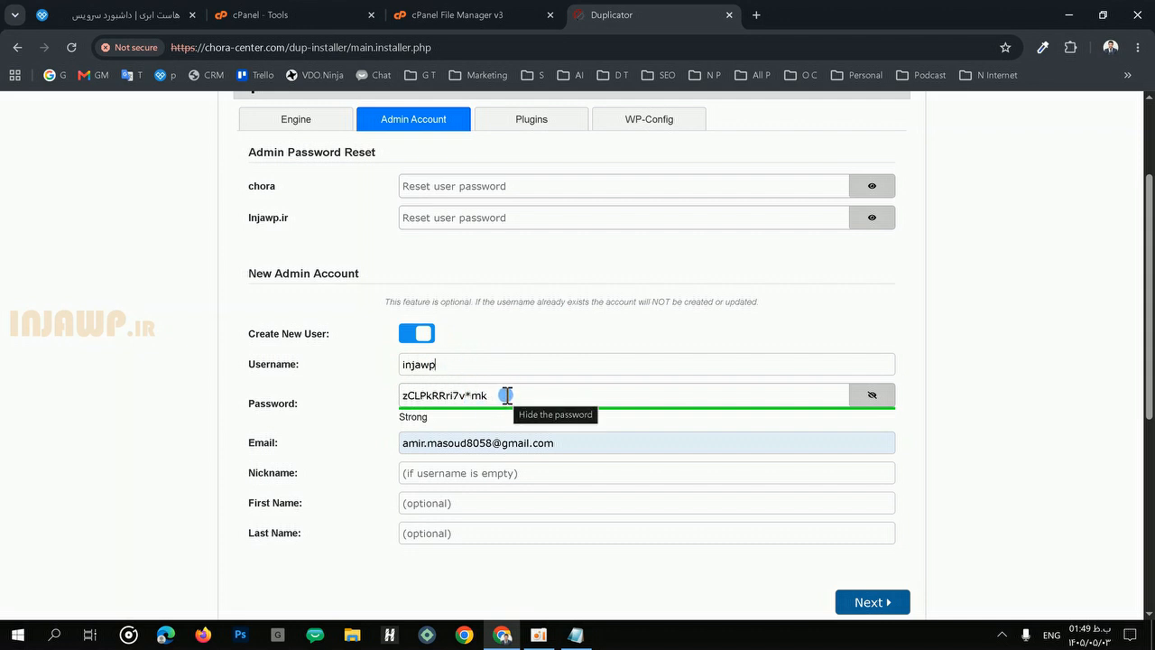
drag(506, 395, 330, 395)
drag(514, 397, 343, 399)
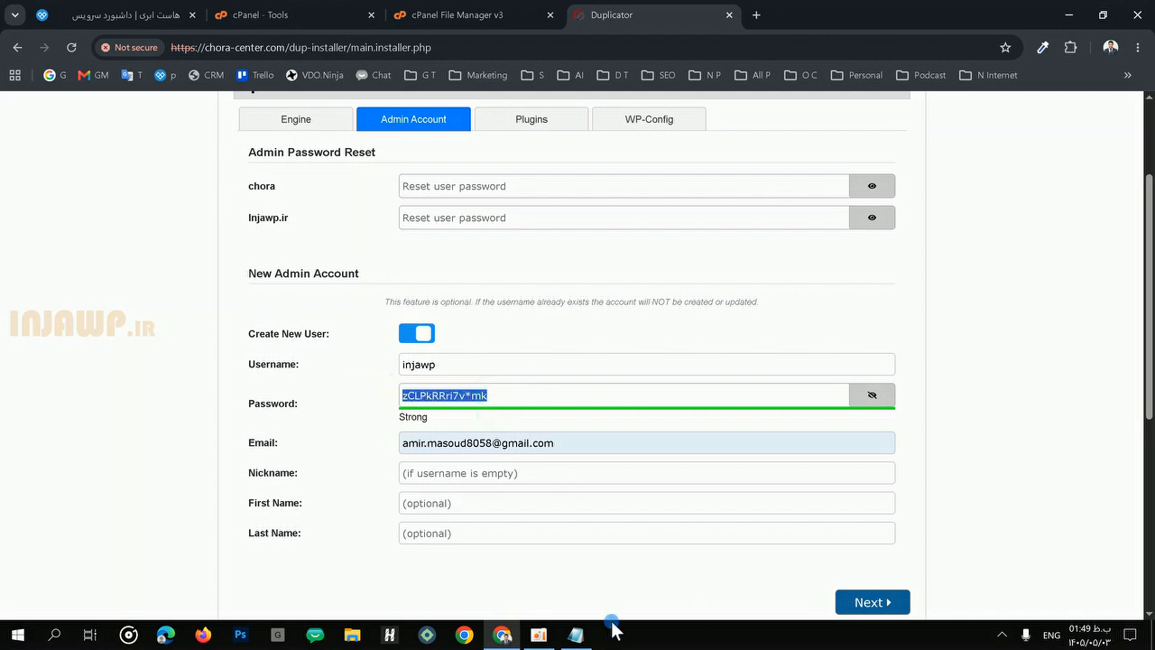
click(578, 634)
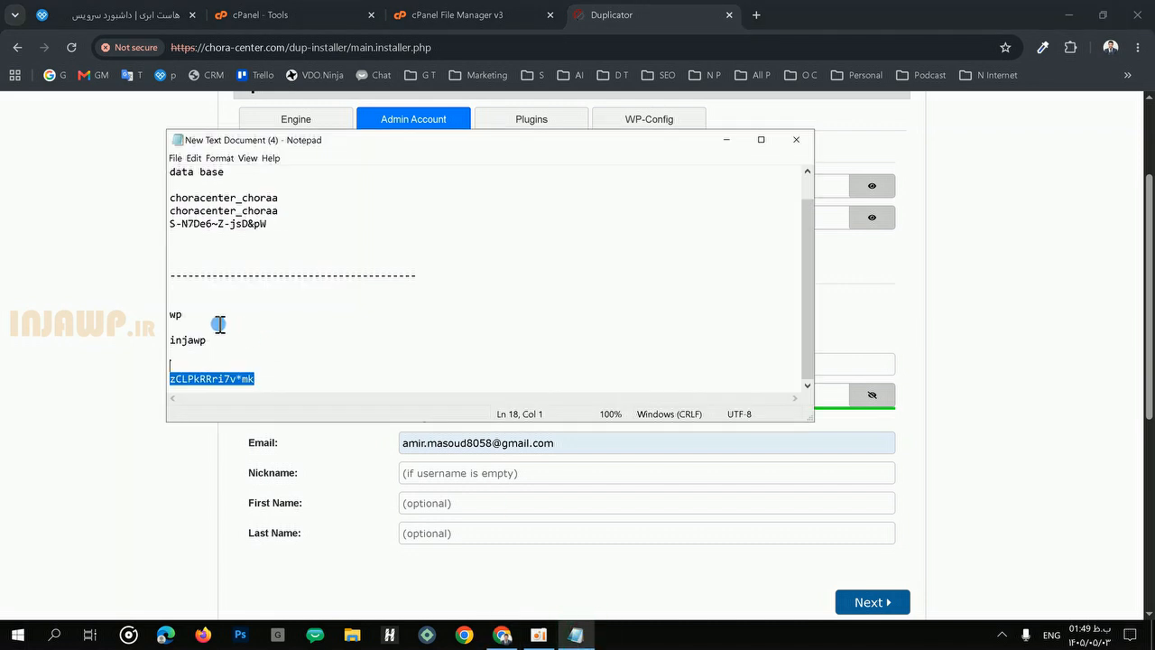
drag(281, 225, 170, 172)
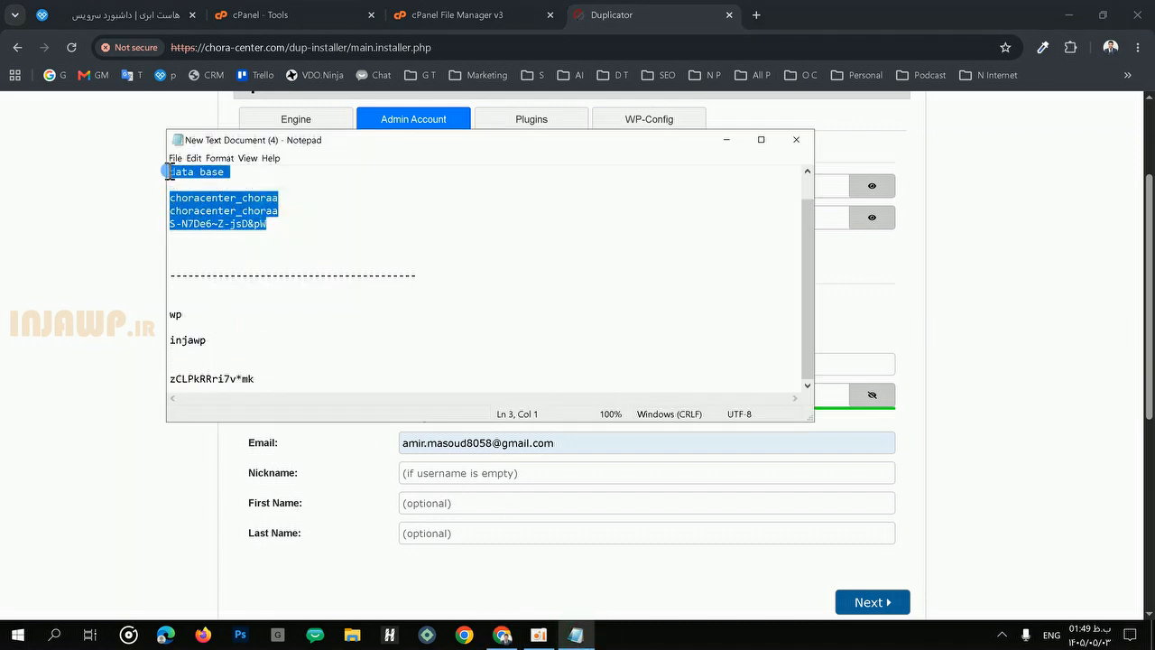
click(171, 180)
click(238, 312)
drag(278, 378, 169, 344)
click(110, 314)
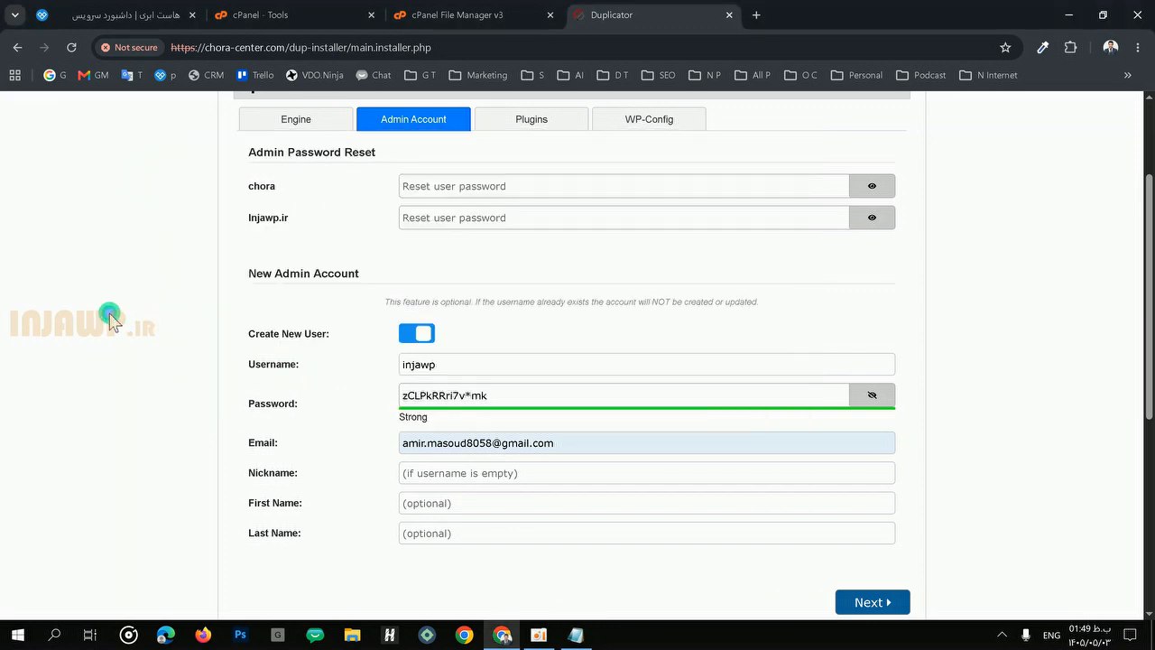
drag(490, 396, 403, 397)
drag(454, 367, 348, 367)
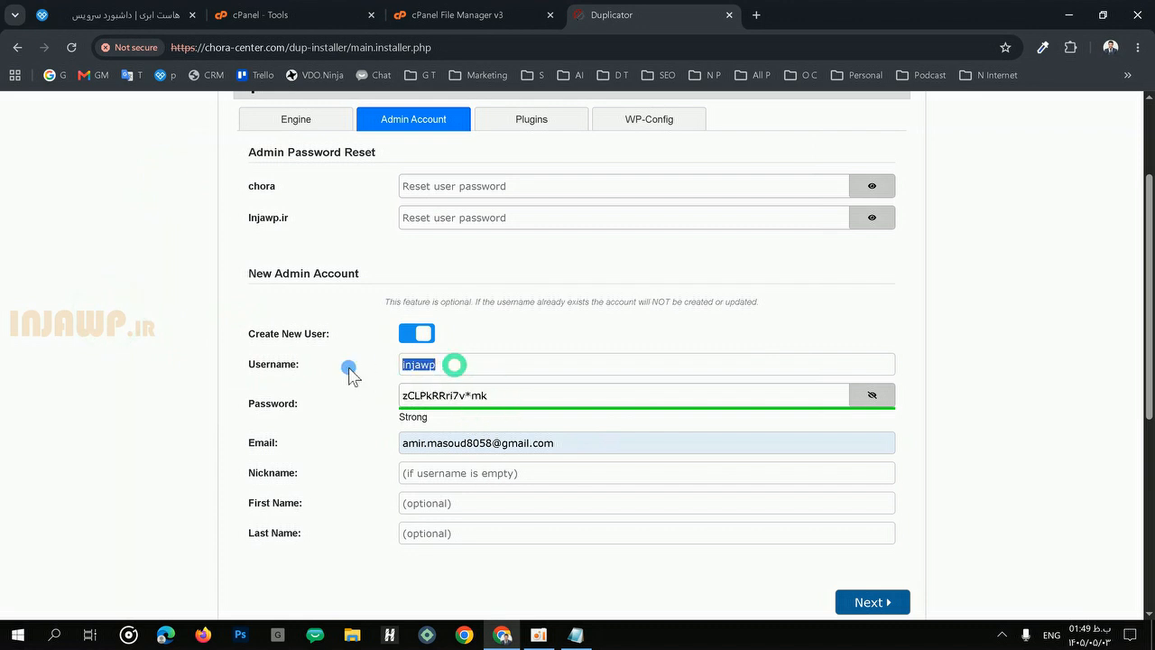
drag(500, 397, 337, 402)
drag(582, 453, 370, 451)
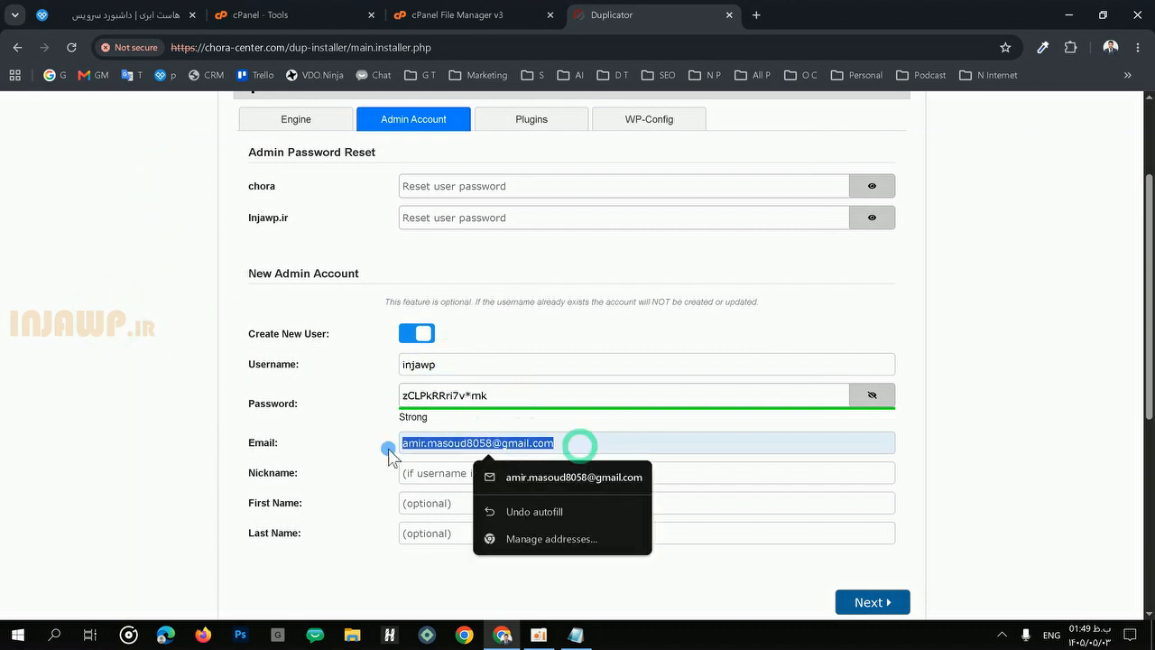
click(577, 635)
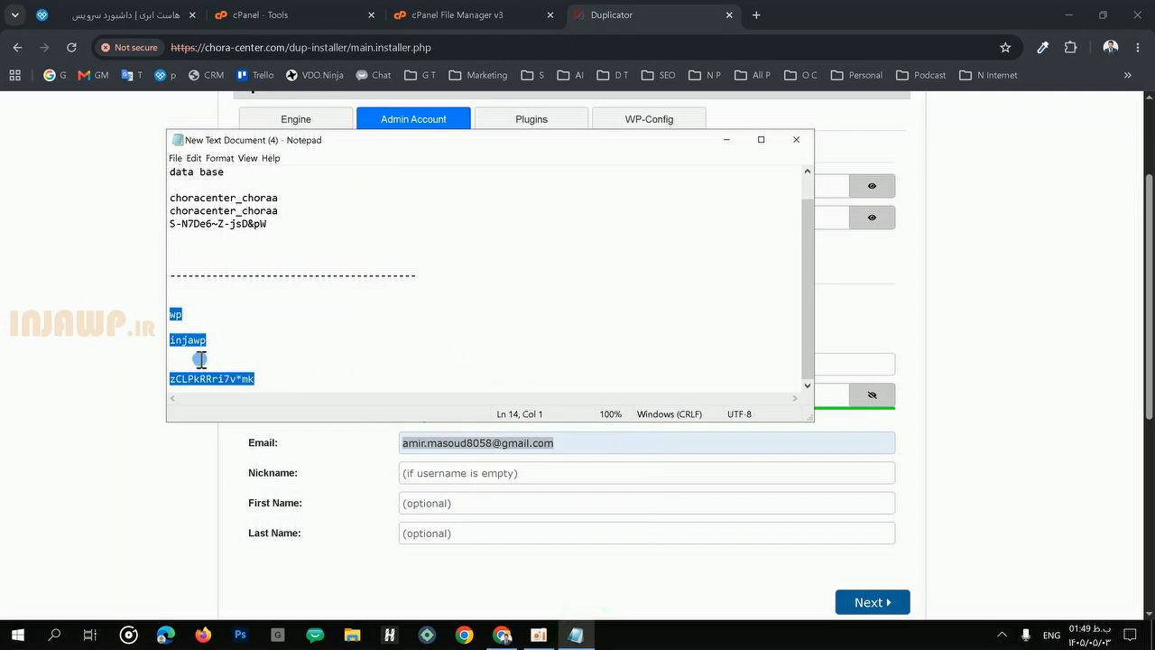
click(76, 332)
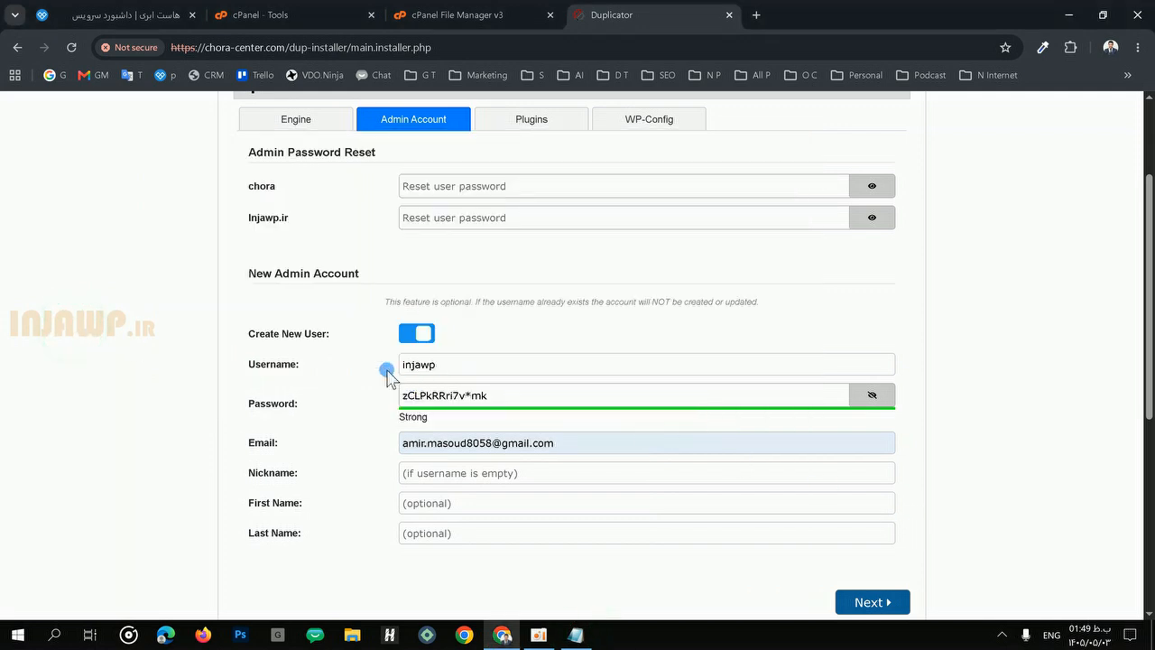
Step: Run the Update Data stage with the new admin account and continue to the Test Site stage
scroll(238, 321, up, 2)
scroll(325, 302, down, 3)
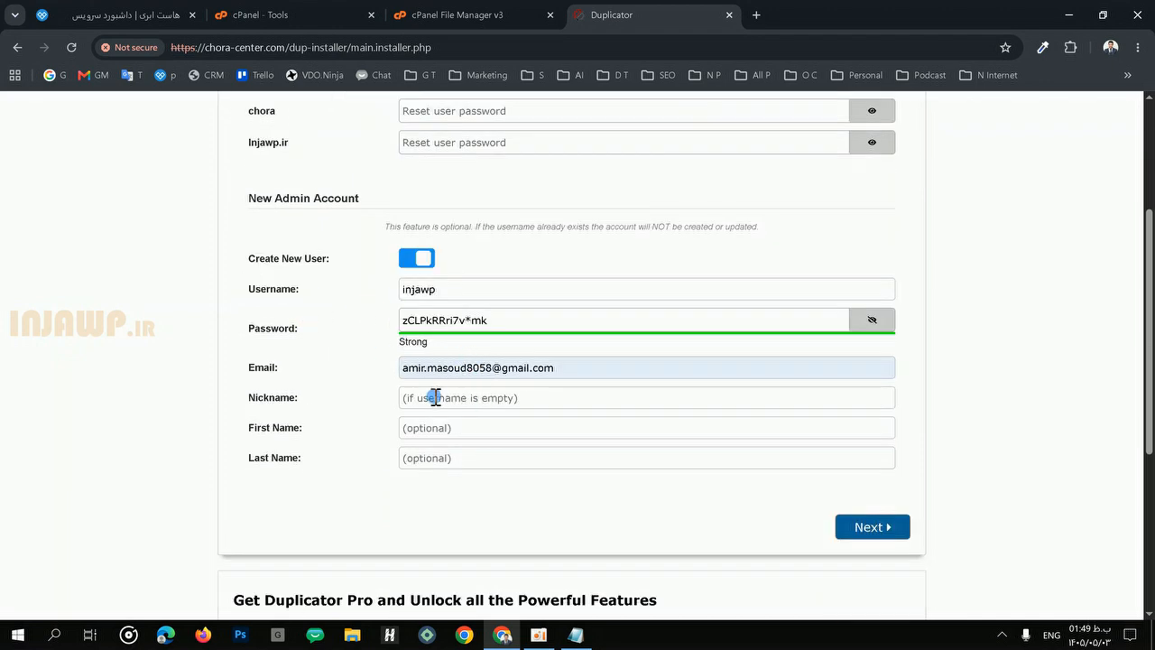
click(873, 529)
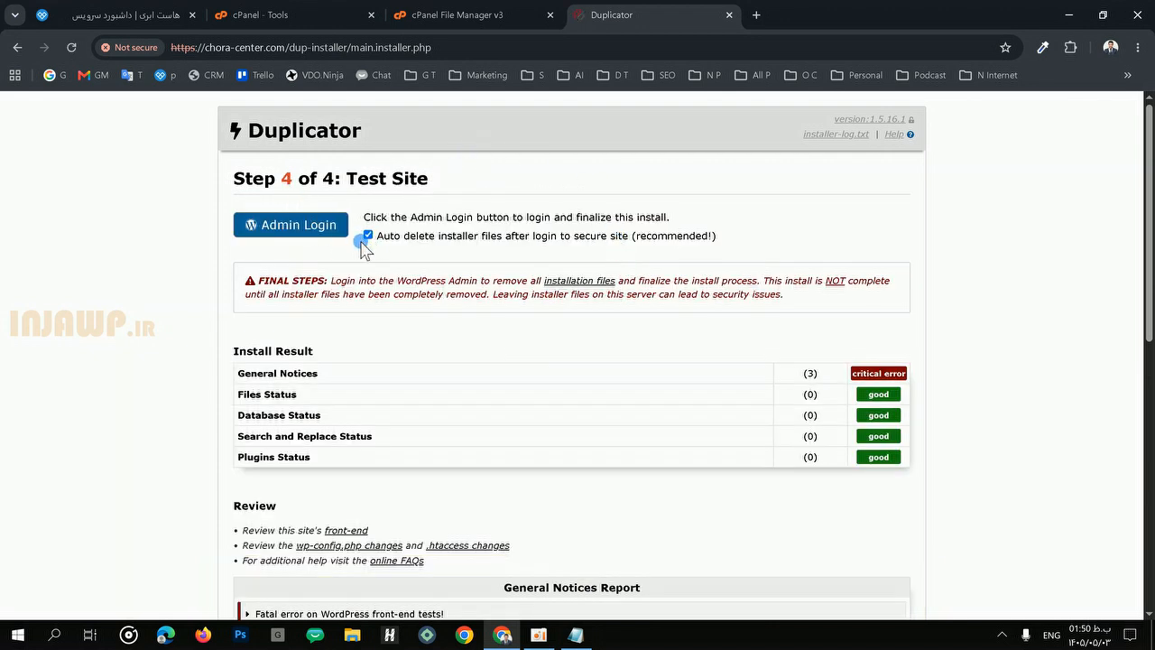
Step: Open the migrated site's WordPress admin login, keeping automatic deletion of the installer files enabled
click(288, 226)
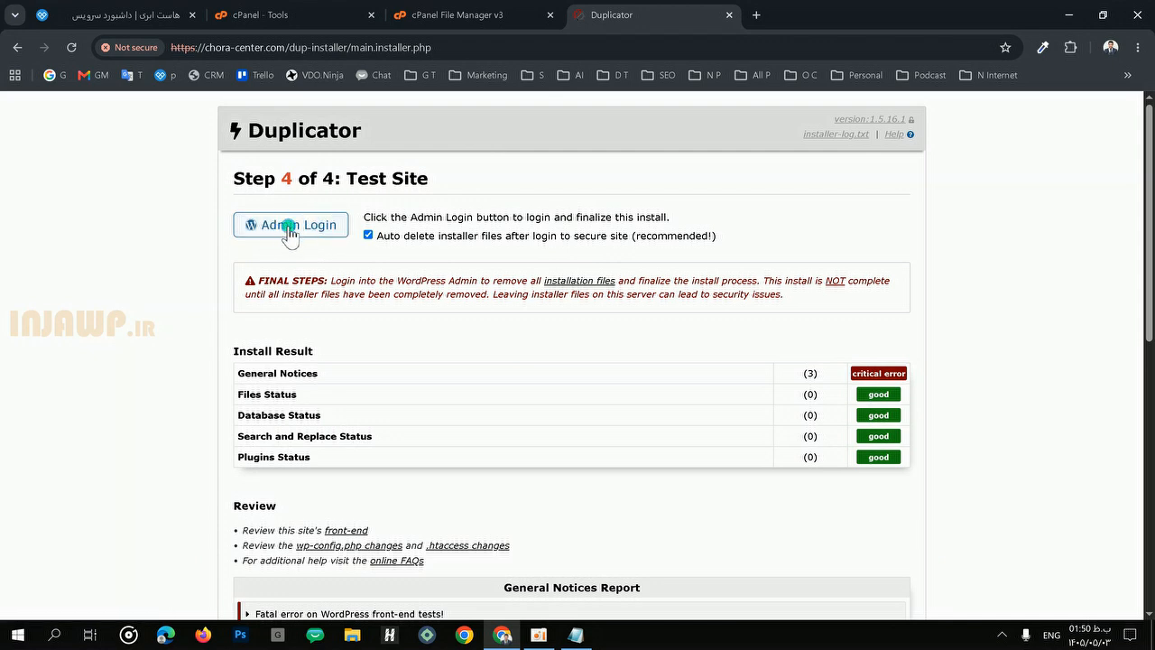
click(641, 13)
click(820, 13)
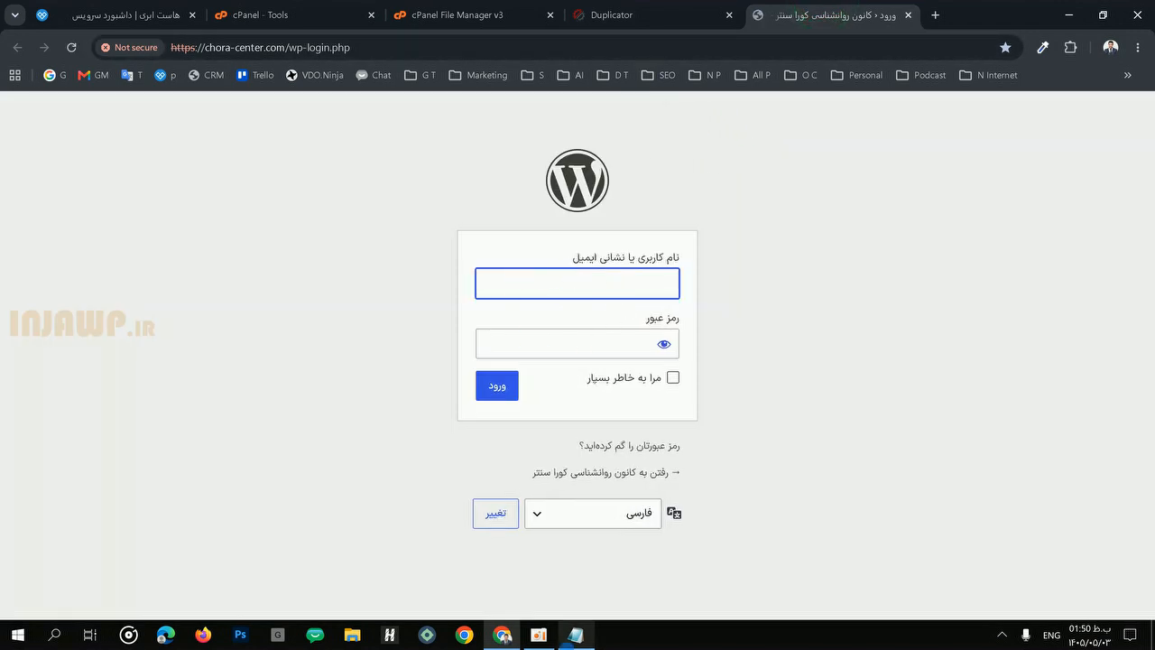
Step: Return to cPanel File Manager and refresh public_html to examine the site files extracted by the installer
click(652, 11)
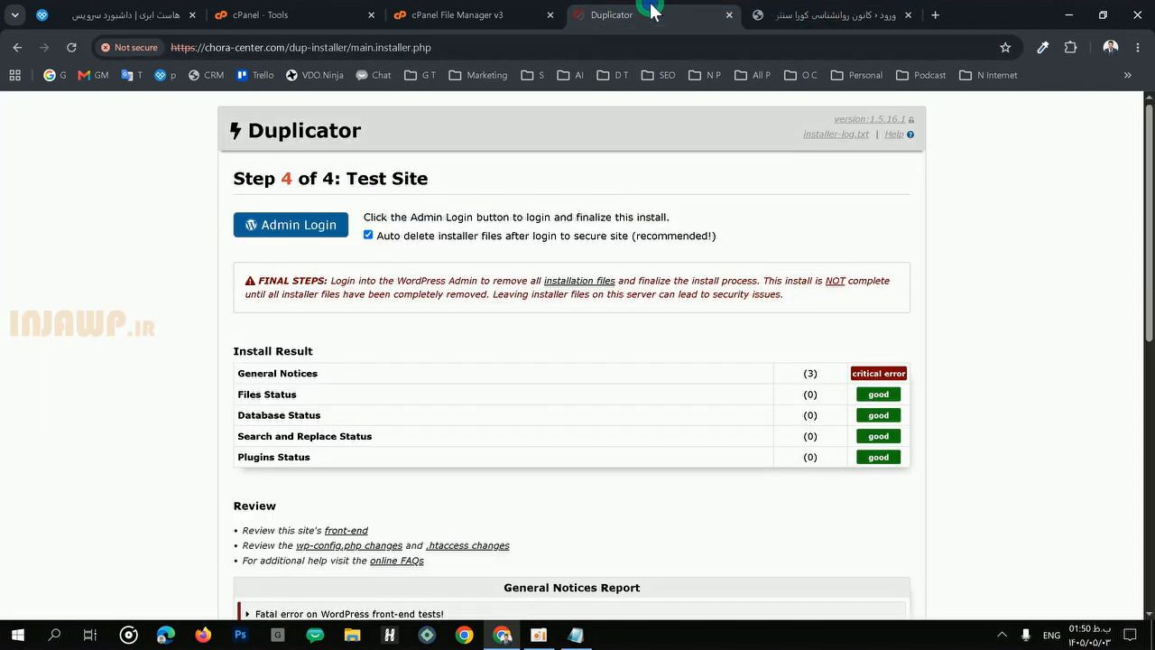
click(458, 14)
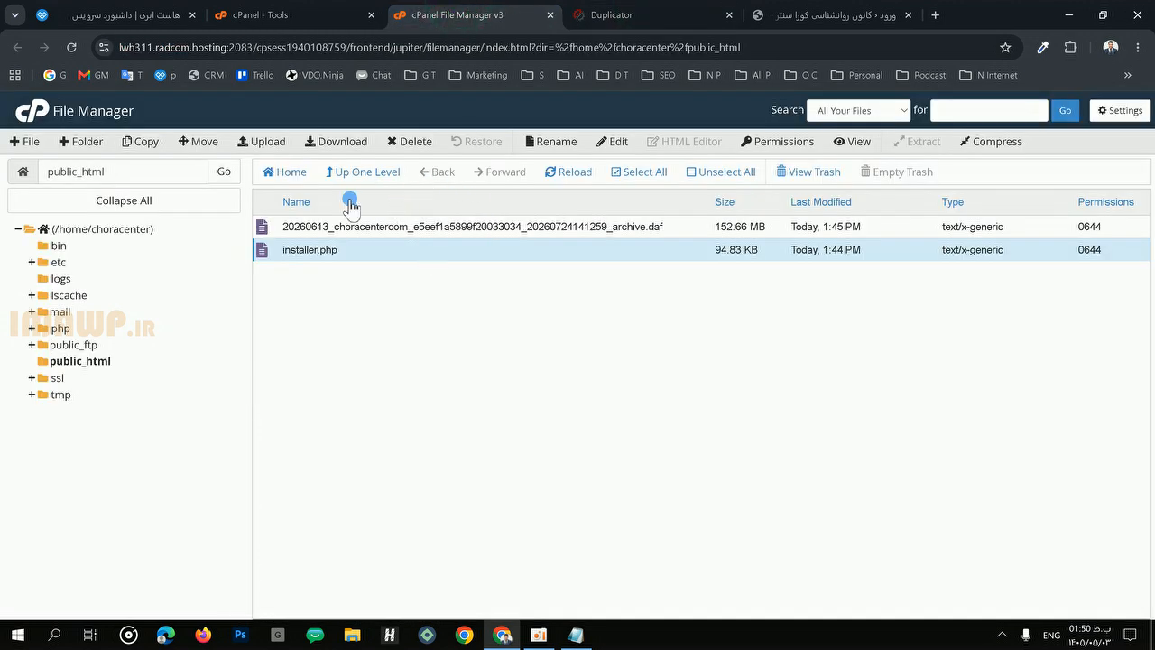
click(71, 47)
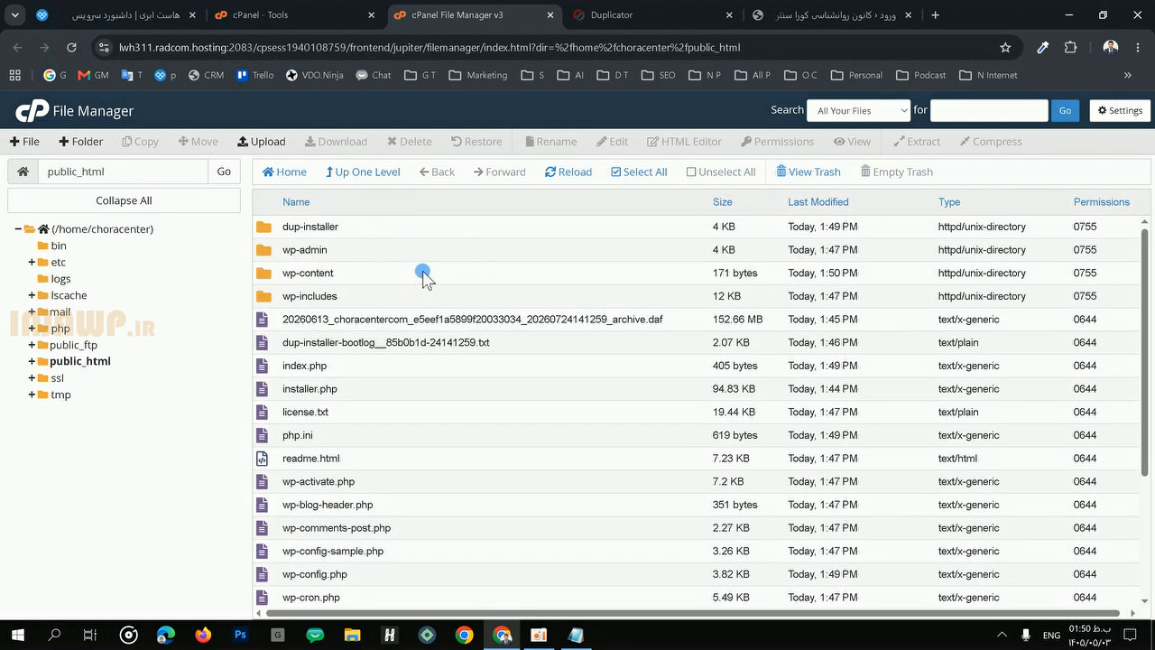
Step: Examine the Duplicator archive, installer.php and the installer bootlog text file among the site files in public_html
scroll(396, 321, down, 3)
scroll(351, 391, up, 3)
click(673, 321)
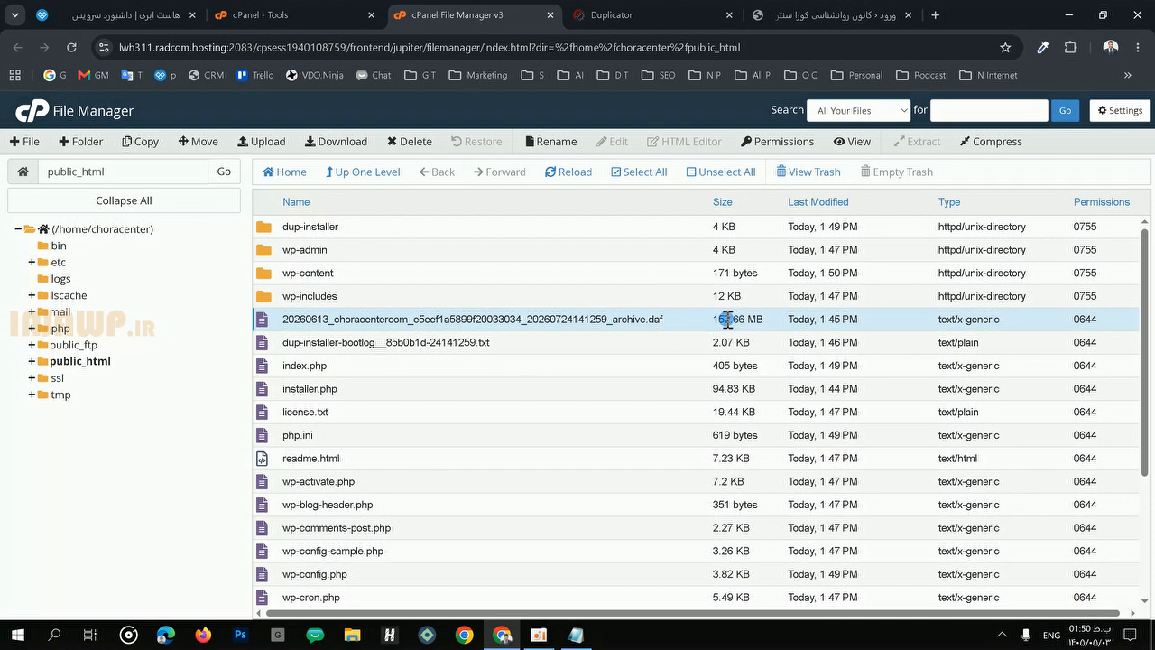
click(700, 319)
click(330, 316)
click(316, 388)
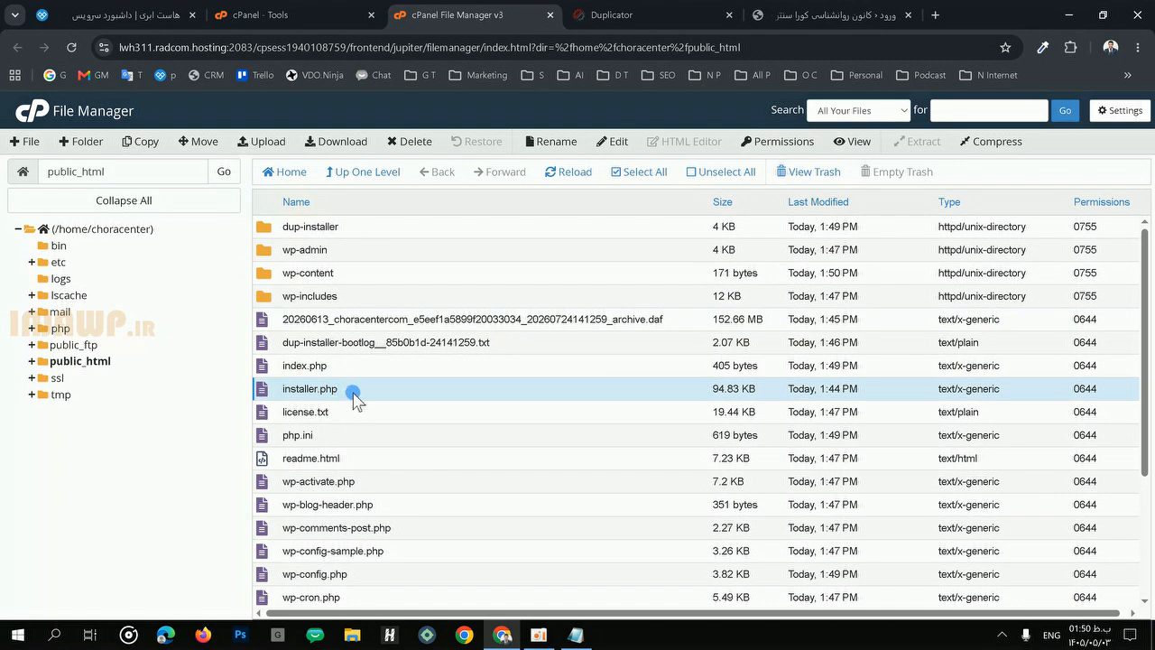
click(417, 342)
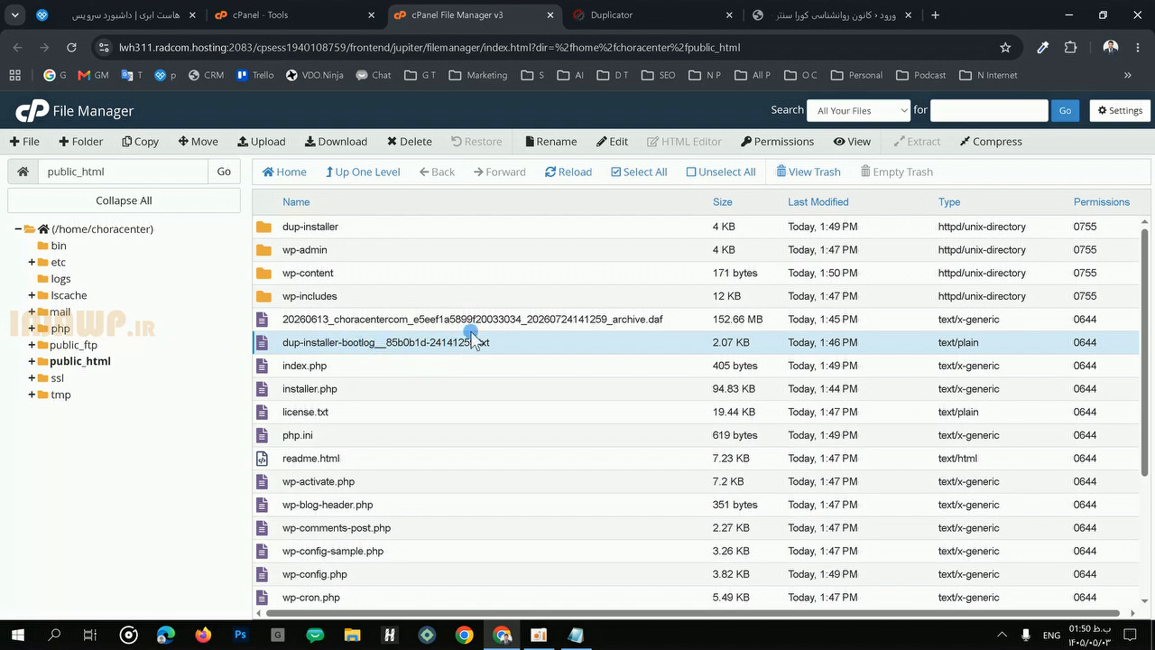
Step: Return to Duplicator's Test Site stage and review the option to auto delete installer files after login
key(ctrl+Tab)
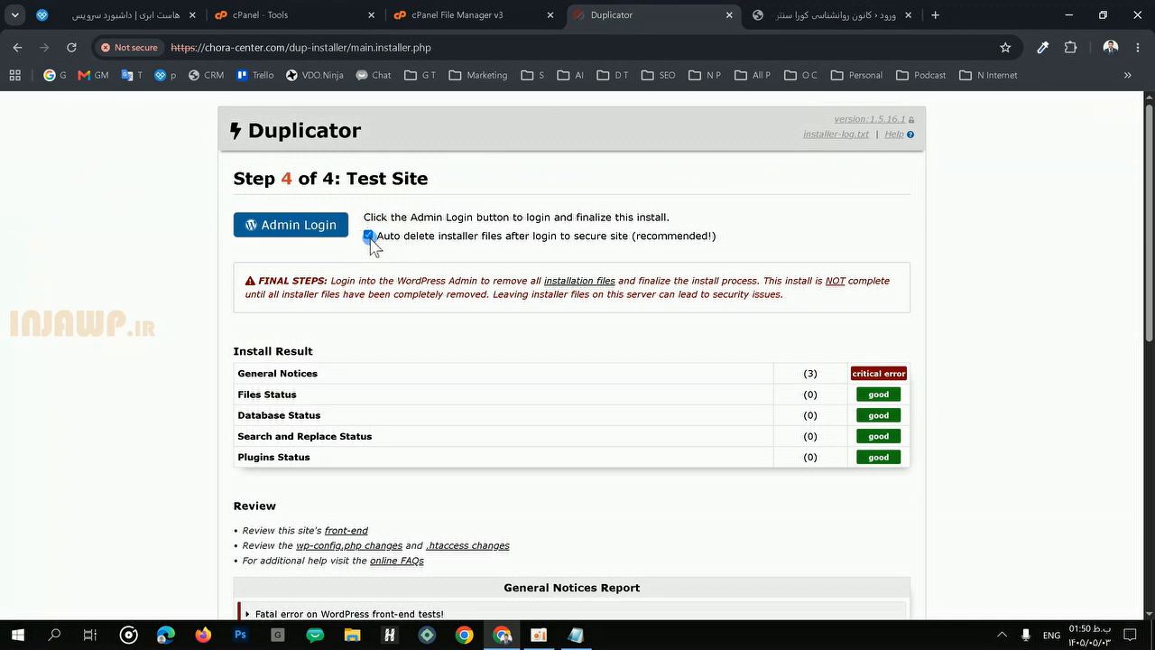
drag(377, 237, 624, 251)
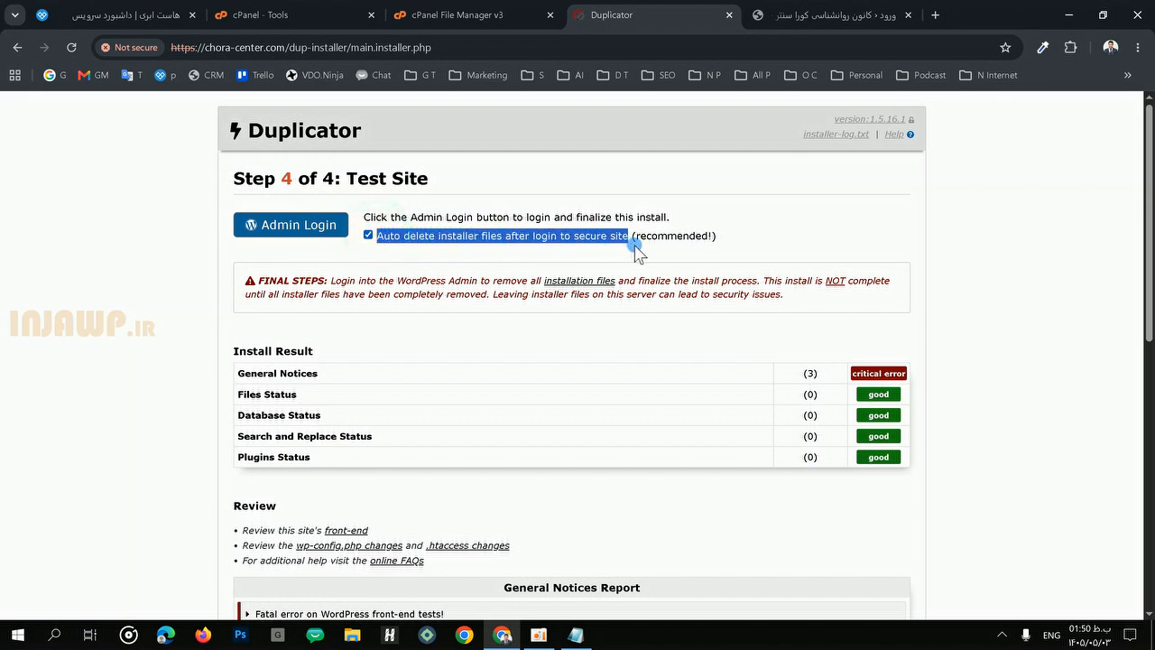
click(636, 238)
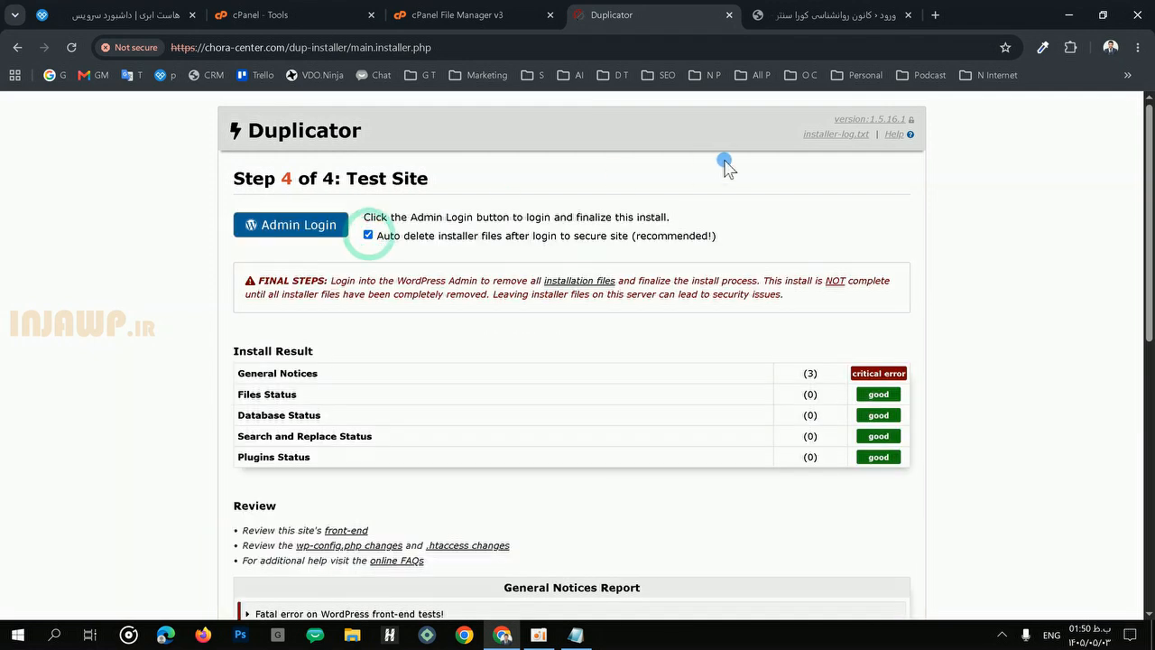
Step: On the WordPress login page, fill in the new admin's username copied from the Notepad notes
click(764, 15)
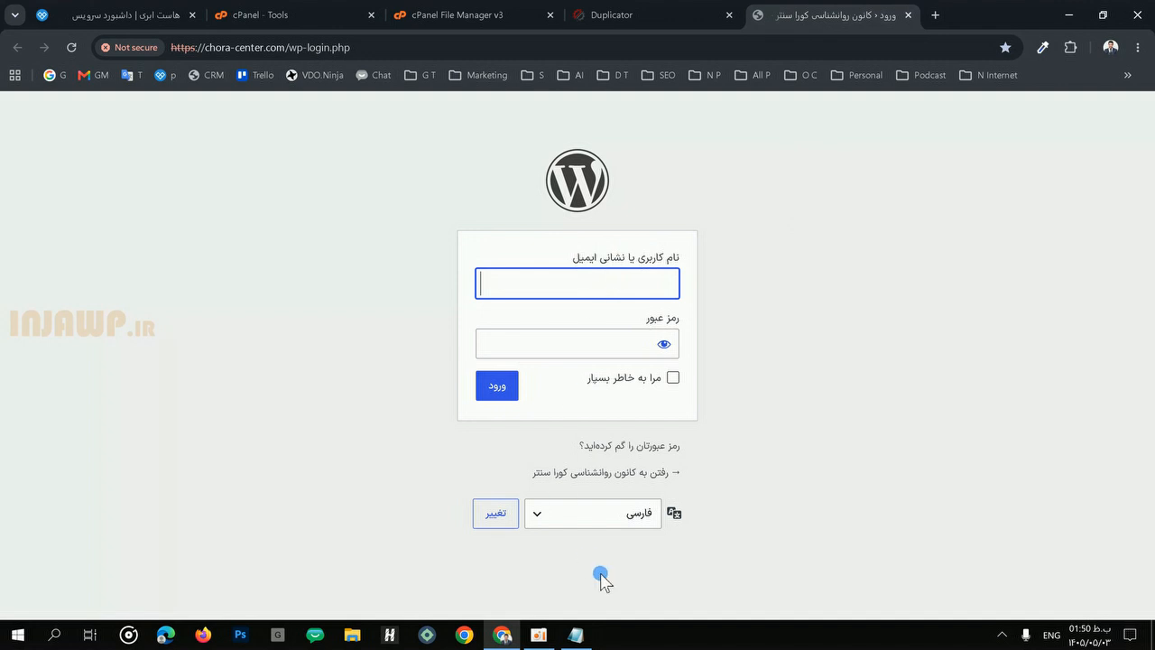
click(576, 634)
click(217, 340)
drag(218, 339, 151, 350)
key(ctrl+c)
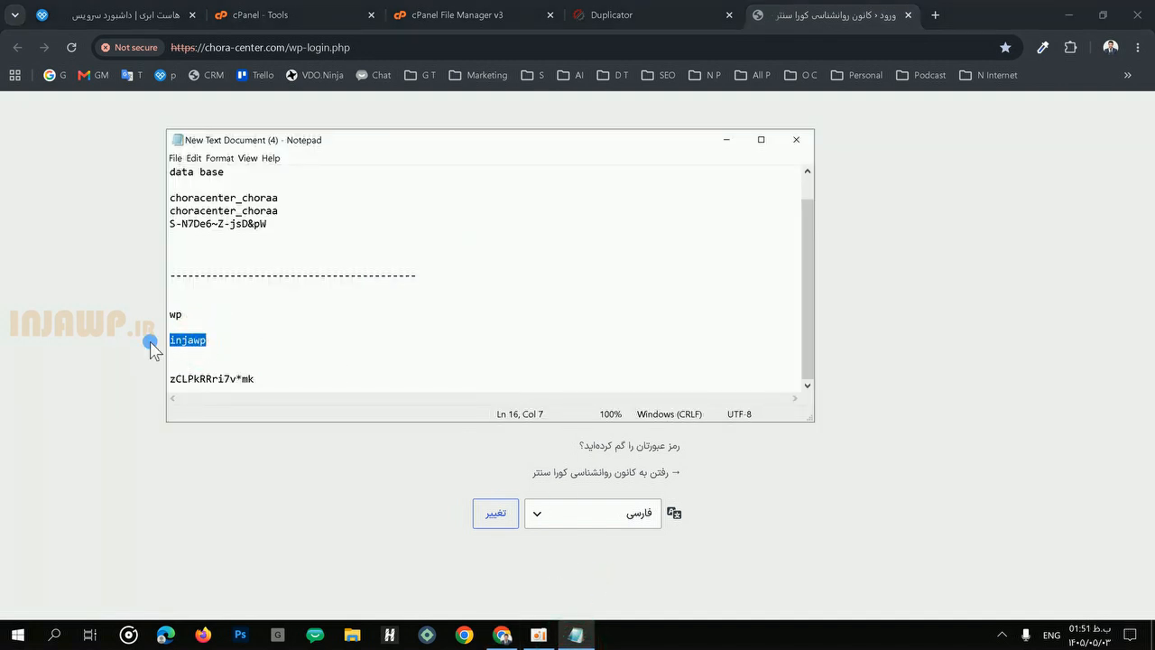
click(14, 332)
click(561, 280)
key(ctrl+v)
Step: Fill in the account password from the Notepad notes, enable the remember-me option and log in to WordPress
click(575, 634)
drag(256, 380, 9, 388)
click(9, 389)
click(581, 343)
key(ctrl+v)
click(672, 378)
click(509, 390)
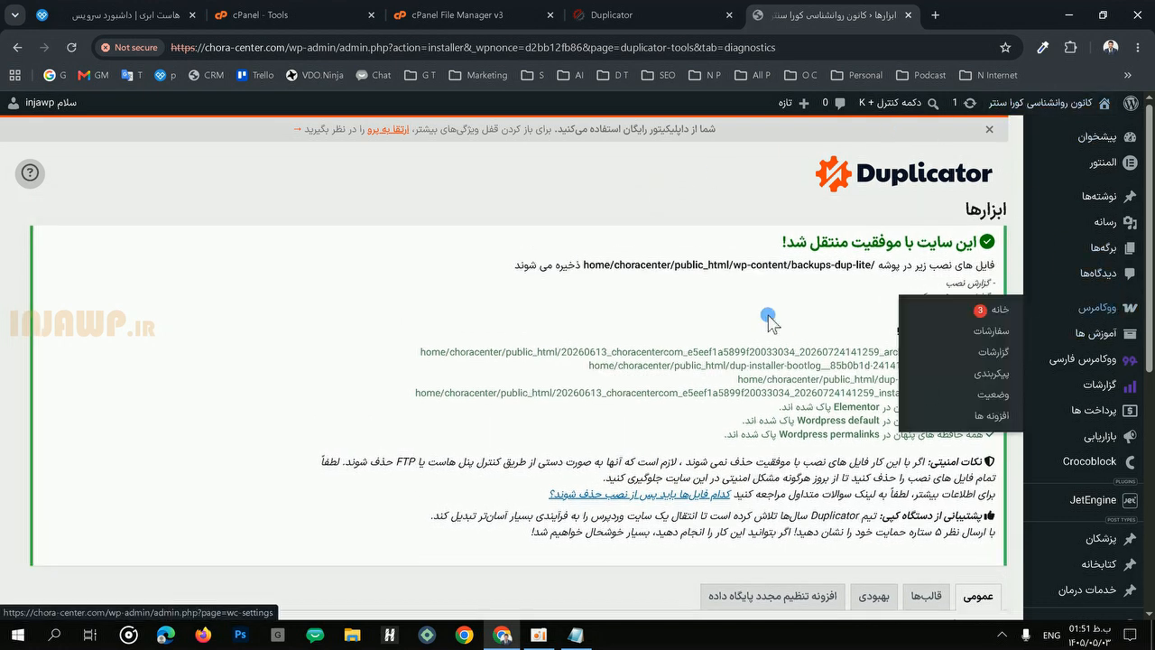
Step: Review Duplicator's migration and installer cleanup report in the WordPress admin
scroll(948, 289, down, 5)
scroll(843, 268, up, 5)
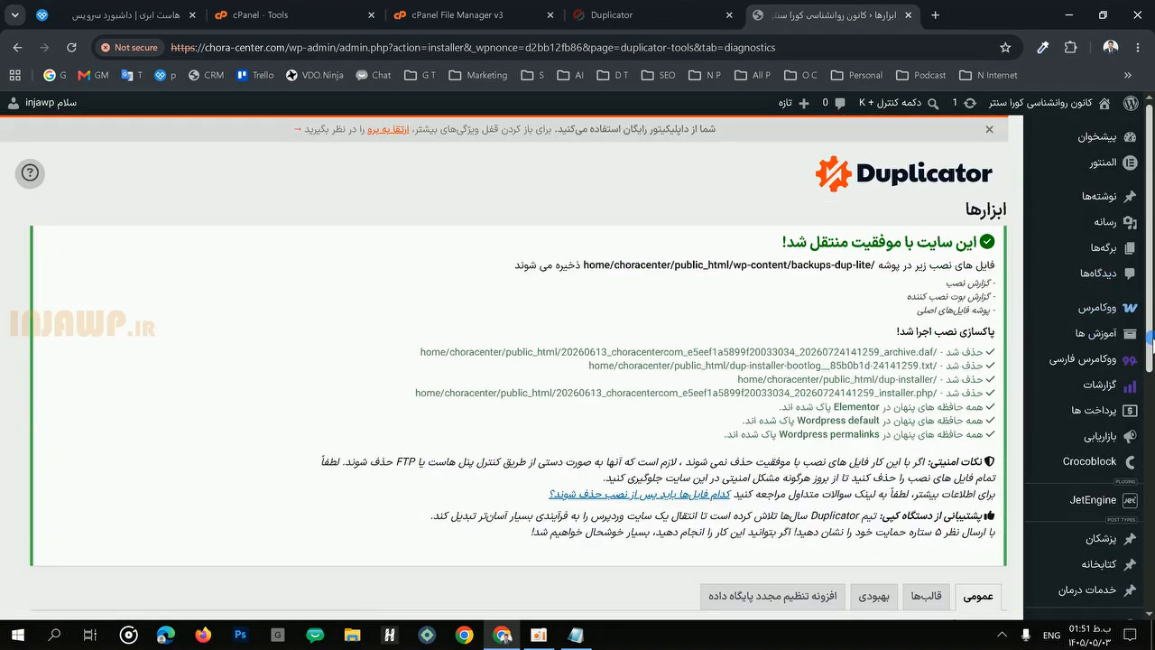
scroll(1000, 459, down, 5)
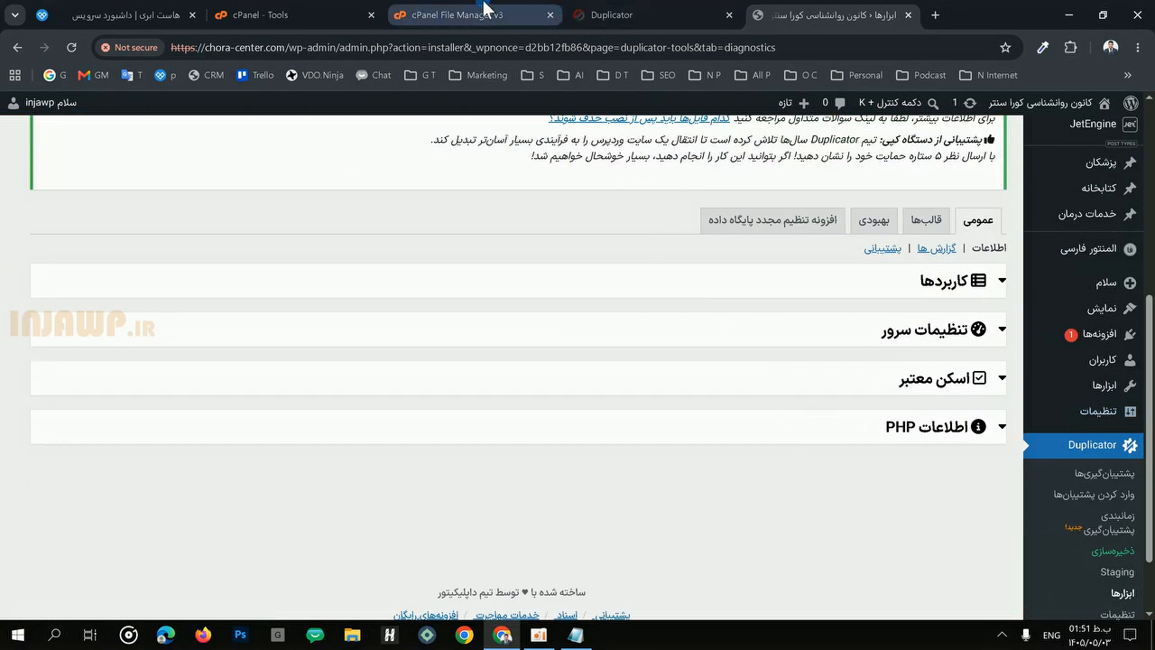
Step: Return to cPanel File Manager and refresh public_html to check whether the installer files remain
click(486, 13)
click(71, 47)
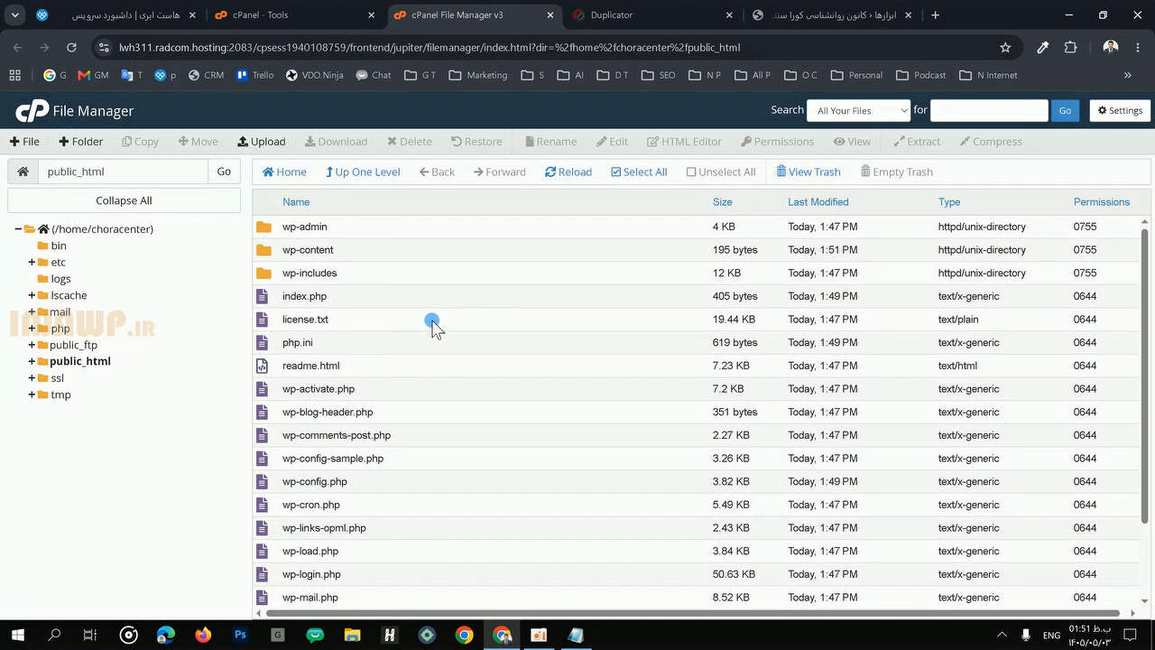
click(554, 297)
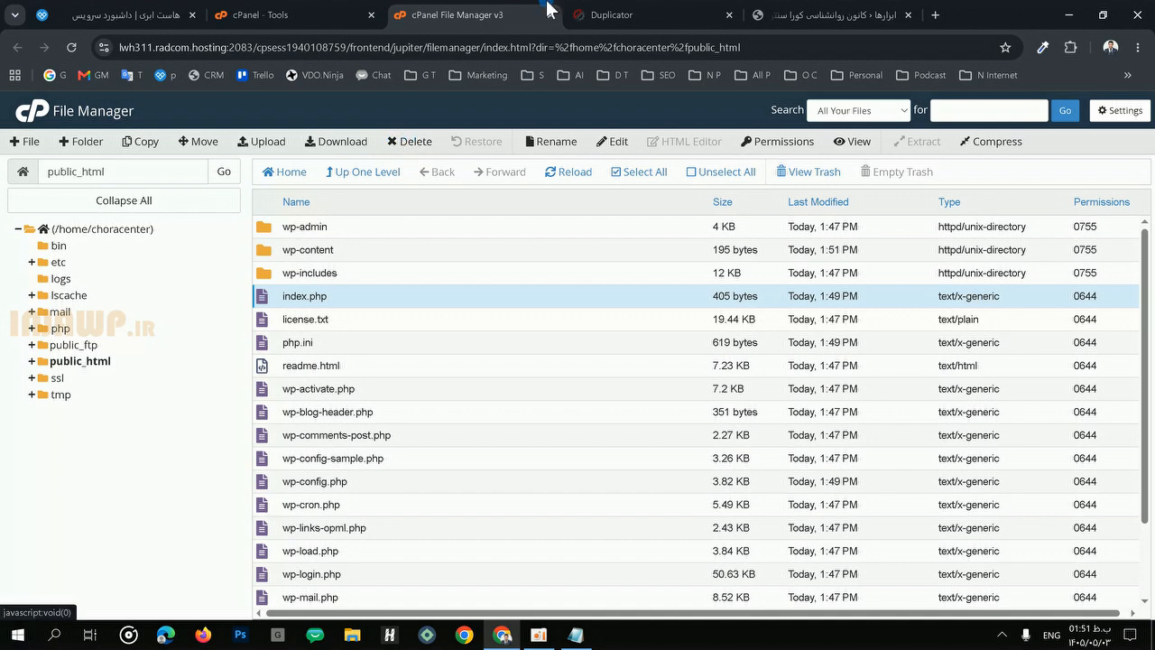
Step: Return to the WordPress admin, open the permalink settings and save them again with the existing post name structure
click(614, 13)
click(829, 9)
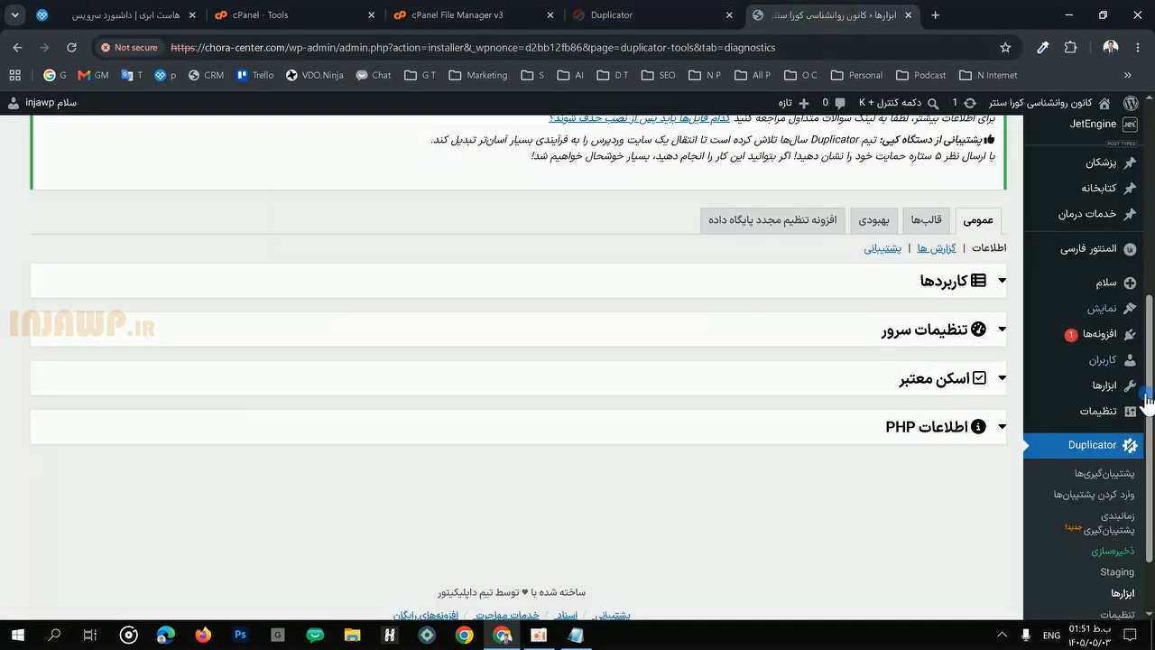
scroll(1135, 390, down, 1)
mouse_move(1097, 325)
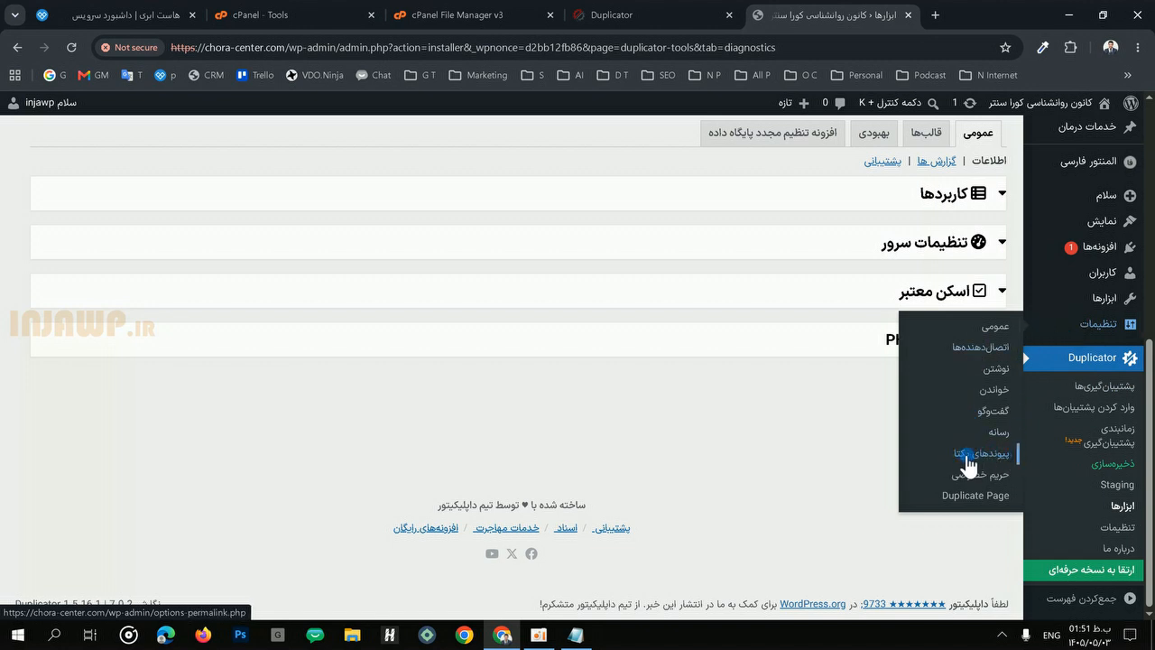
click(957, 453)
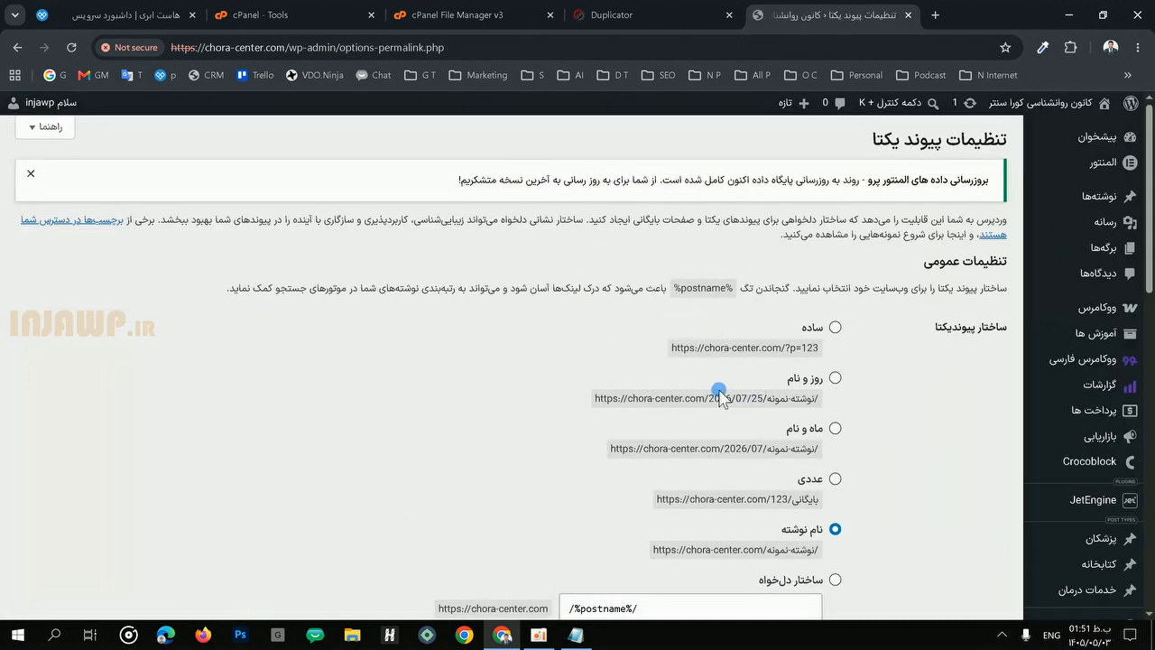
scroll(722, 379, down, 5)
scroll(947, 451, down, 4)
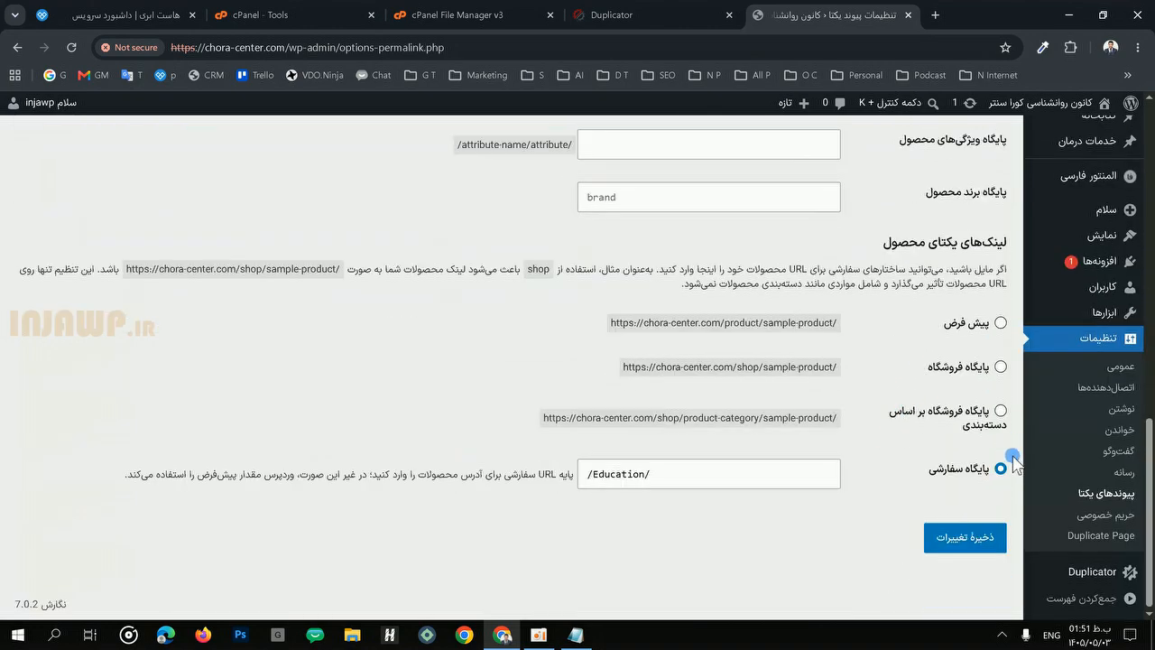
click(939, 537)
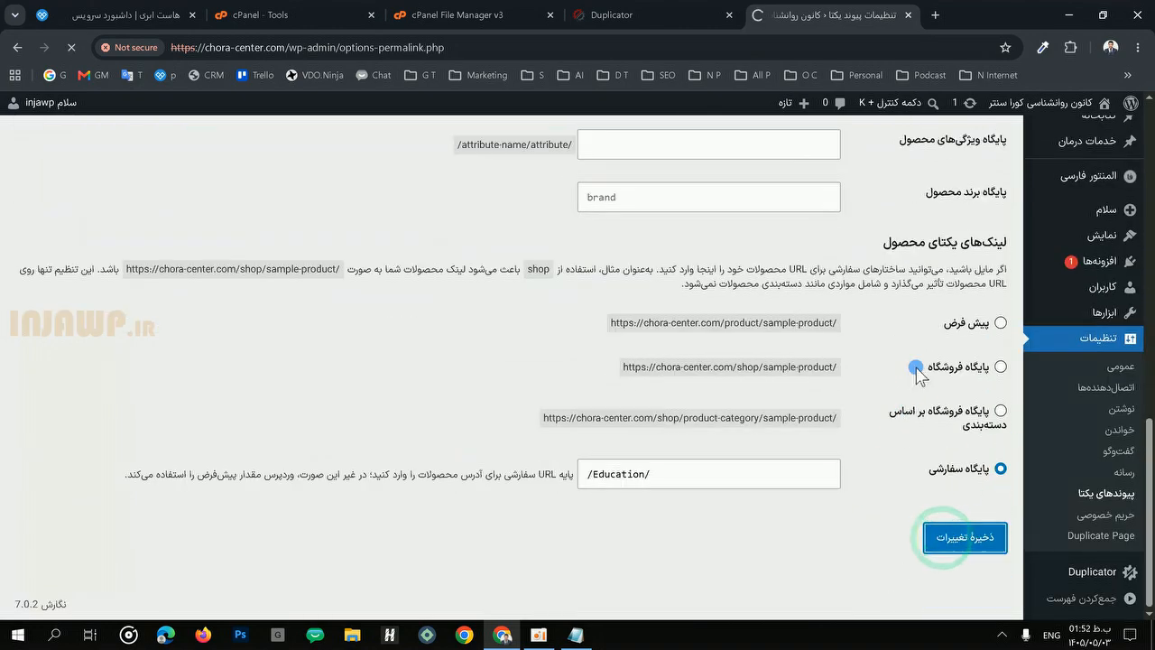
scroll(875, 282, up, 3)
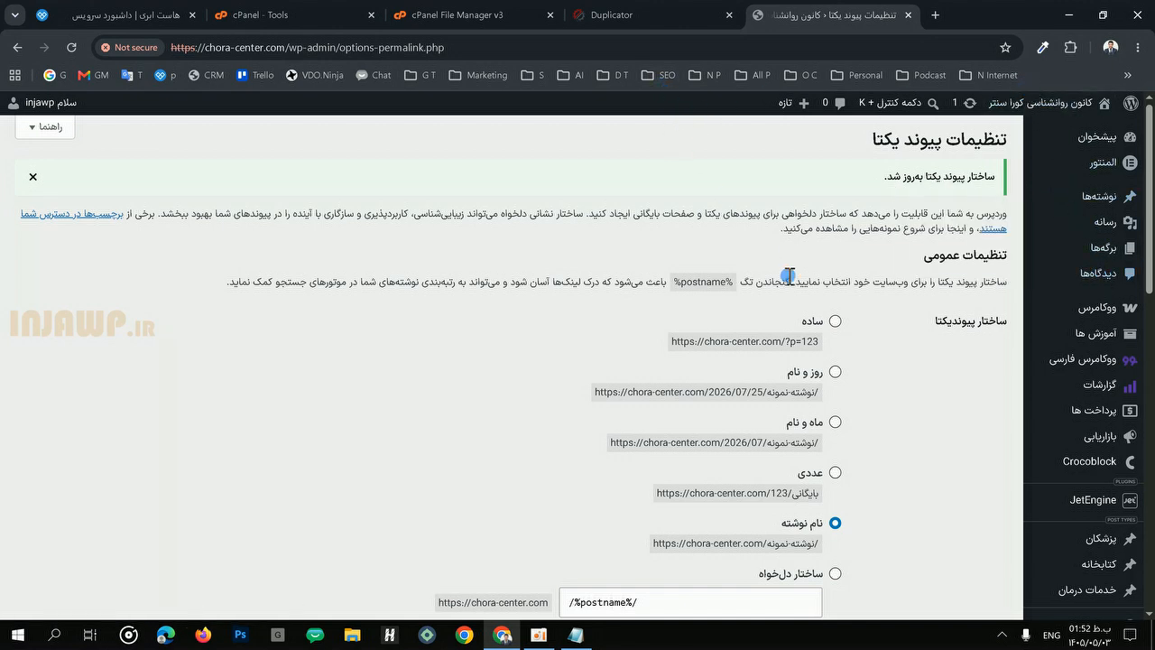
scroll(1149, 425, down, 4)
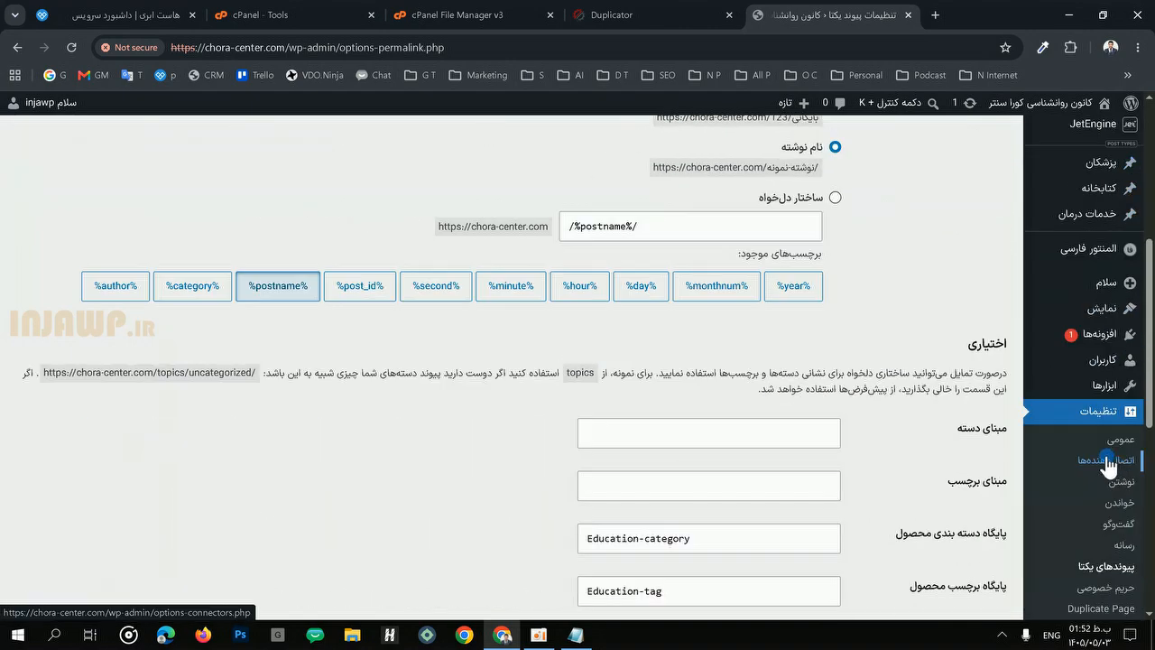